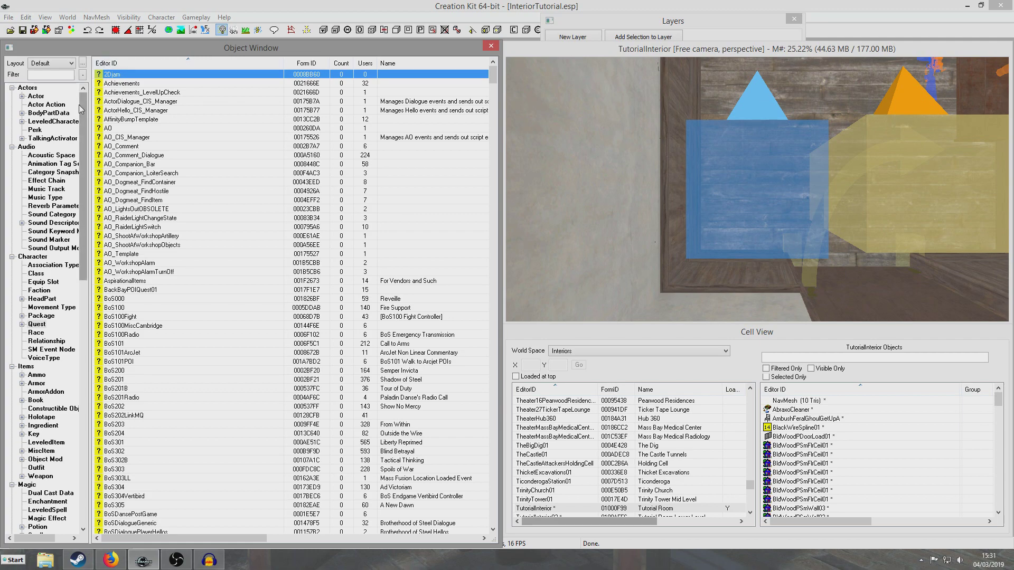
Create a new actor with ID RadTutNPC and name Radient NPC, and save the plugin
left_click(37, 97)
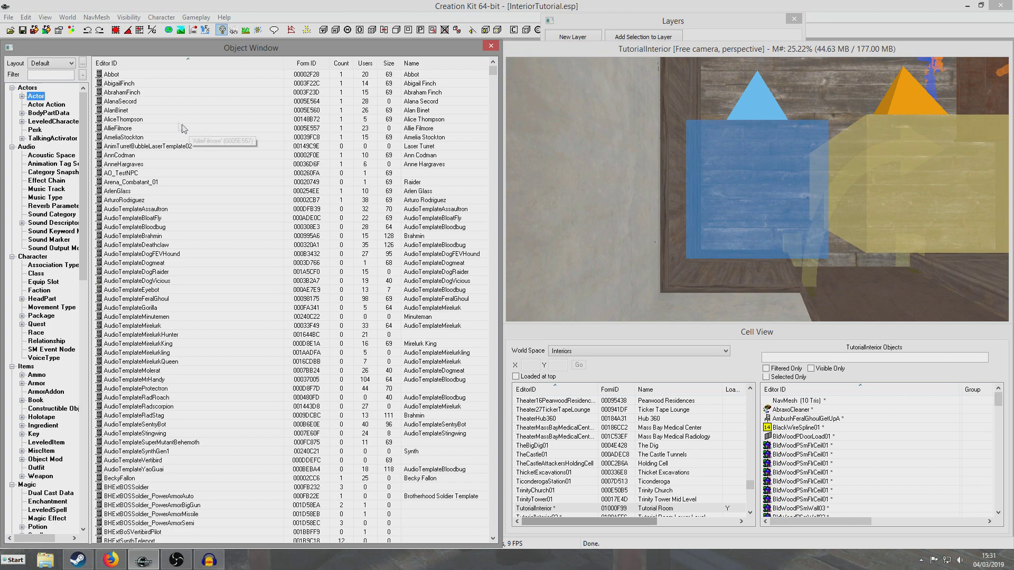
right_click(211, 127)
key("Escape")
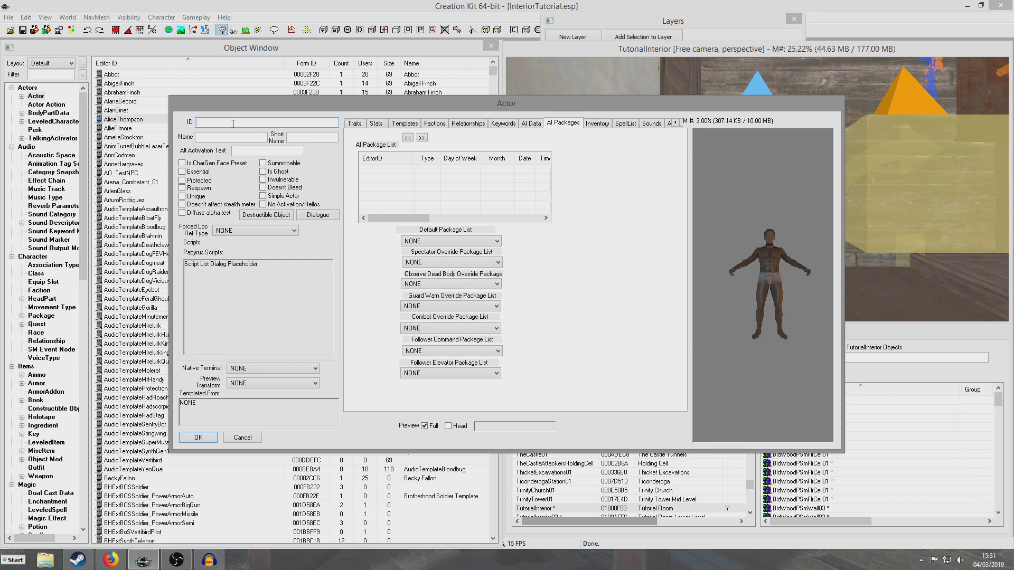
type("RadTutNPC")
left_click(228, 137)
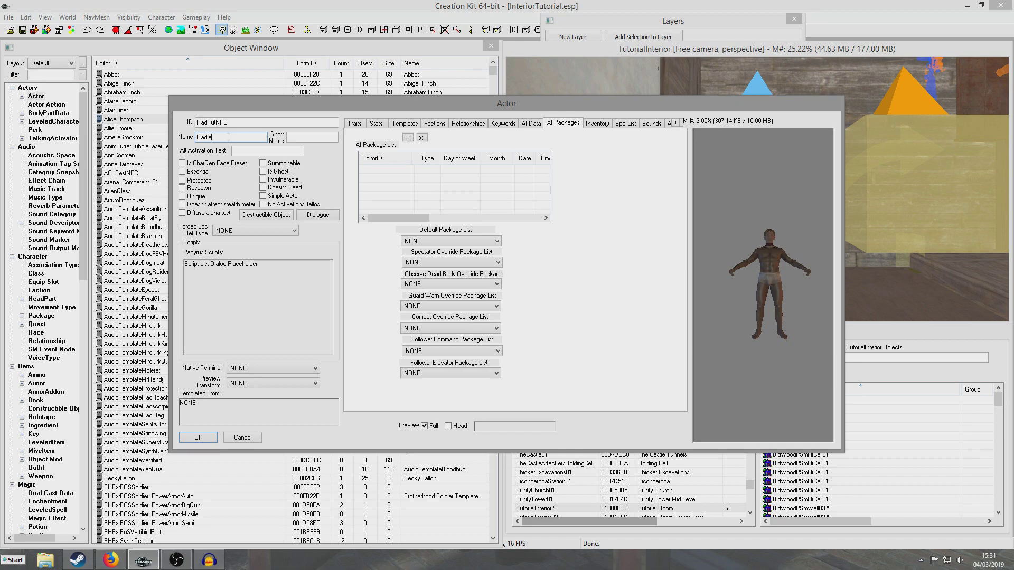
type("Radient NPC")
left_click(199, 438)
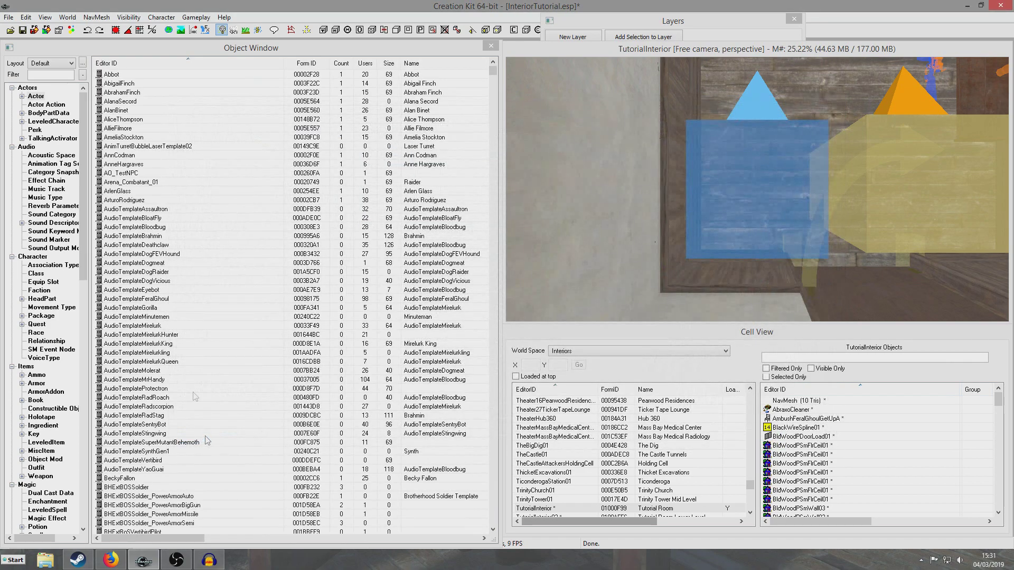
left_click(23, 31)
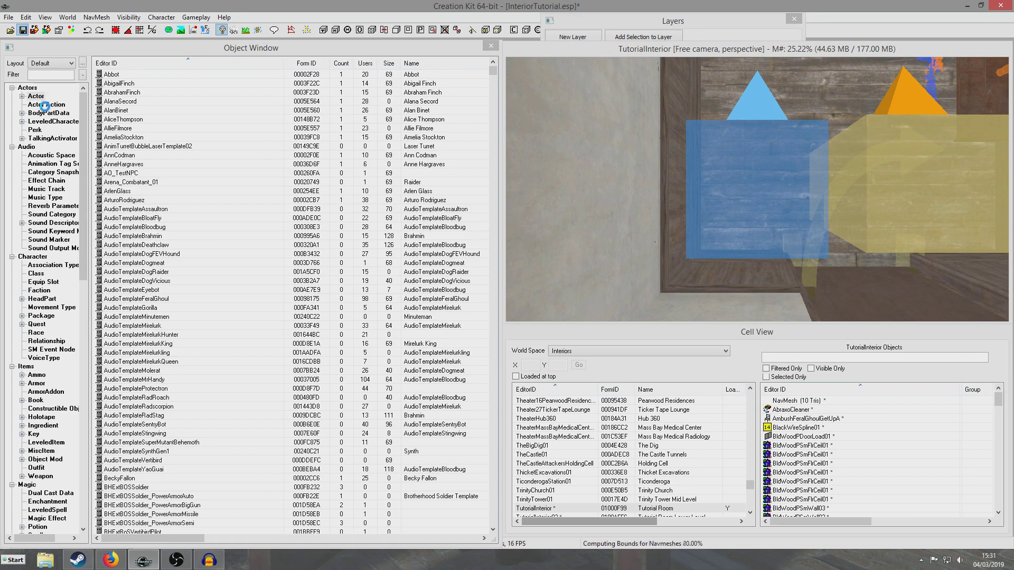
Create a new quest with ID RadTUTNPCBaseQuest, name [Dialogue for our NPC] and priority 45
left_click(37, 324)
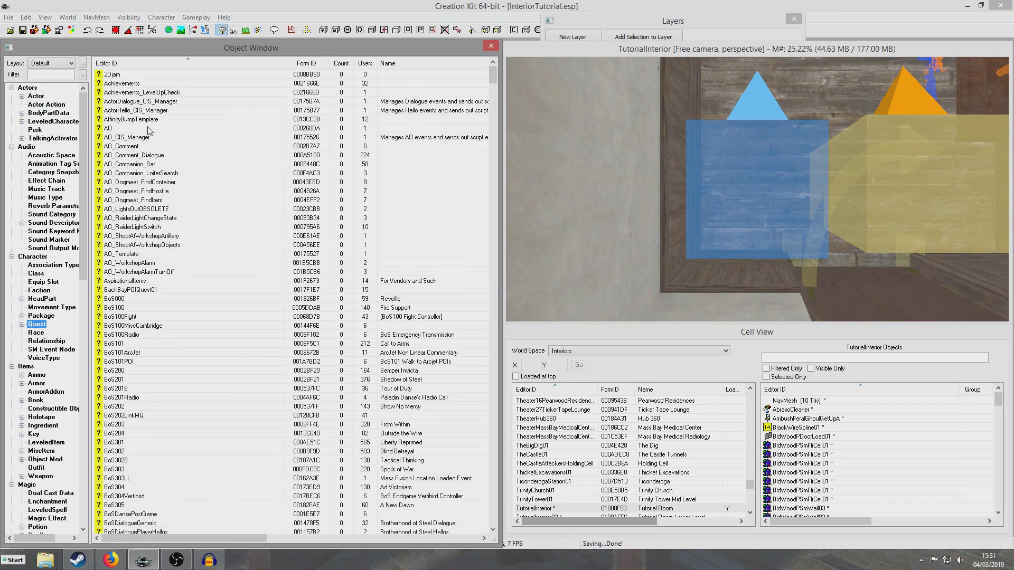
right_click(156, 157)
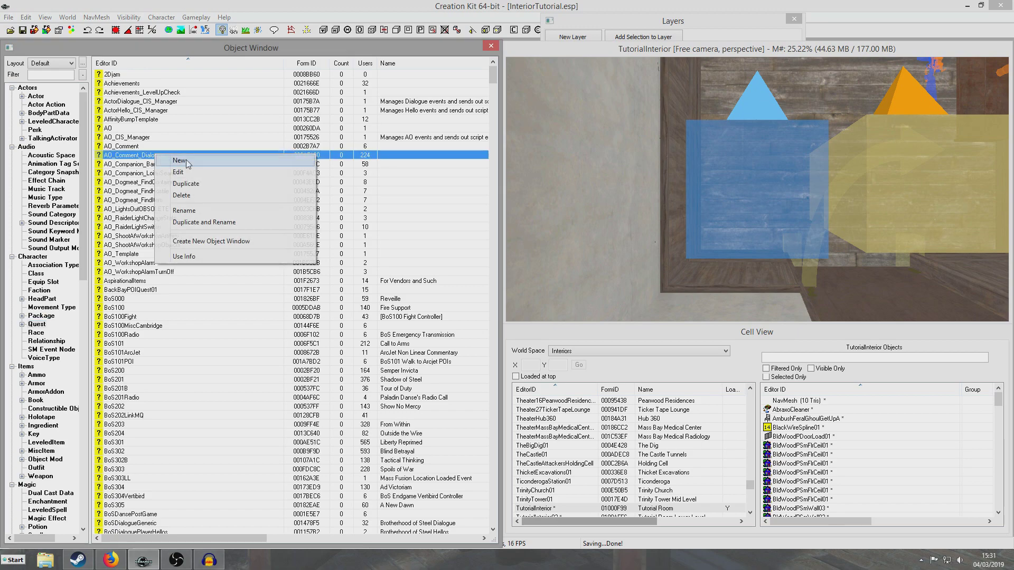
left_click(188, 163)
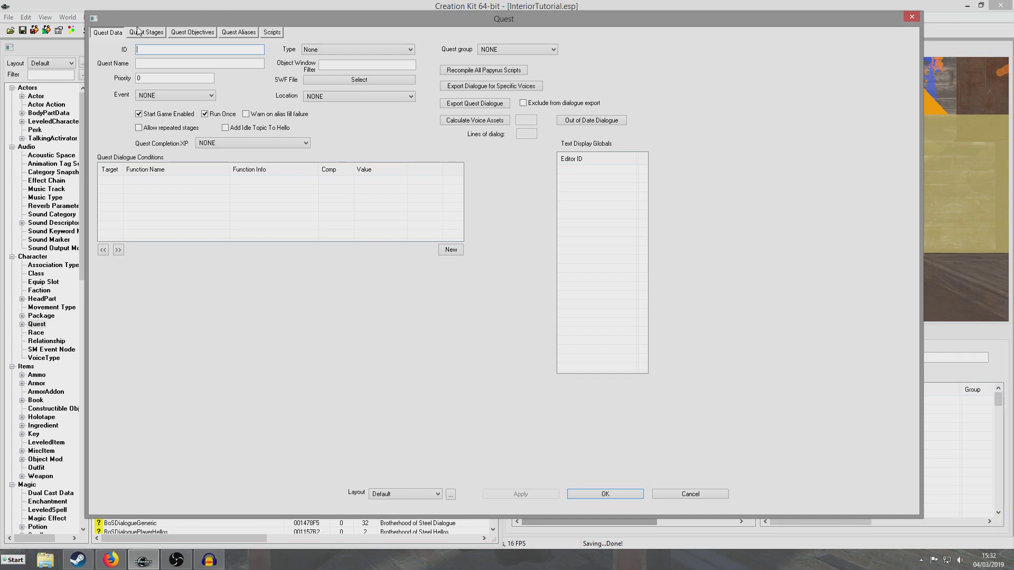
type("RadTUTNPCBaseQuest")
double_click(147, 78)
type("45")
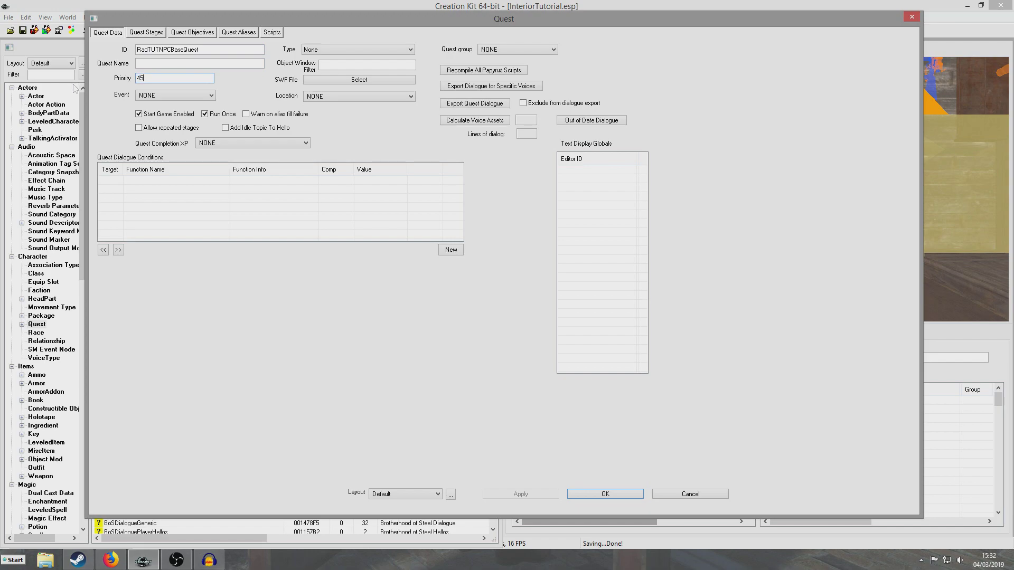
left_click(147, 62)
type("[Dialogue for our NPC]")
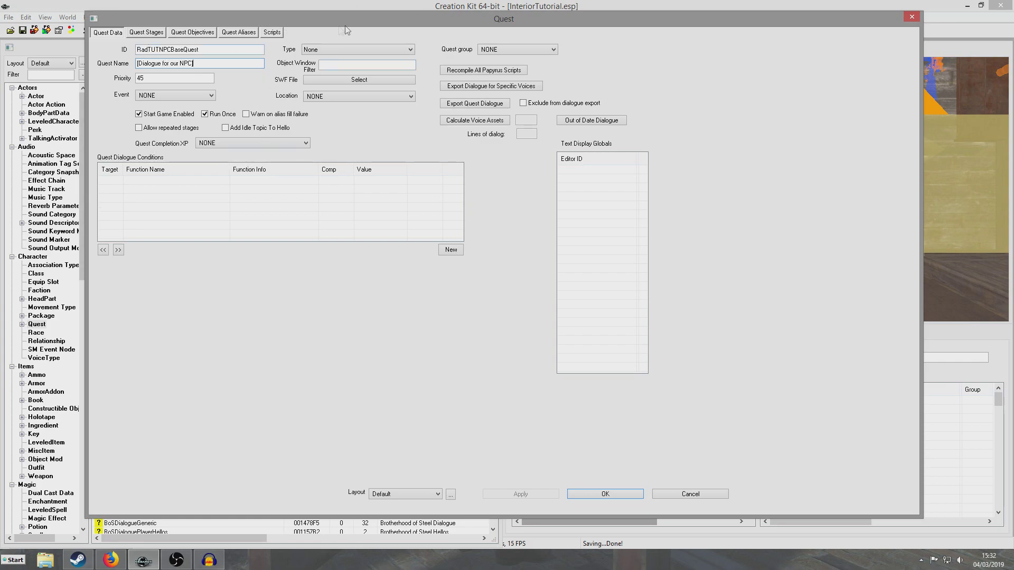
left_click(613, 492)
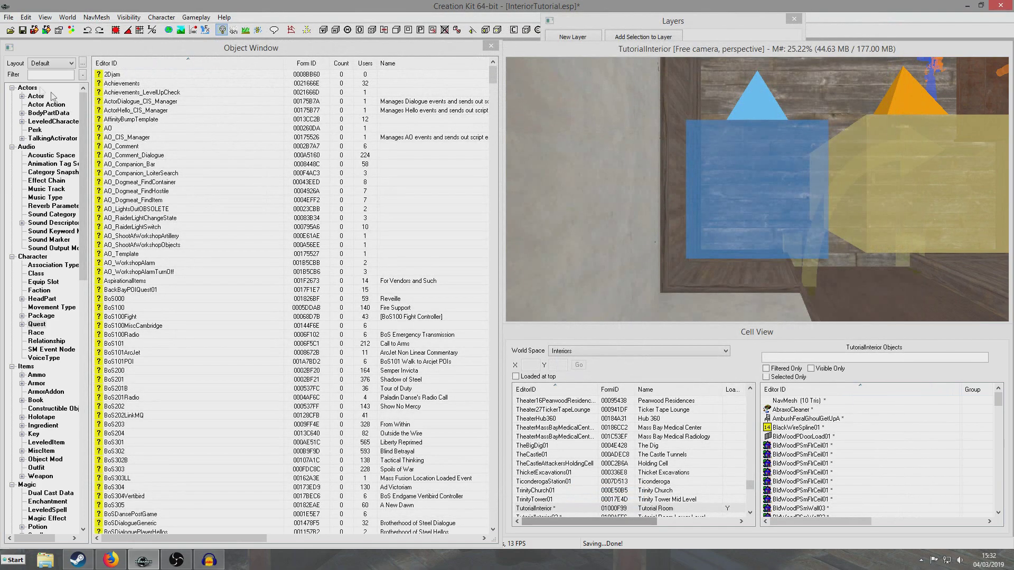
Filter the quest list by radtut and reopen the RadTUTNPCBaseQuest quest for editing
left_click(38, 74)
type("radtut")
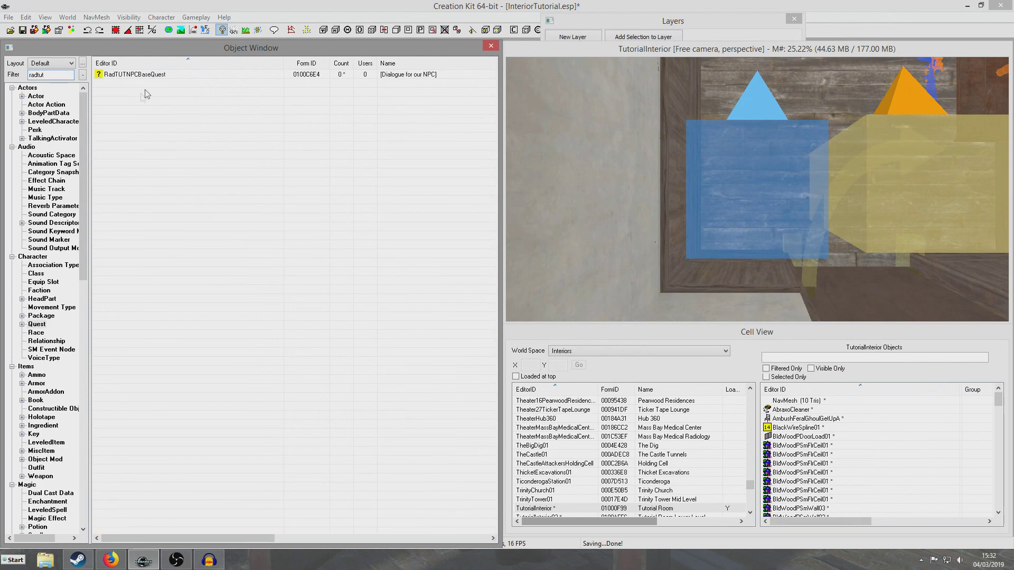
double_click(146, 77)
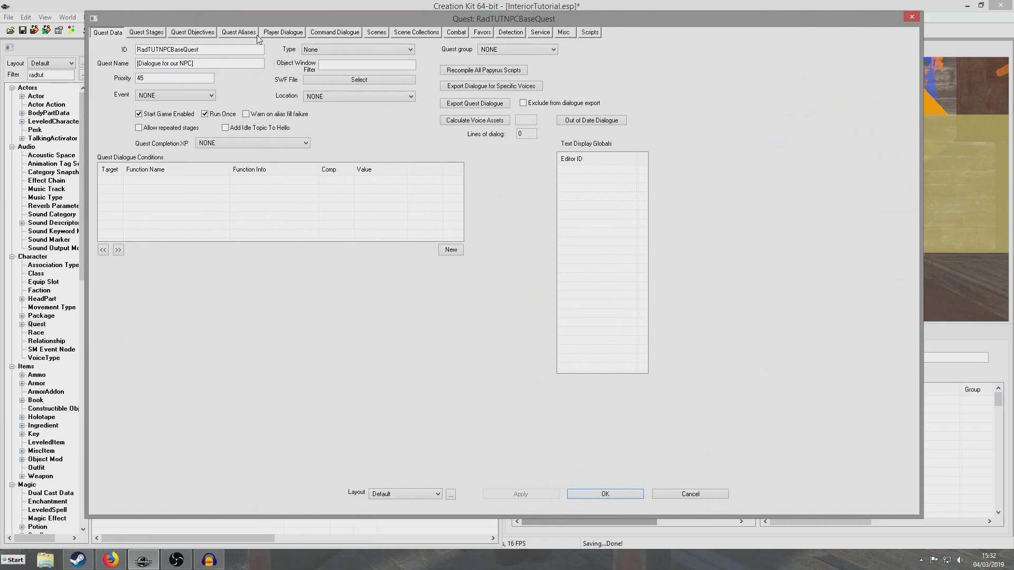
Add a reference alias named NPC to the quest, filled by the unique actor RadTutNPC
left_click(239, 33)
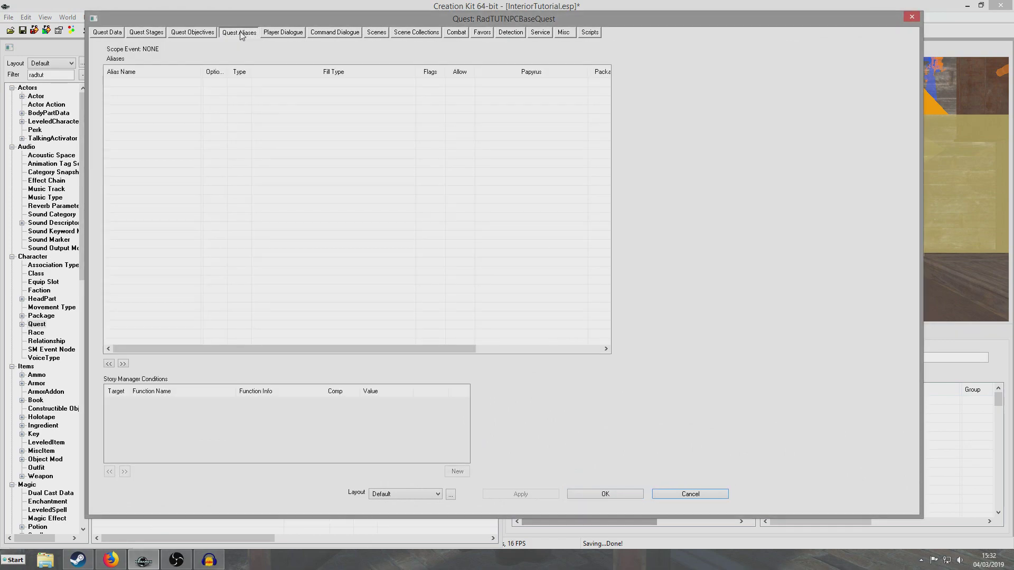
right_click(136, 97)
left_click(182, 104)
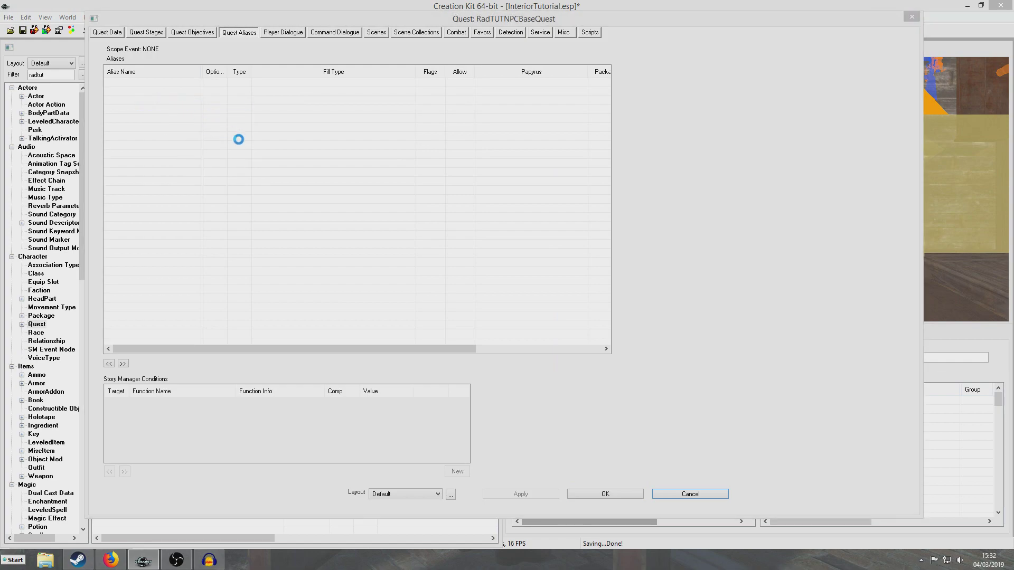
type("NPC")
left_click(262, 91)
left_click(373, 89)
type("radt")
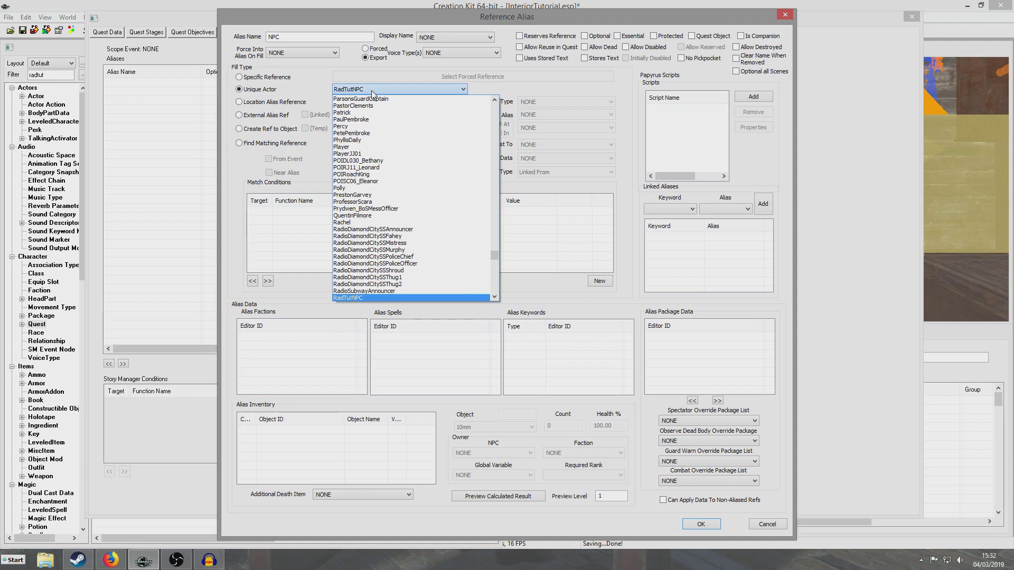
left_click(349, 298)
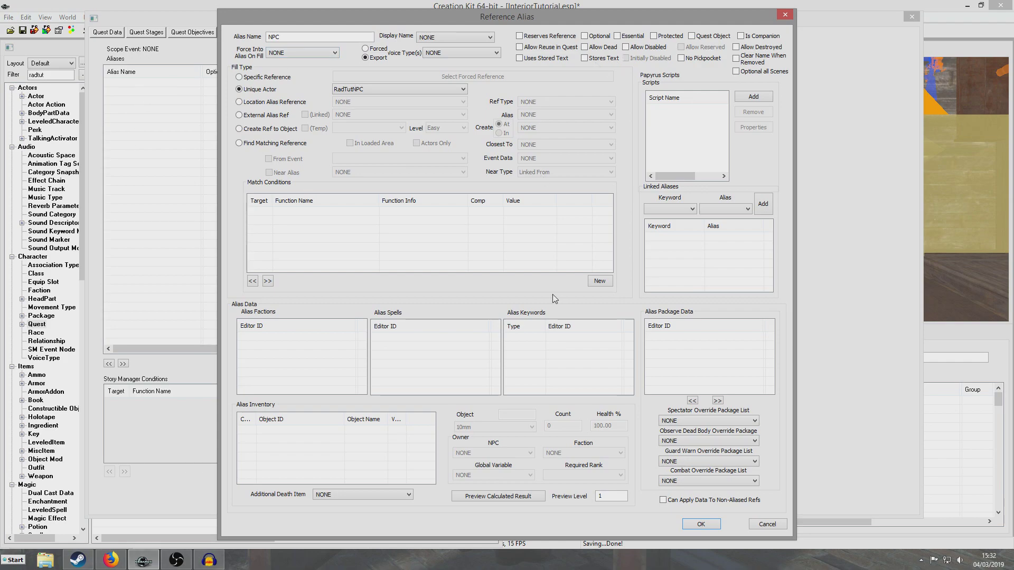
left_click(693, 525)
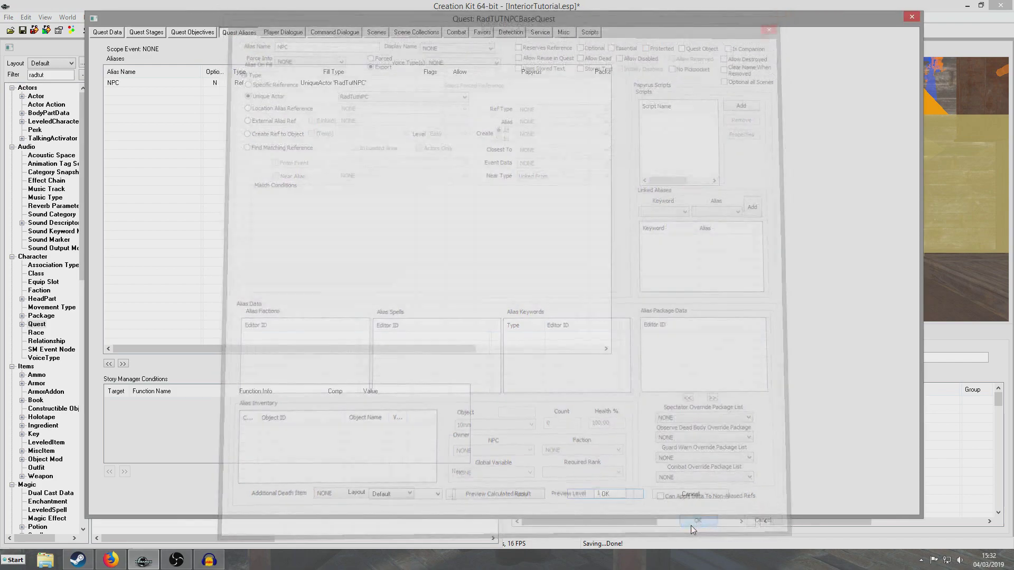
Create a new scene with ID RadTUTNPCScene in the quest
left_click(377, 32)
right_click(123, 87)
left_click(146, 94)
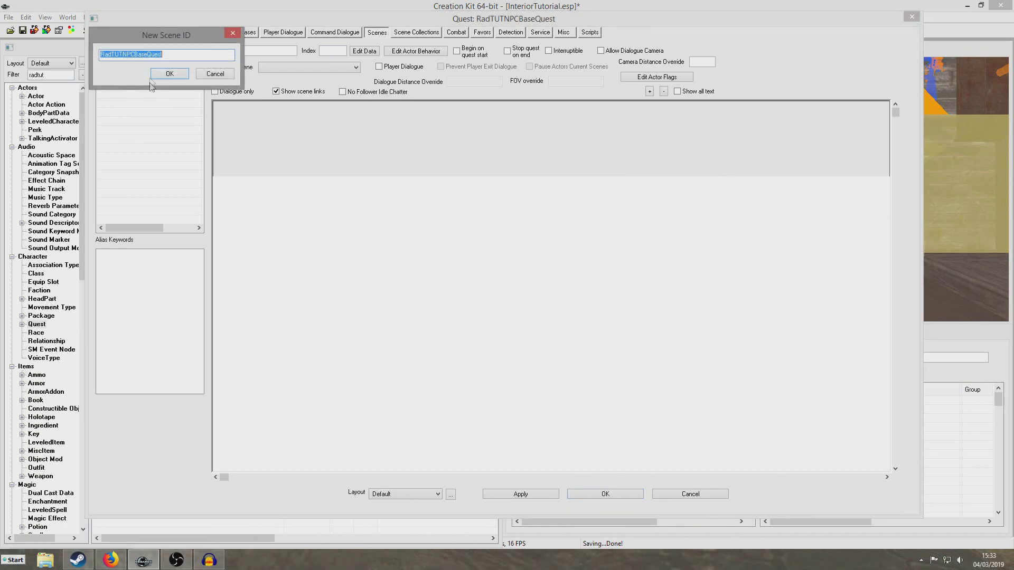
left_click(170, 54)
left_click_drag(170, 54, 137, 58)
type("Scene")
key("Return")
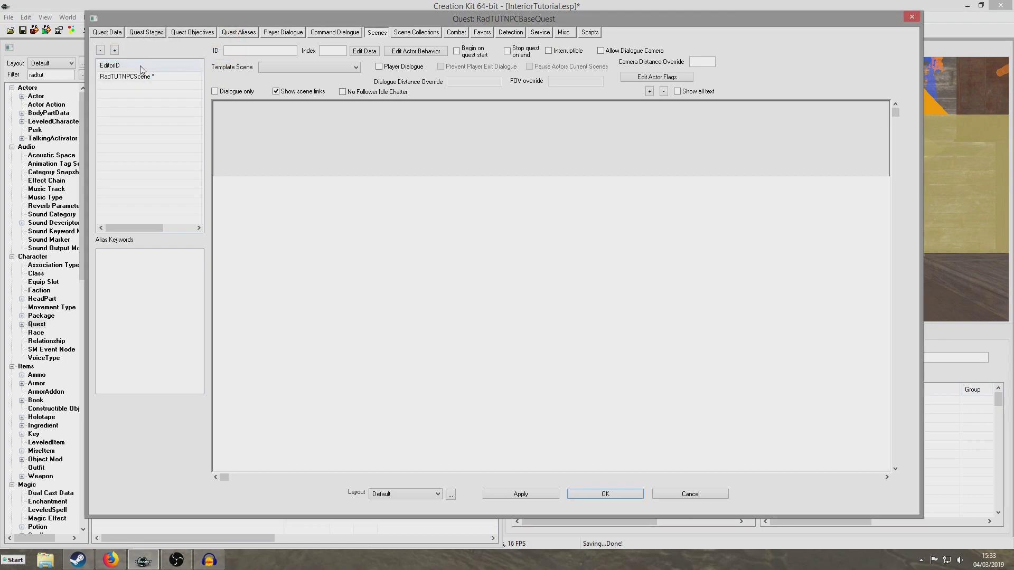
Add the NPC alias as an actor in RadTUTNPCScene and append one phase to the scene
left_click(149, 77)
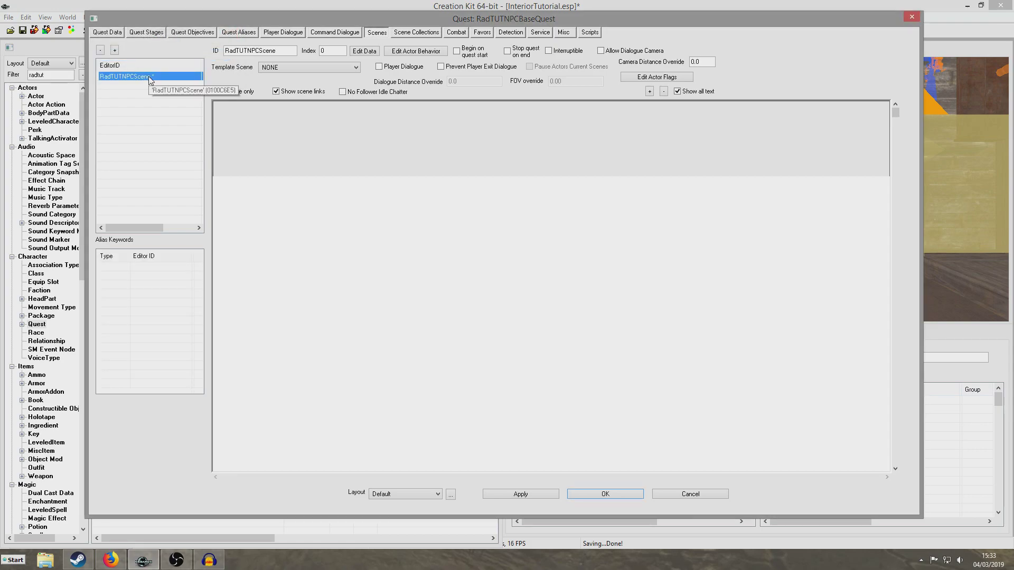
right_click(374, 224)
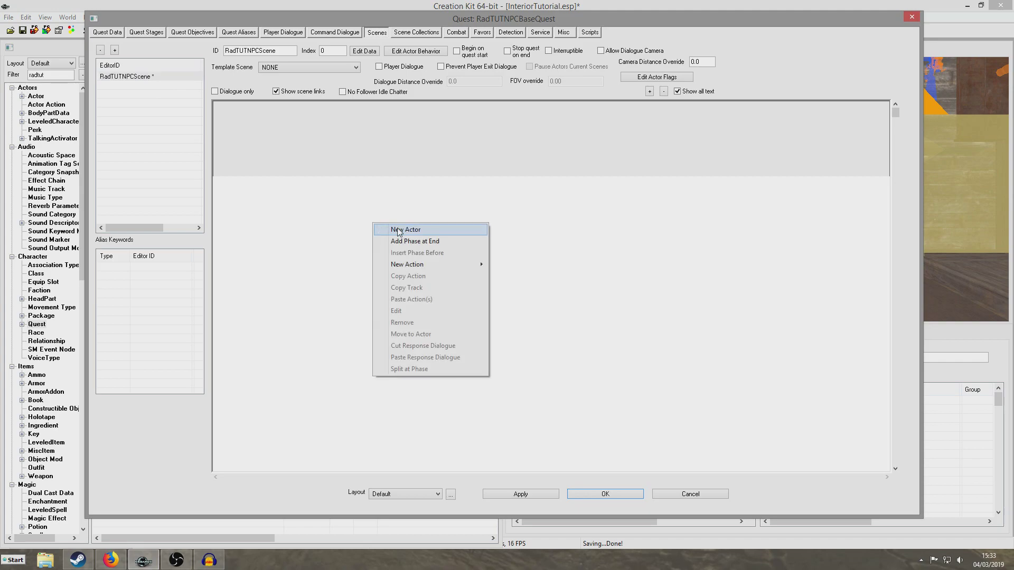
left_click(398, 231)
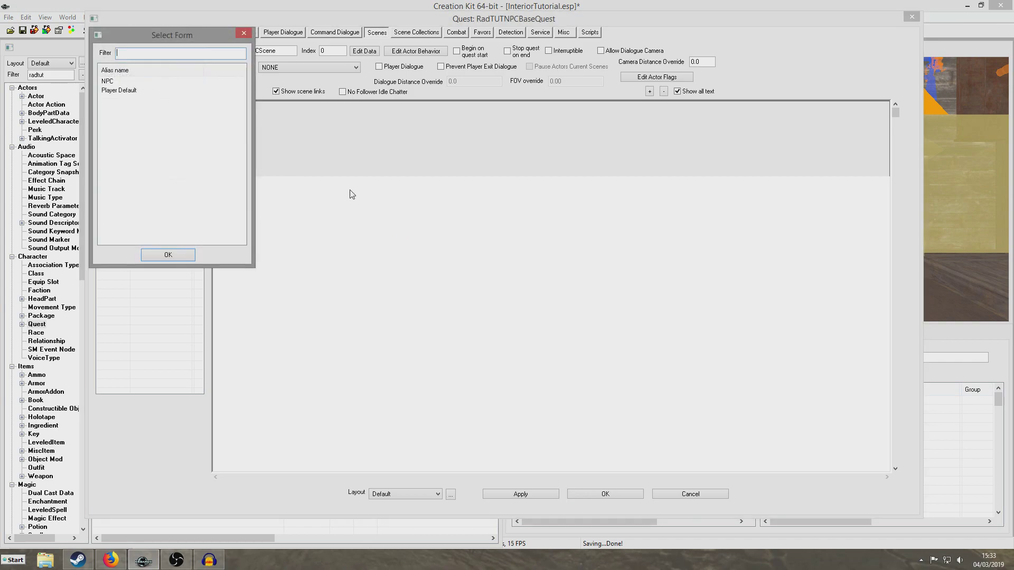
double_click(107, 82)
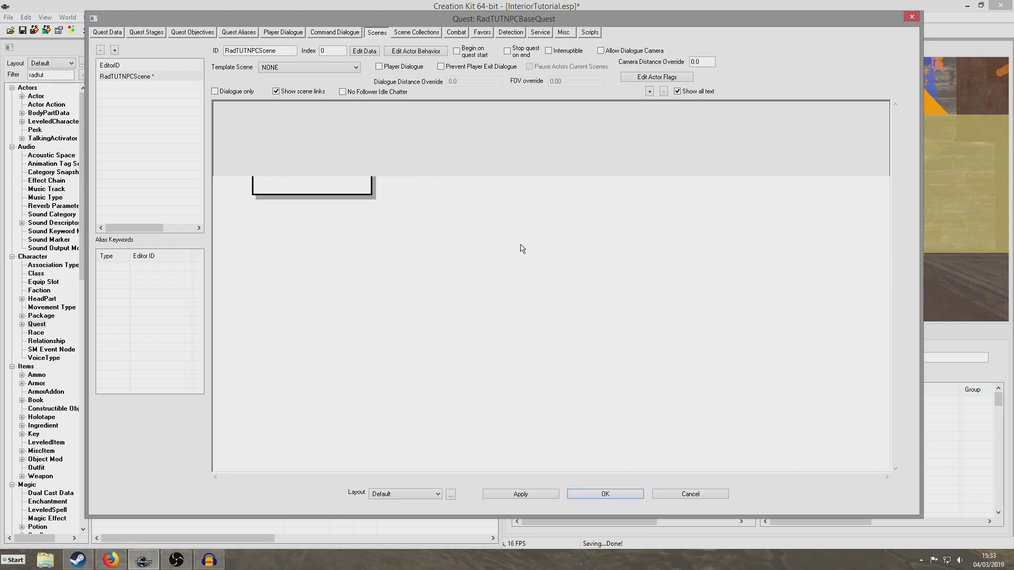
right_click(397, 226)
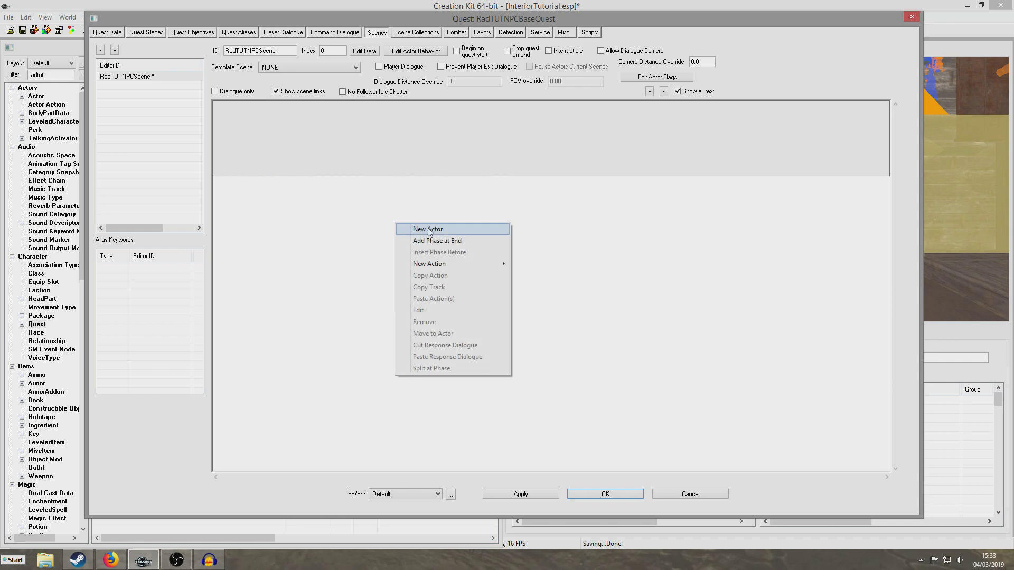
left_click(423, 240)
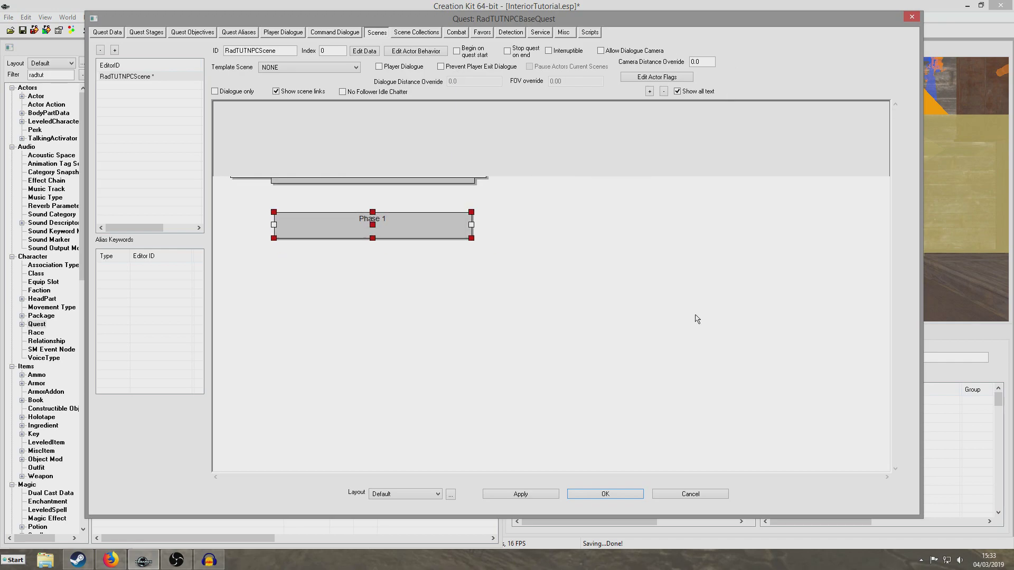
Make the scene a Player Dialogue scene and create its start greeting topic, replacing the ending of the proposed ID with Greeting
left_click(400, 67)
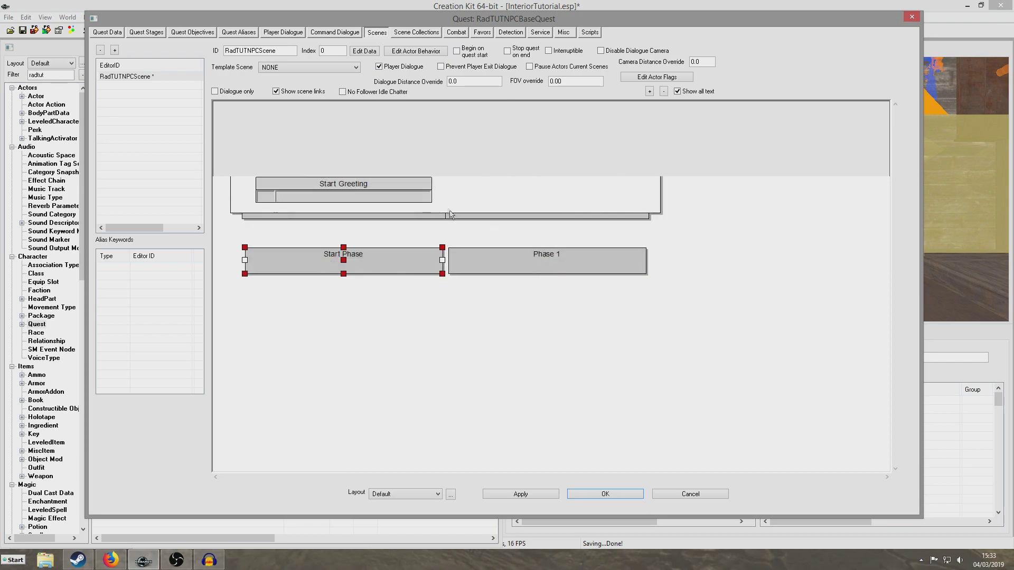
double_click(398, 186)
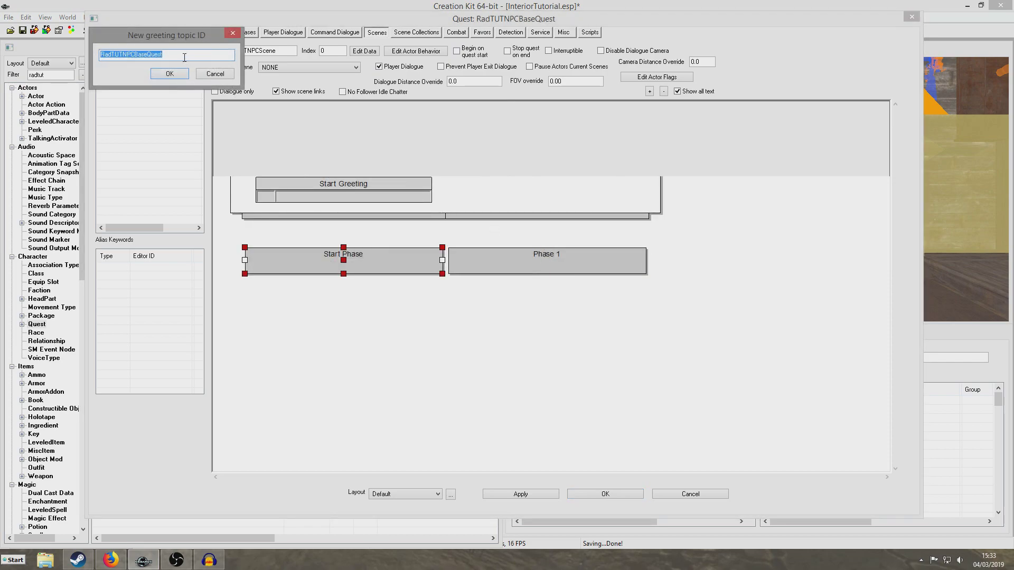
left_click_drag(182, 57, 138, 61)
key("BackSpace")
key("BackSpace")
type("Greeting")
key("Return")
Add the greeting response "Hello, I'm an npc", accept the spelling suggestion NC, and make the greeting require player activation
type("Hello, I'm an npc")
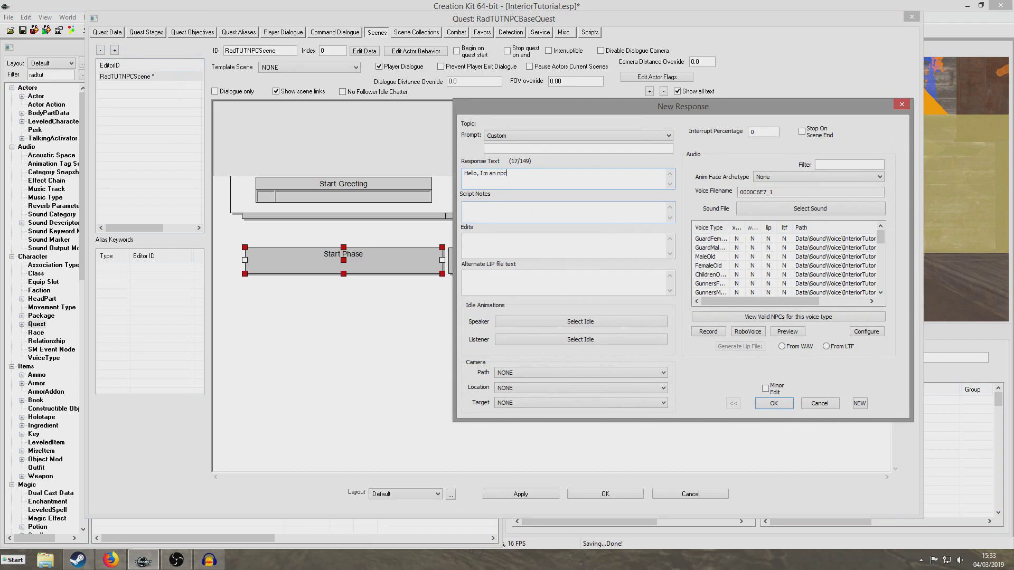
left_click(530, 211)
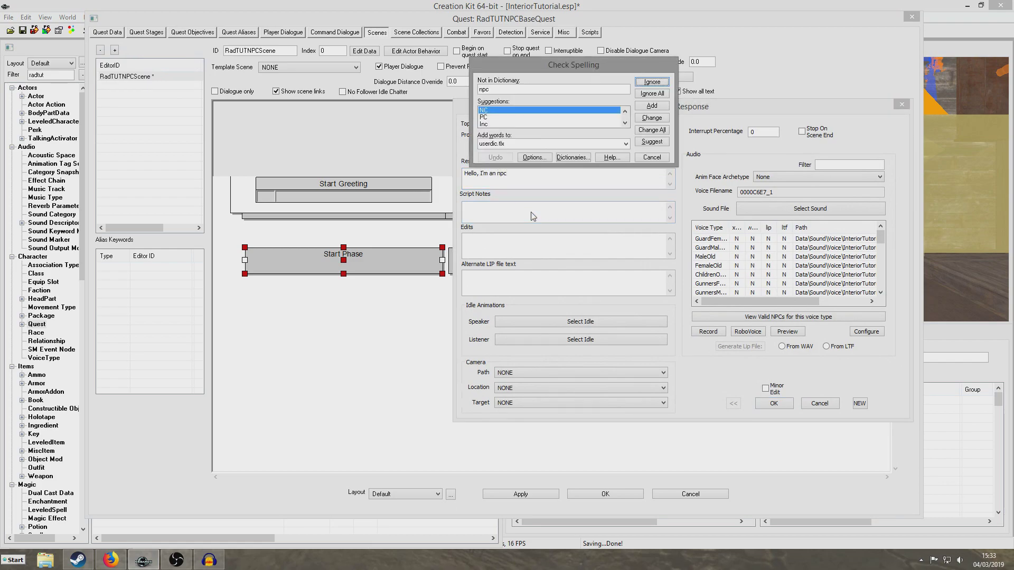
left_click(654, 118)
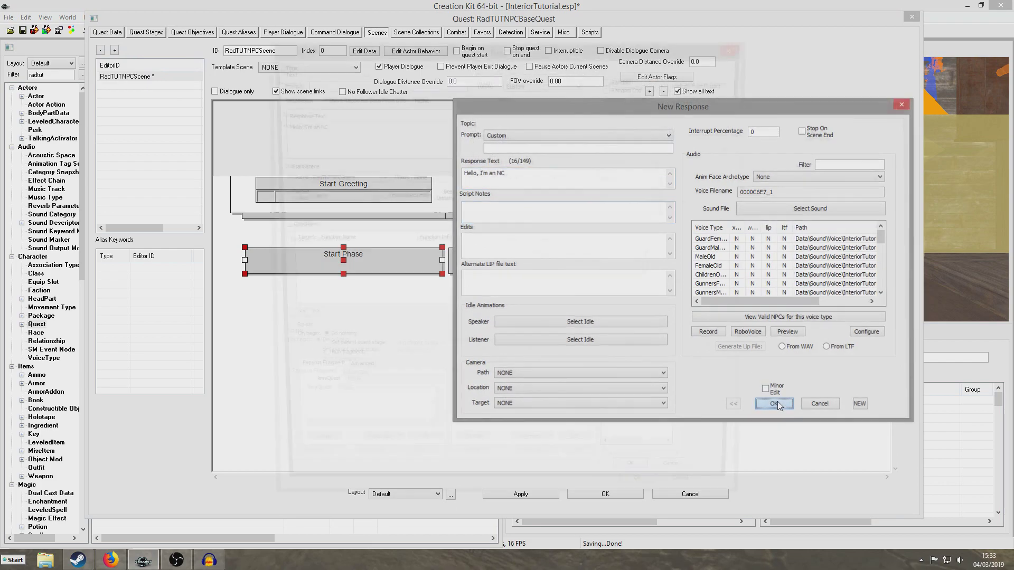
left_click(774, 403)
left_click(628, 149)
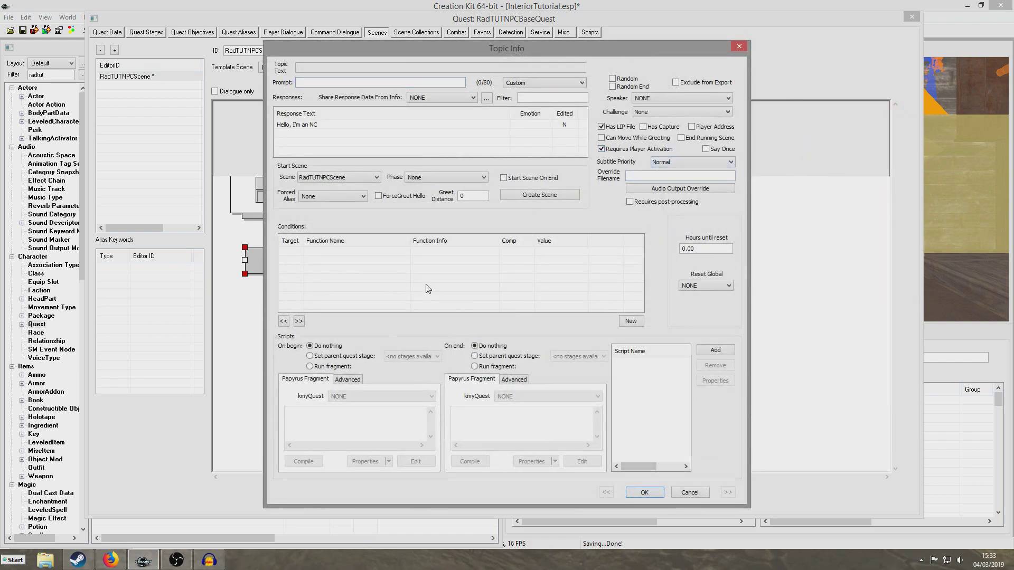
left_click(645, 492)
left_click(695, 433)
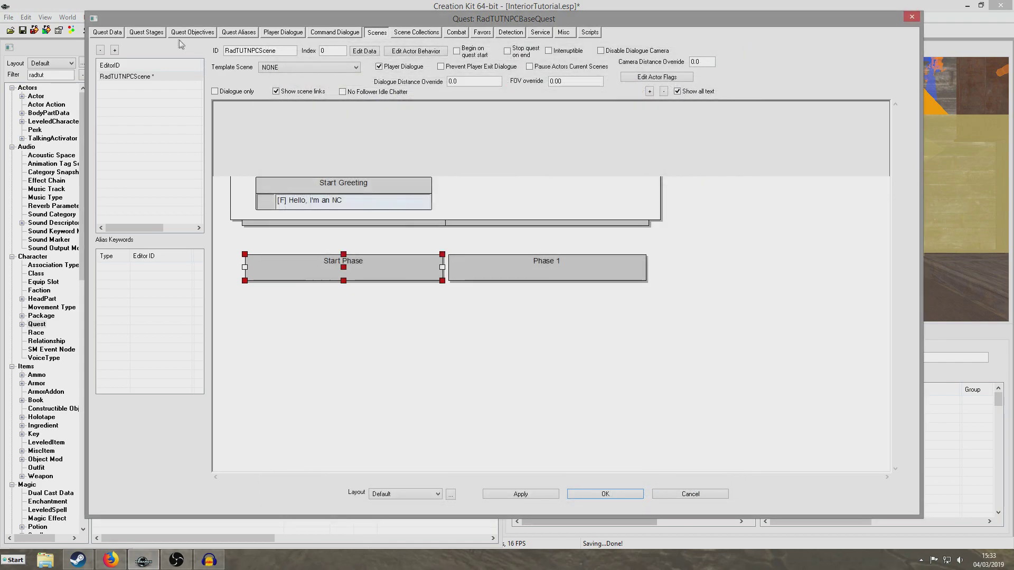
Add a quest dialogue condition GetIsAliasRef for the NPC alias, equal to 1
left_click(118, 33)
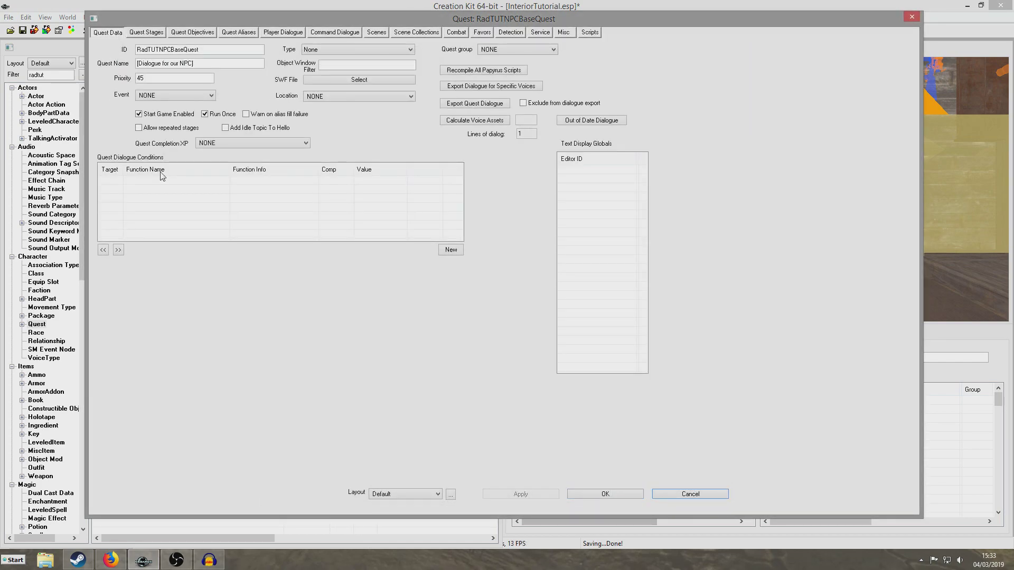
right_click(182, 202)
left_click(198, 202)
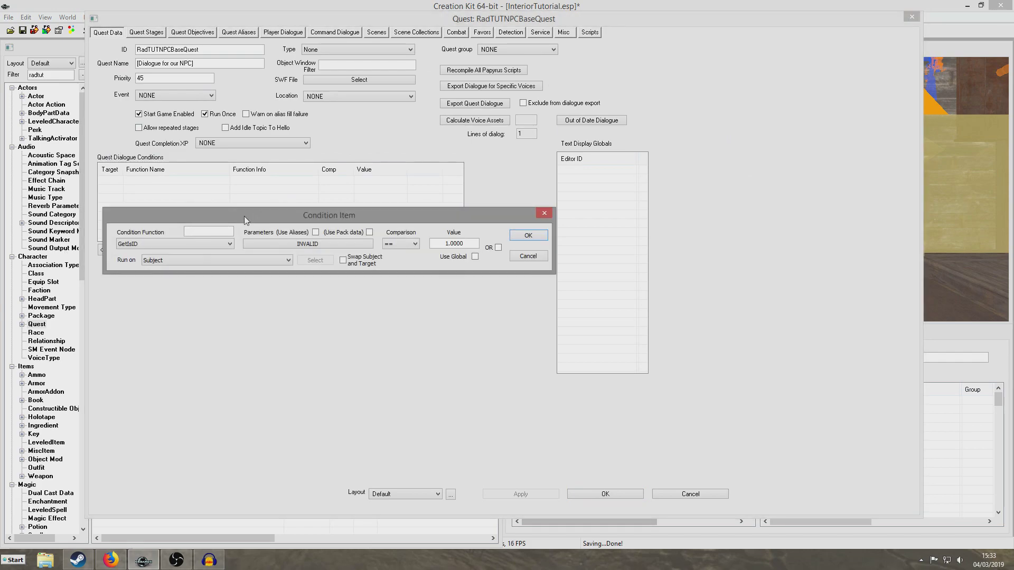
type("GetIsAliasRef")
left_click(528, 235)
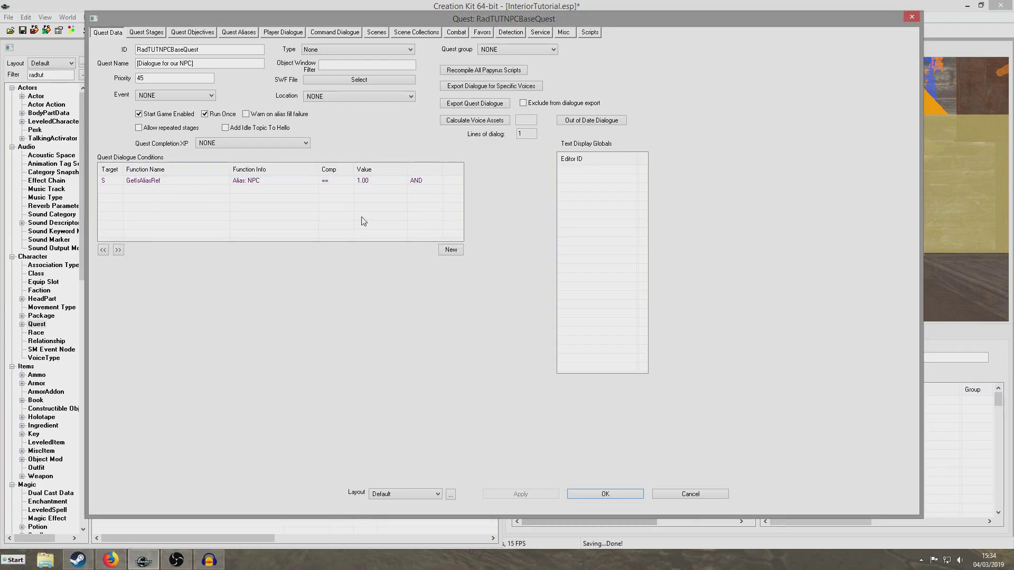
Correct the scene's start greeting response to "Hello, I'm an NPC", ignoring the spelling suggestion
left_click(376, 32)
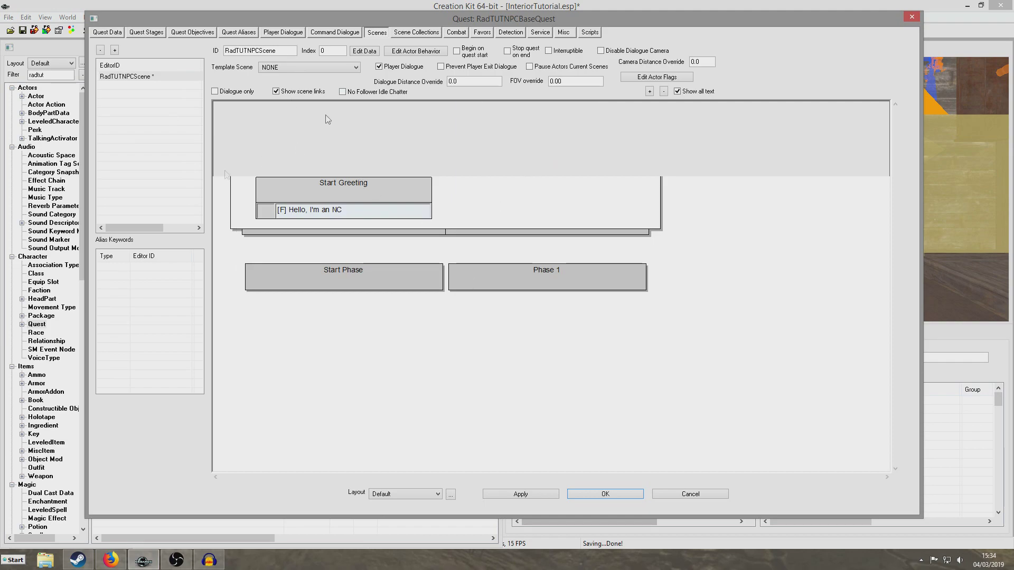
double_click(341, 211)
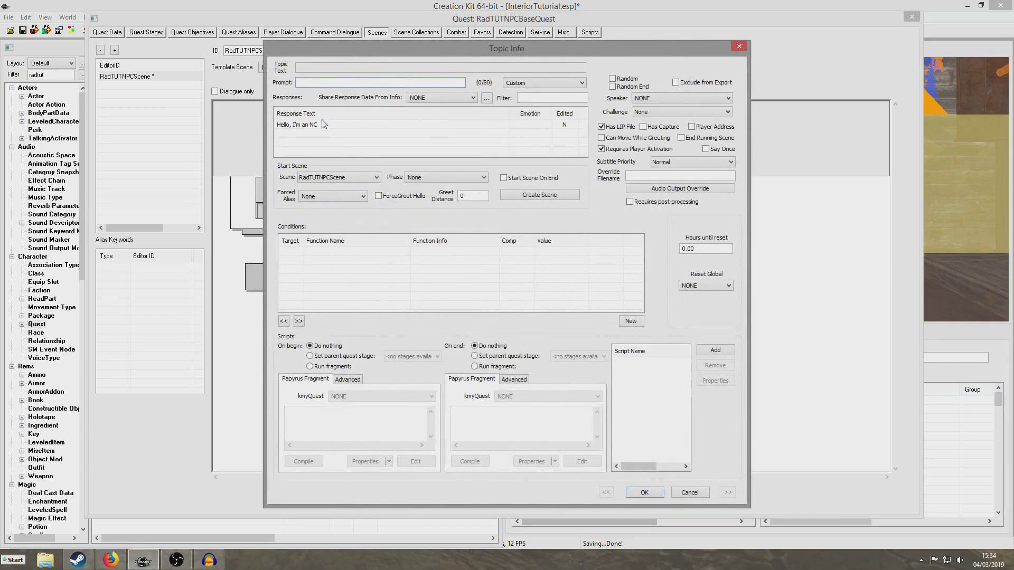
double_click(324, 125)
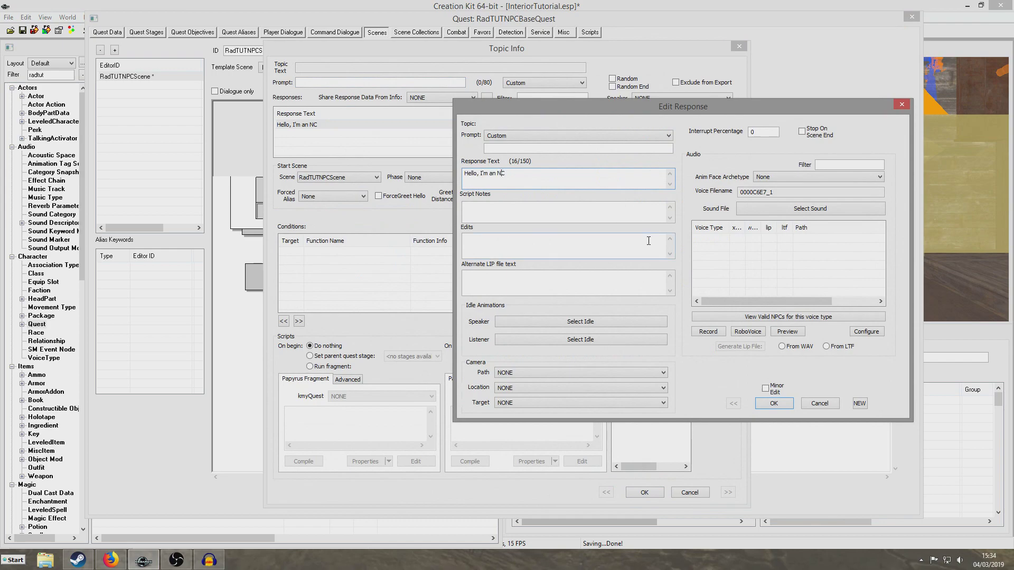
left_click(774, 403)
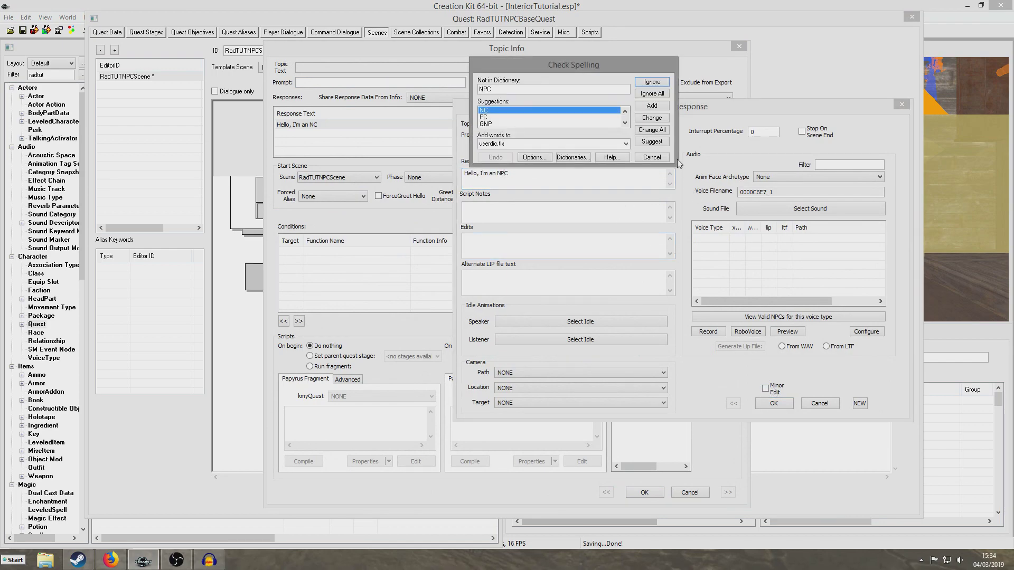
left_click(652, 83)
left_click(774, 403)
left_click(645, 492)
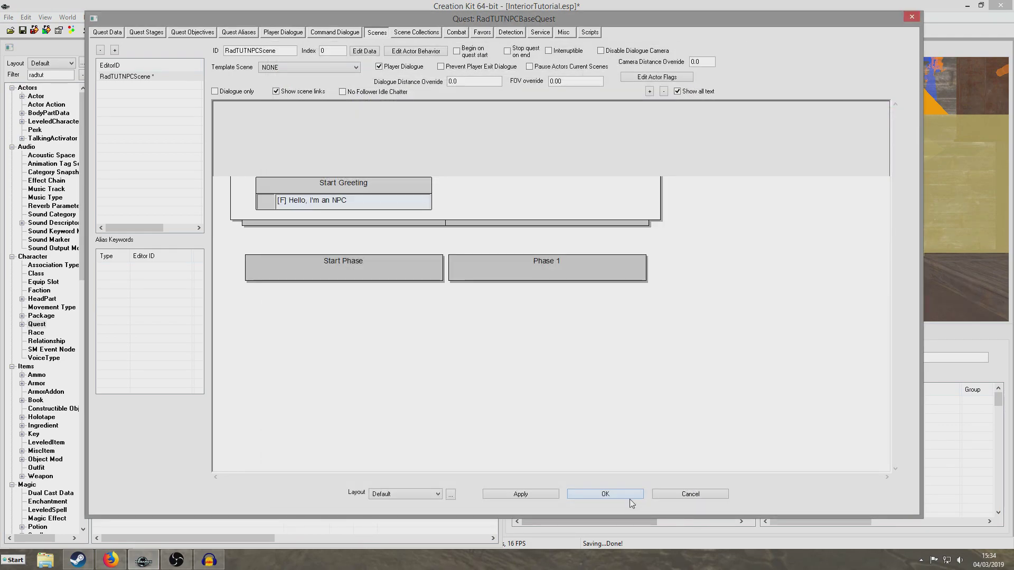
Add a Player Dialogue action for the NPC in Phase 1 with empty responses, then accept the quest and save the plugin
right_click(510, 191)
mouse_move(582, 232)
left_click(682, 268)
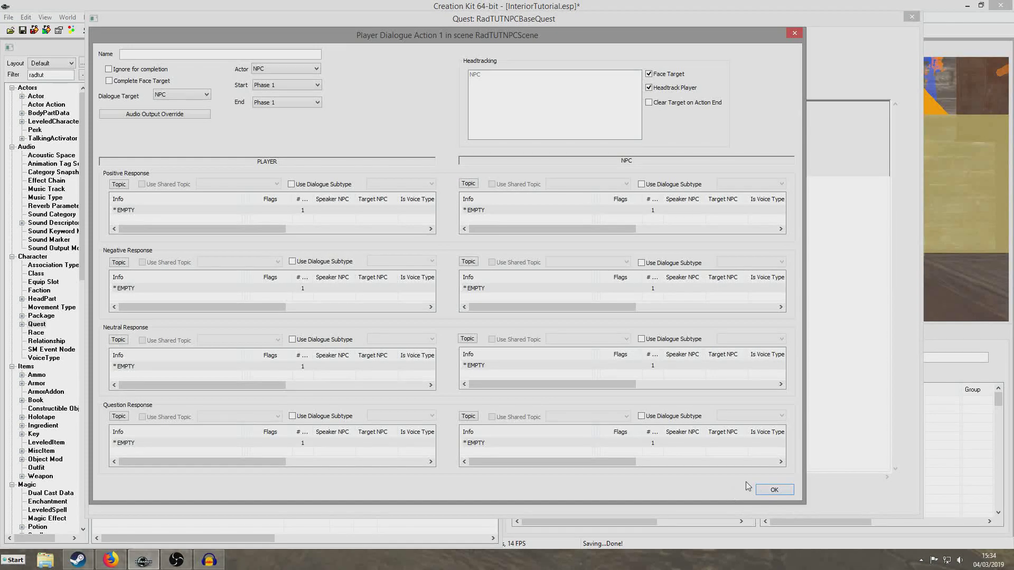
left_click(773, 489)
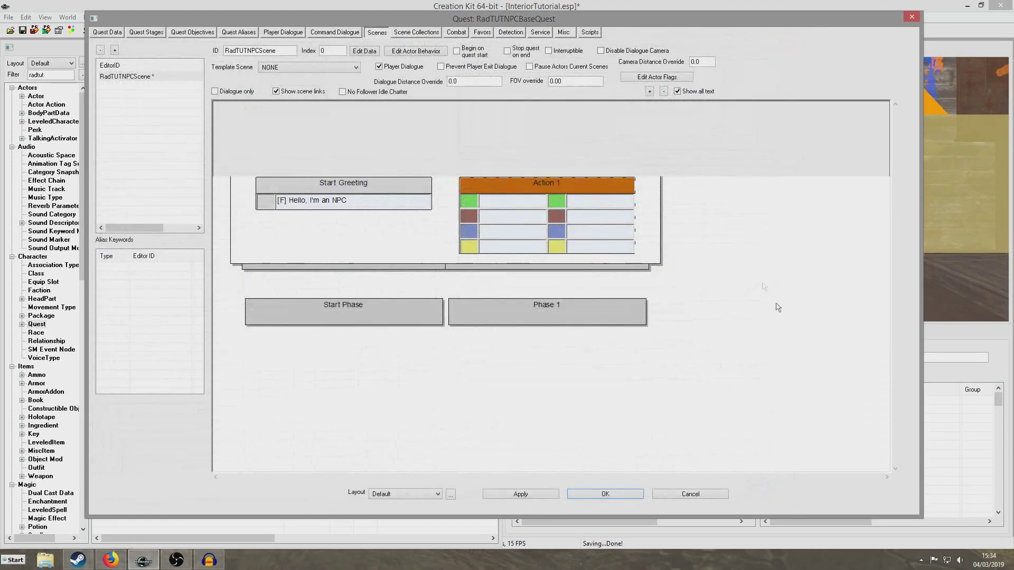
scroll(459, 264, "down", 2)
scroll(527, 267, "up", 1)
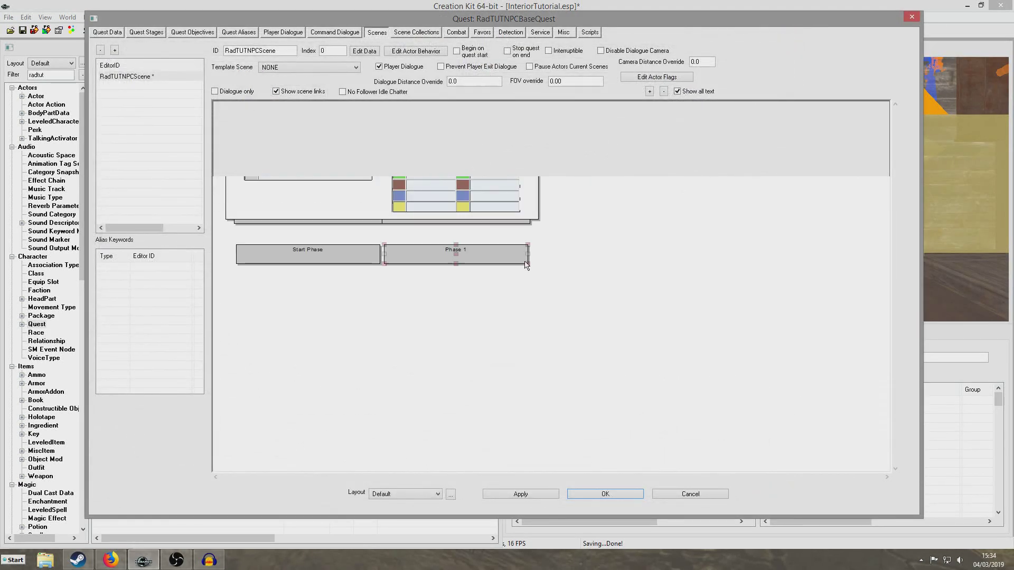
left_click(602, 494)
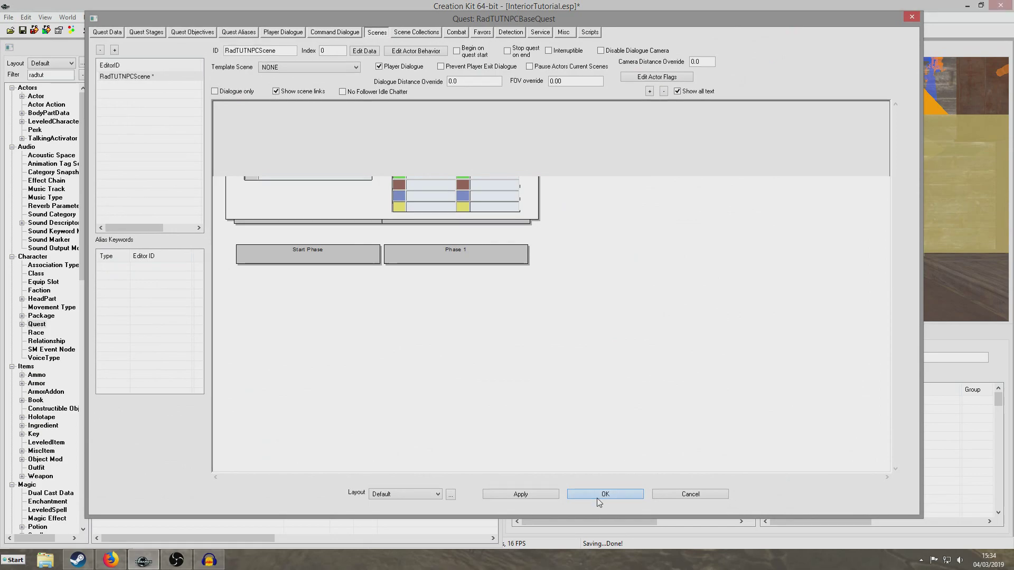
left_click(21, 31)
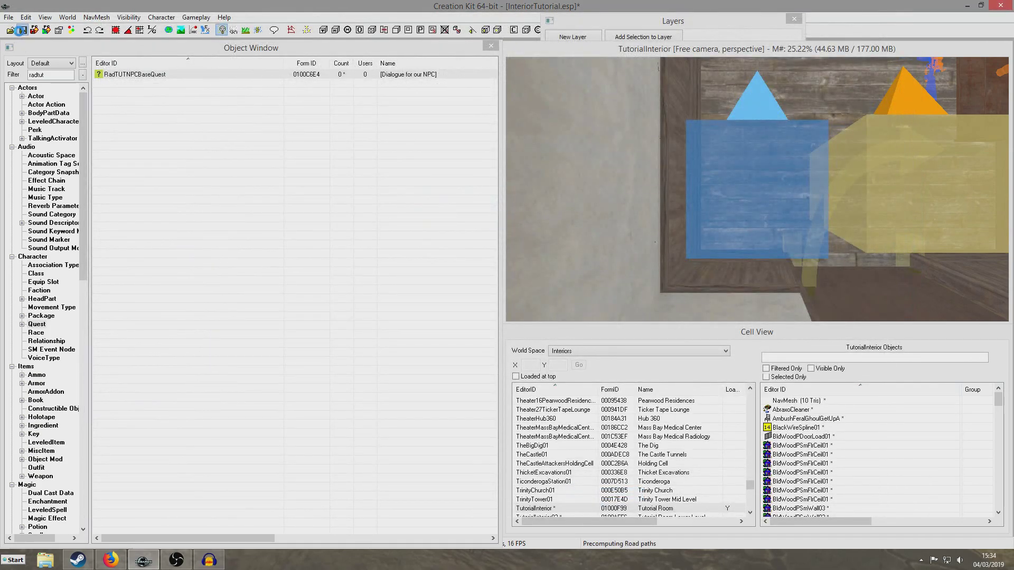
Create a quest with ID TutRadQuest, priority 45, and Start Game Enabled and Run Once off, then save the plugin
left_click(116, 105)
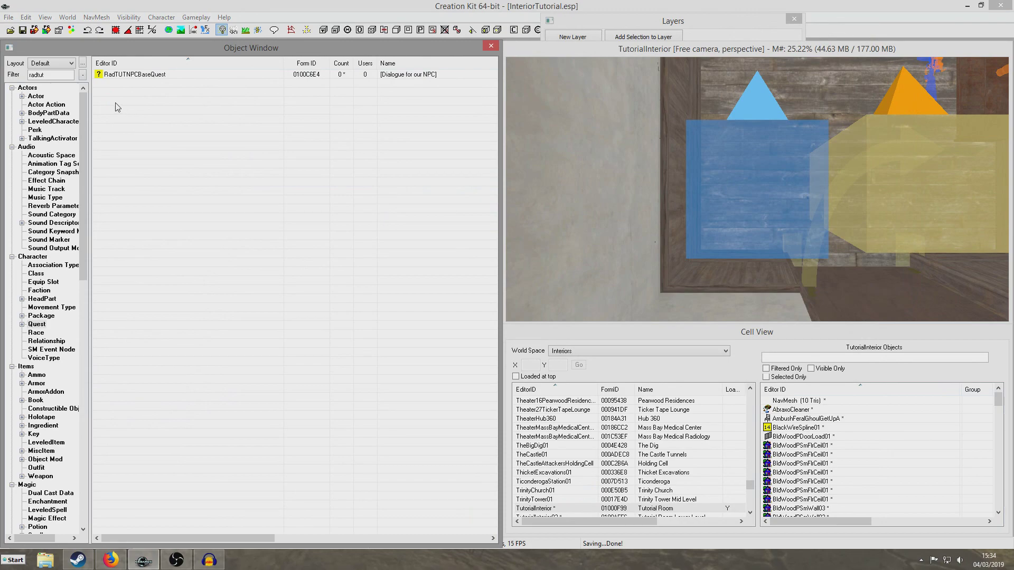
right_click(119, 105)
left_click(126, 108)
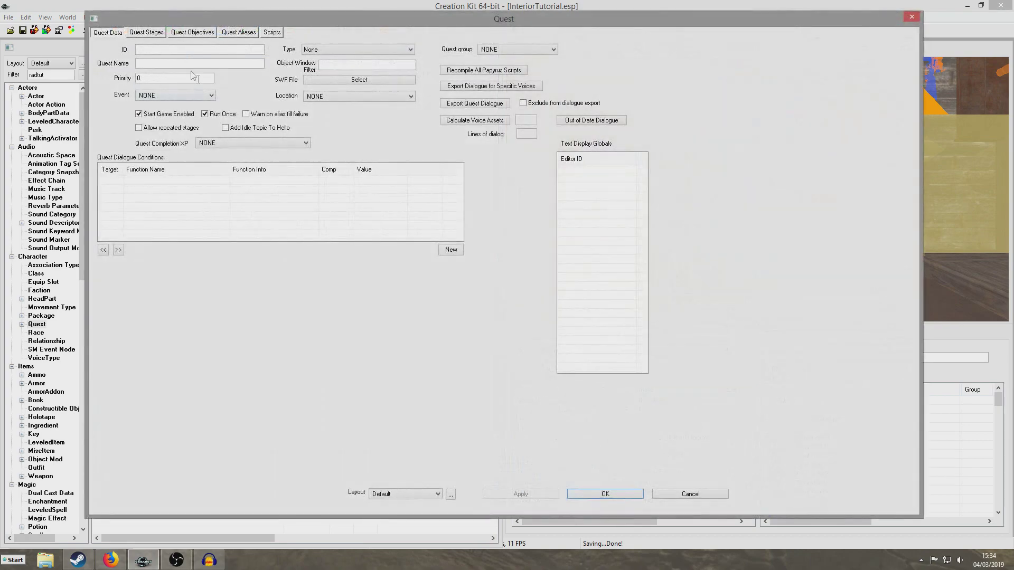
left_click(160, 50)
type("TutRadQuest")
type("45")
left_click(205, 114)
left_click(606, 494)
left_click(23, 32)
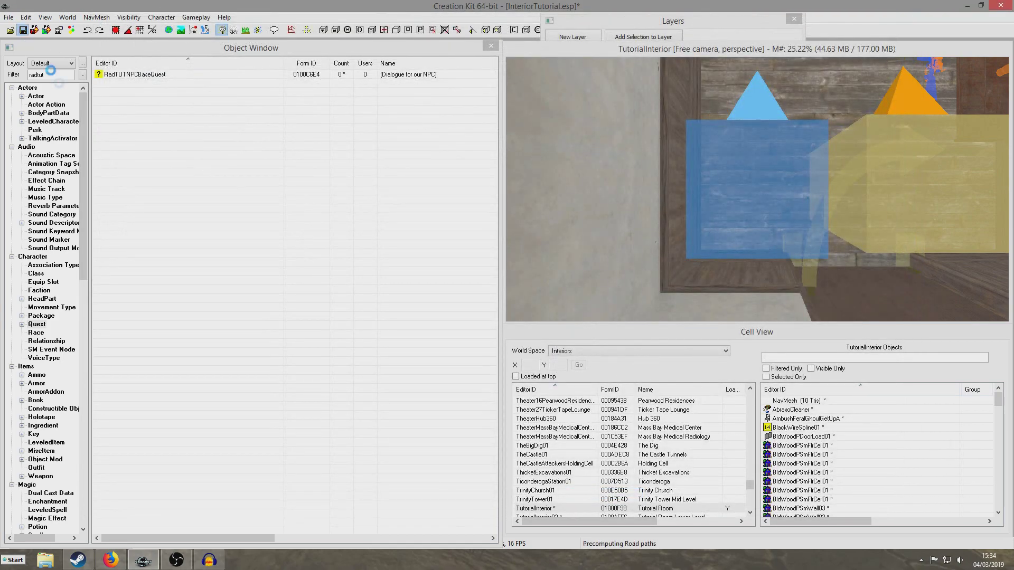
Filter the objects by tutrad, reopen TutRadQuest and create a location alias named RaiderLocation
type("tut")
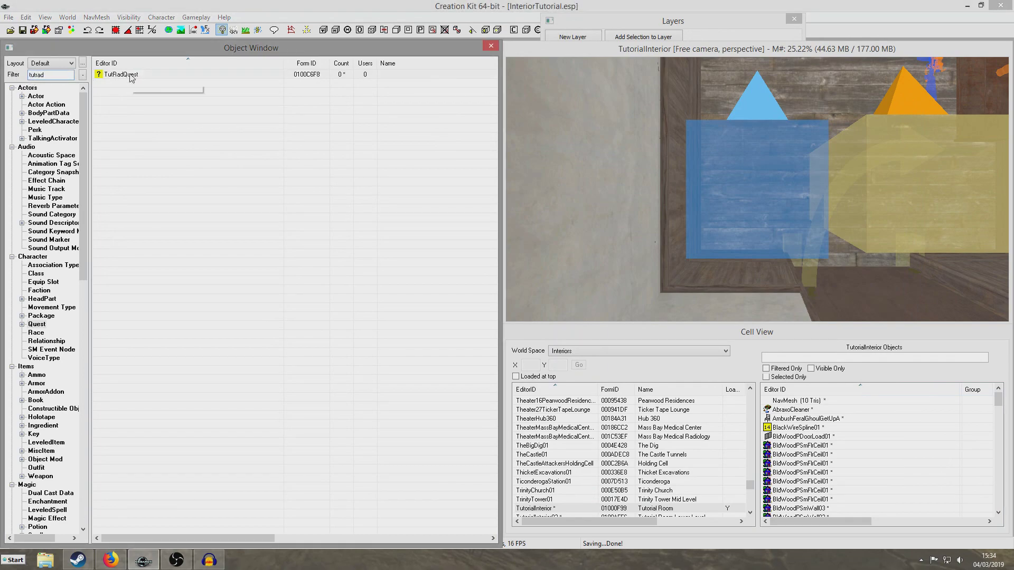
double_click(131, 75)
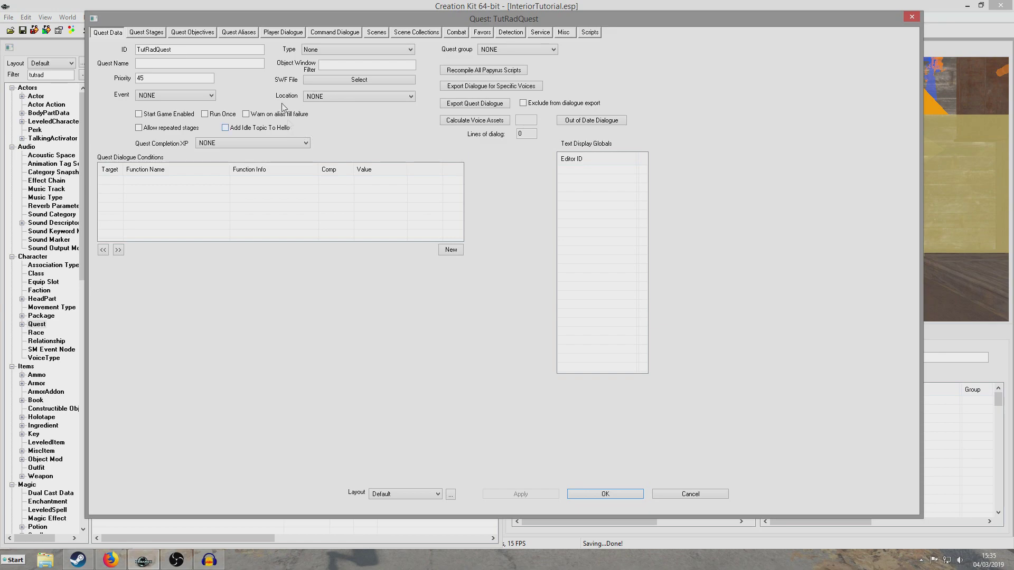
left_click(238, 34)
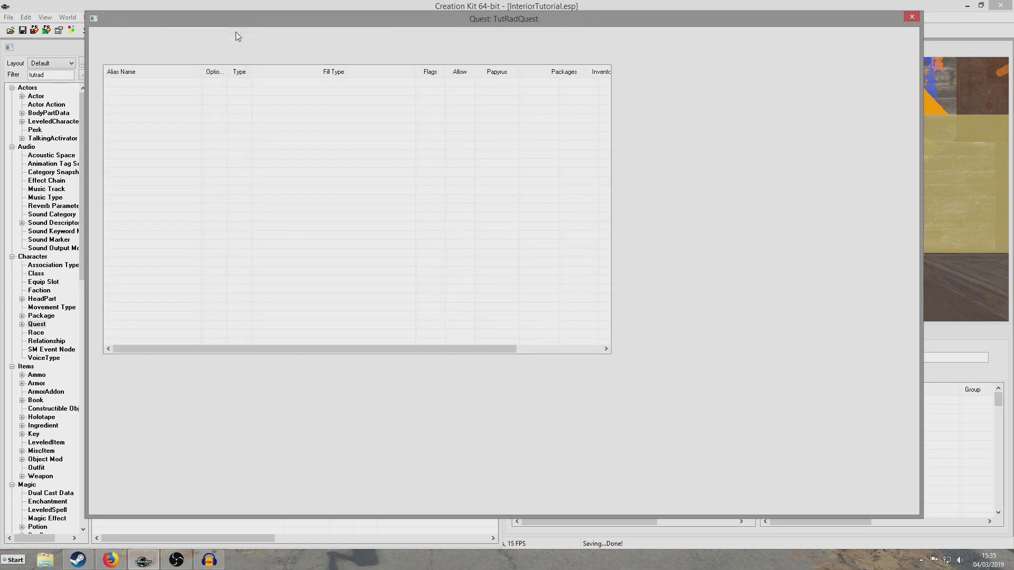
right_click(135, 97)
left_click(179, 119)
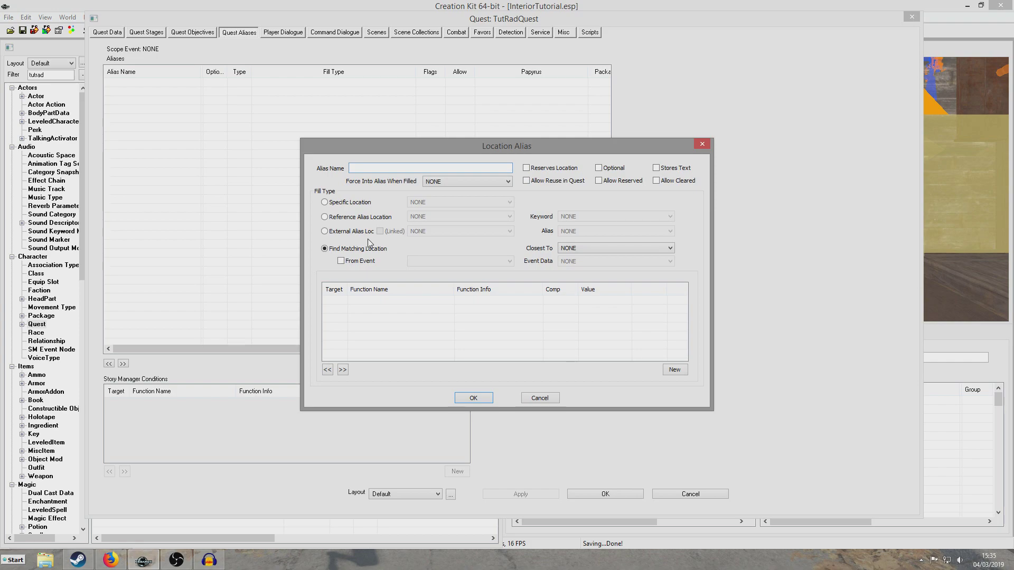
type("RaiderLocation")
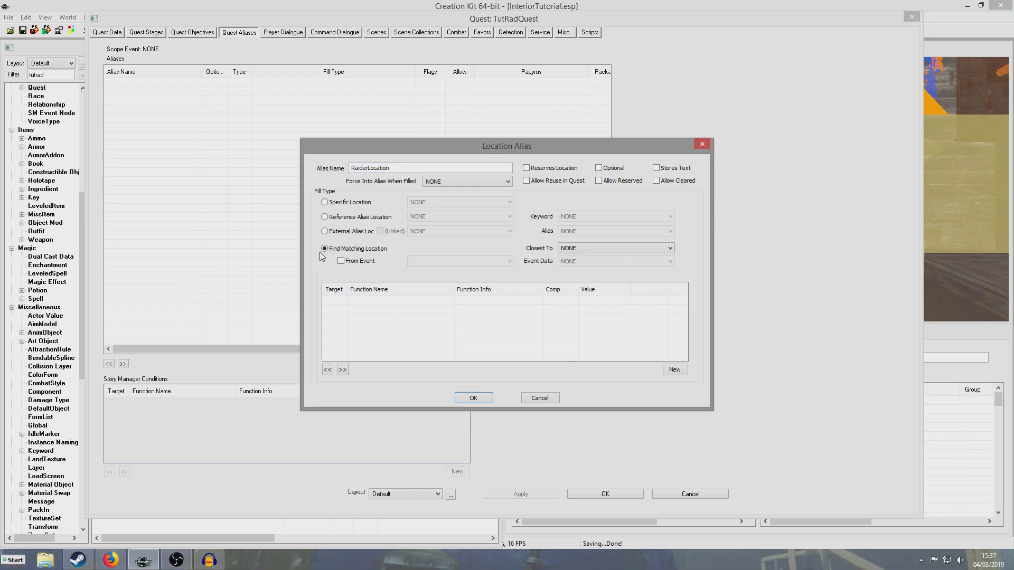
Start a new matching condition for the RaiderLocation alias using the LocationHasKeyword function
right_click(378, 310)
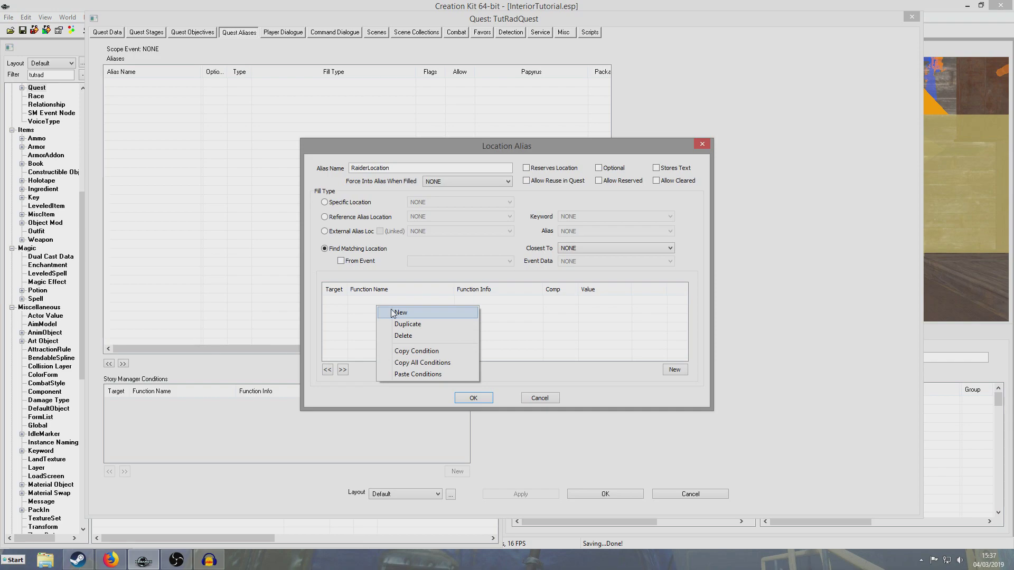
left_click(393, 315)
left_click(391, 352)
type("loc")
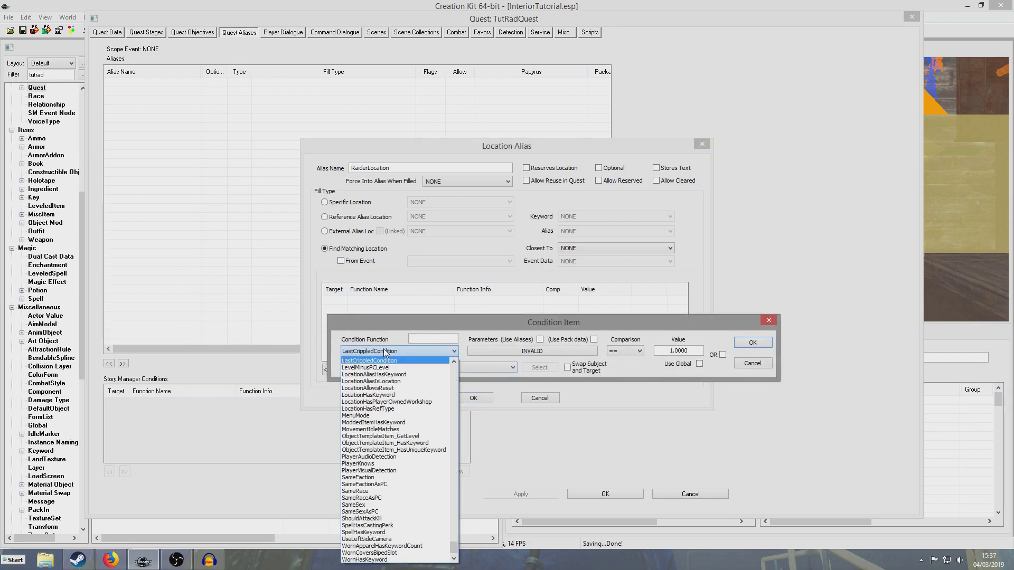
key("Down")
key("Down")
key("Down")
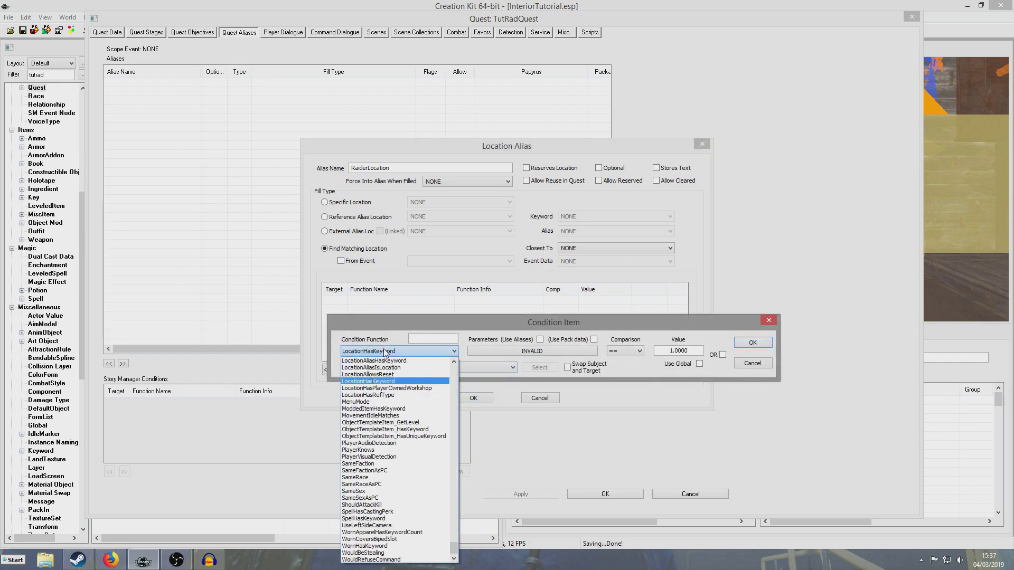
key("Return")
Set the LocationHasKeyword condition's keyword to LocEncRaiders and accept the condition
left_click(487, 351)
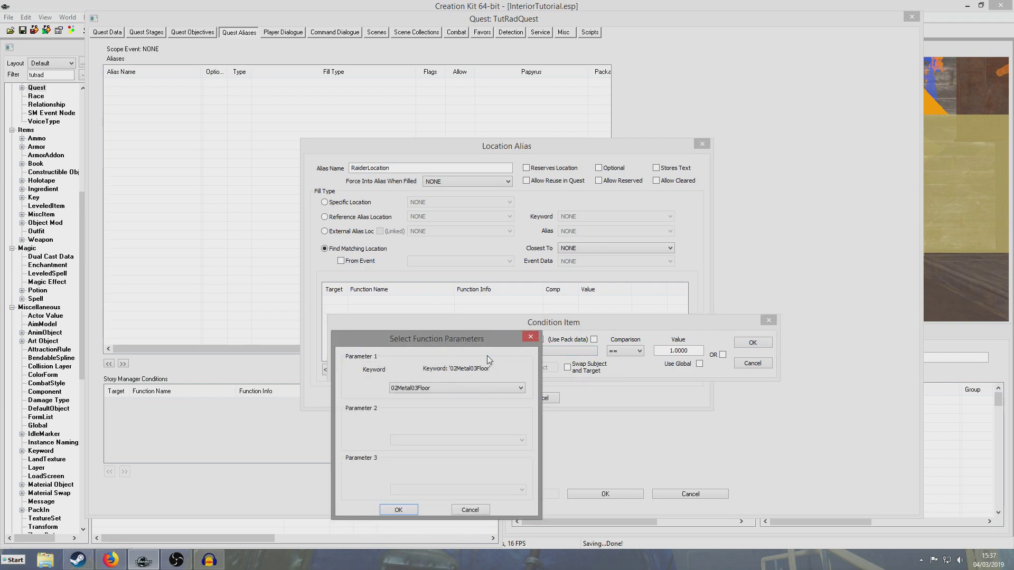
type("lo")
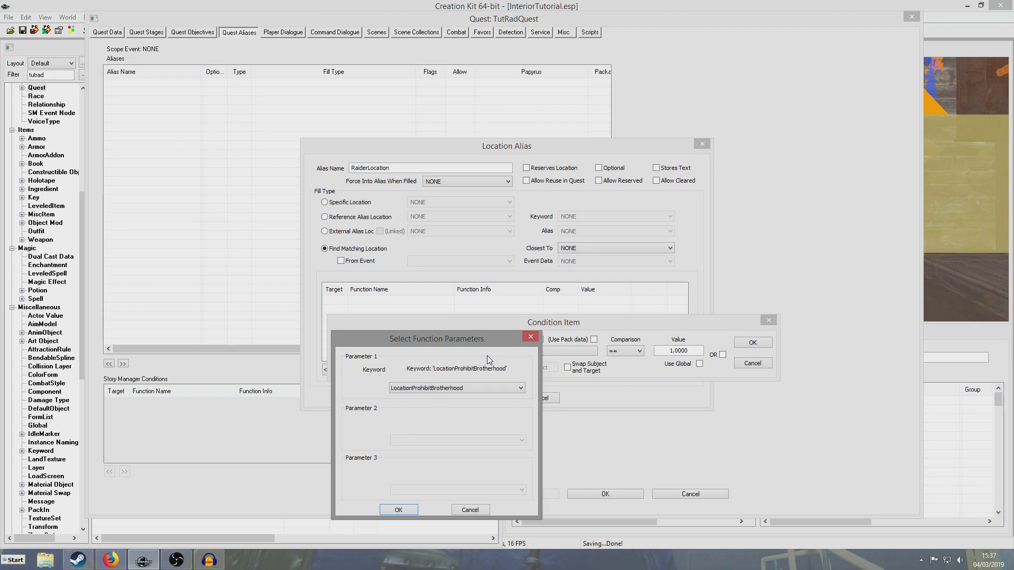
left_click(487, 388)
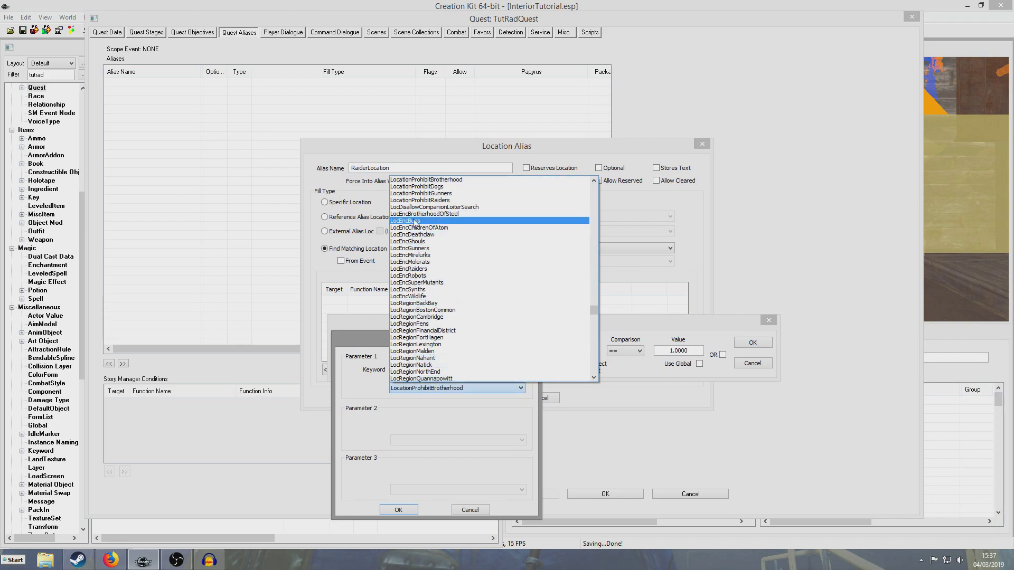
left_click(432, 269)
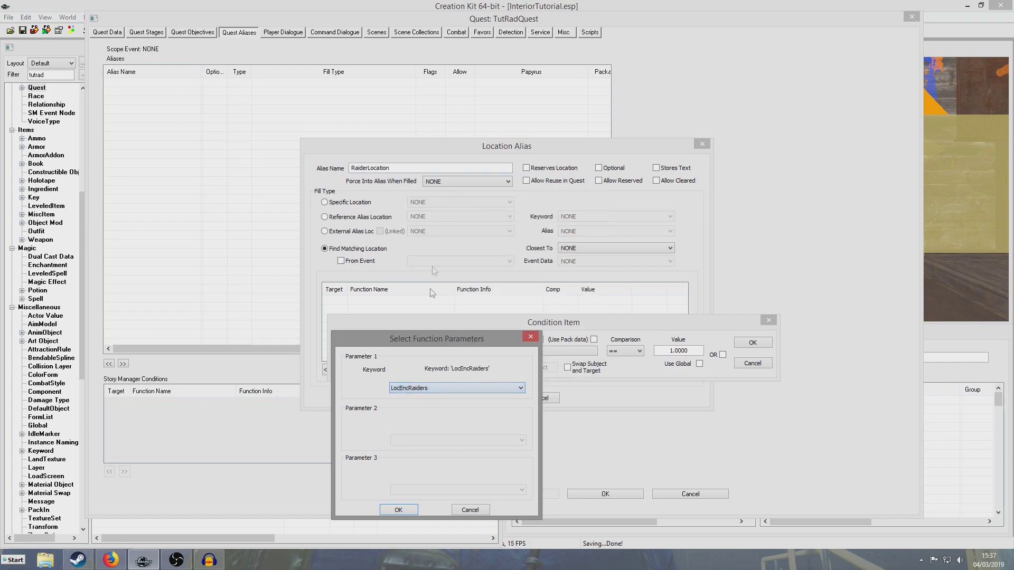
left_click(398, 509)
left_click(751, 343)
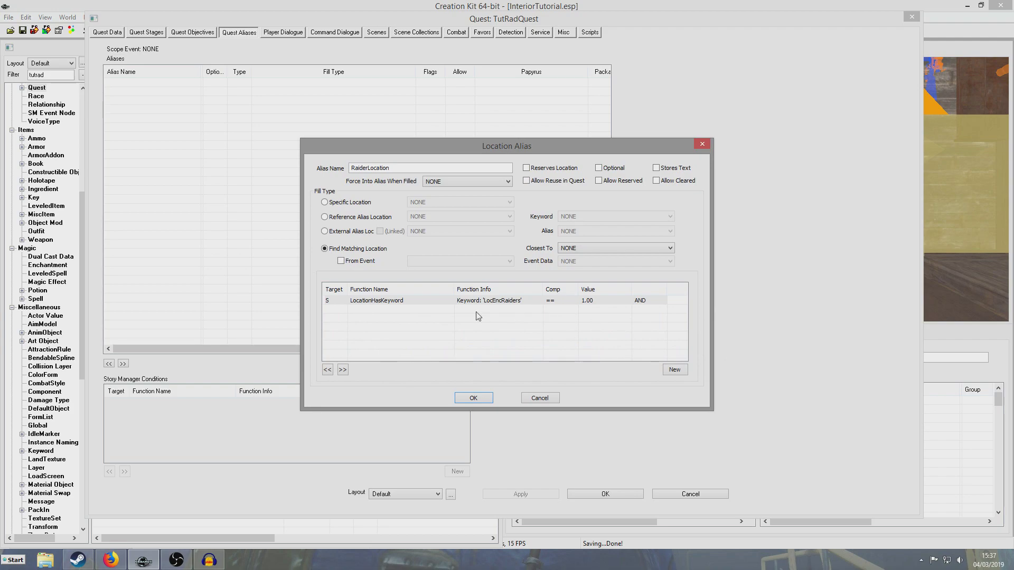
Start a second matching condition for RaiderLocation using the LocationHasRefType function
right_click(466, 330)
left_click(477, 338)
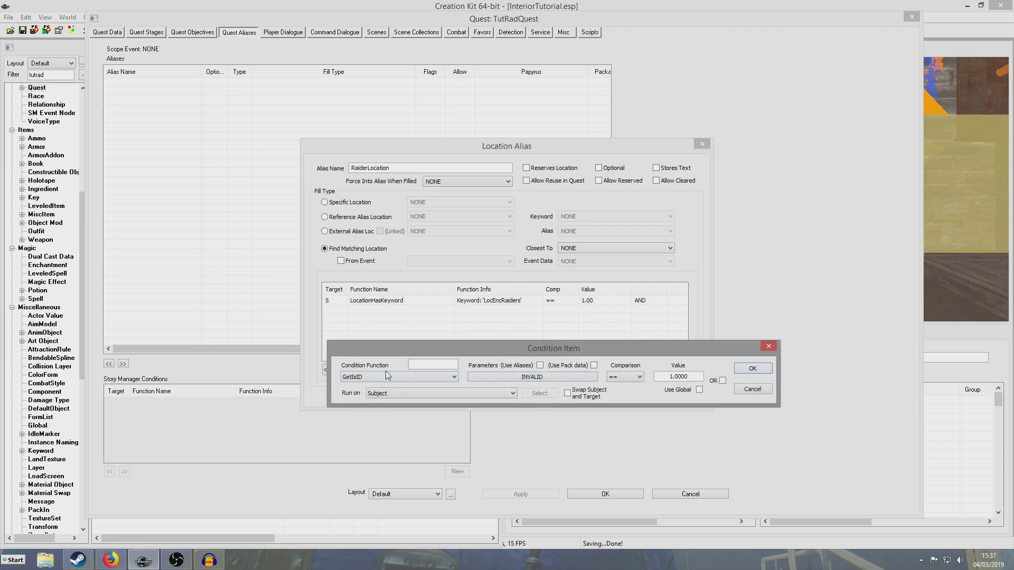
left_click(382, 378)
key("l")
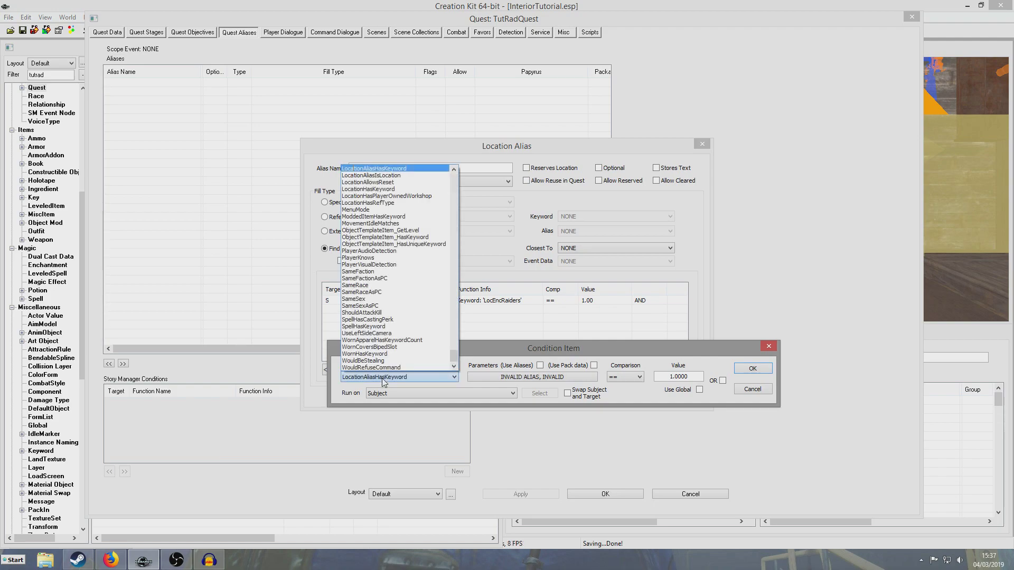
key("Down")
key("Down")
key("Down")
key("Down")
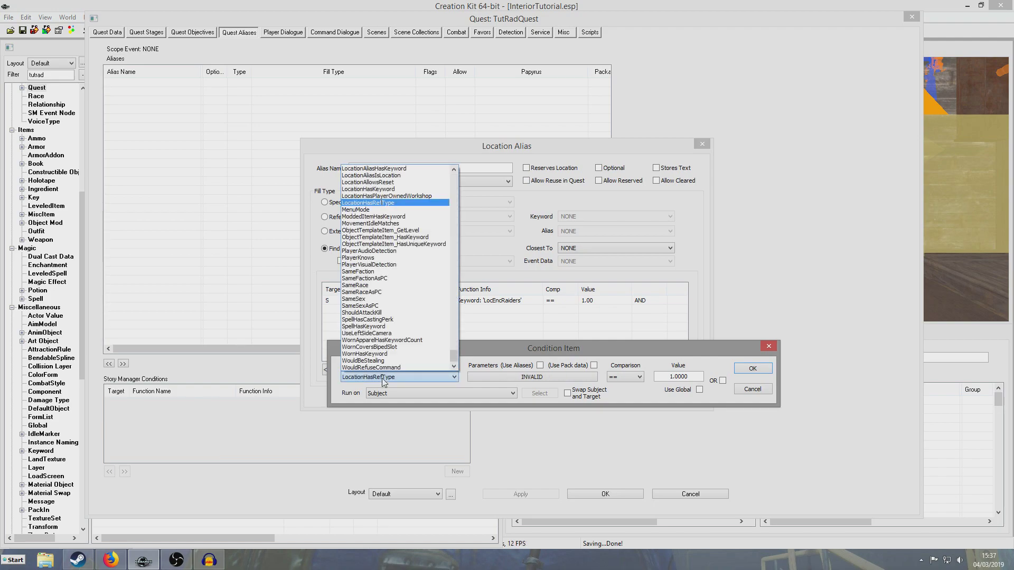
key("Return")
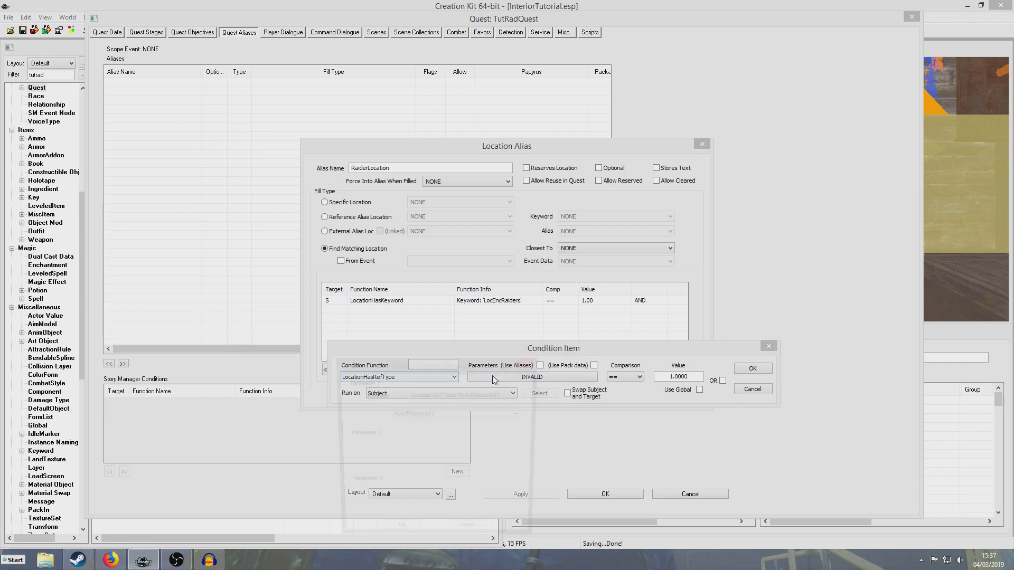
Set the LocationHasRefType condition's reference type to Boss and accept the condition
left_click(492, 375)
key("b")
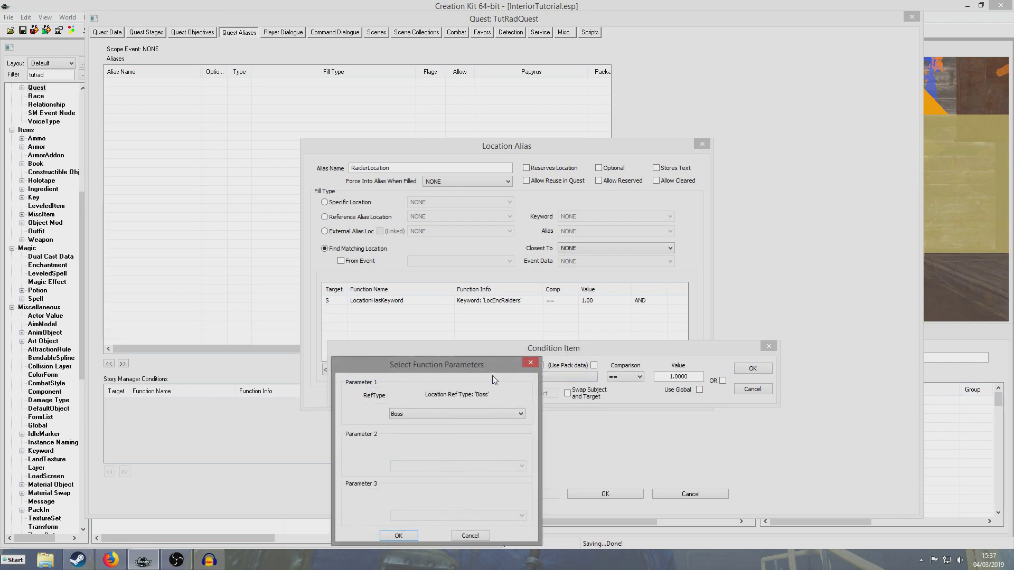
left_click(400, 536)
left_click(753, 368)
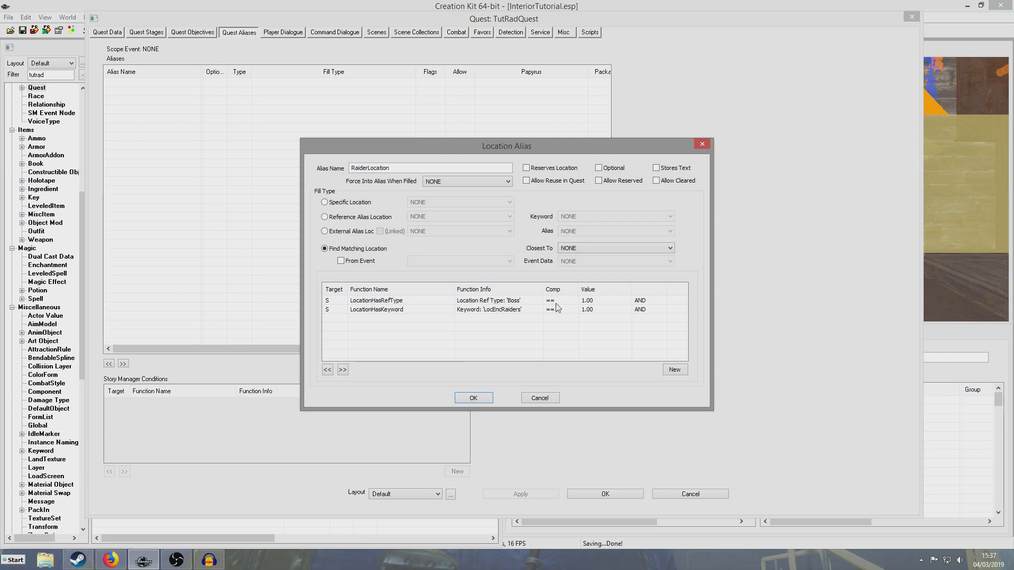
Accept the RaiderLocation alias, confirm the TutRadQuest changes and save the plugin
left_click(475, 400)
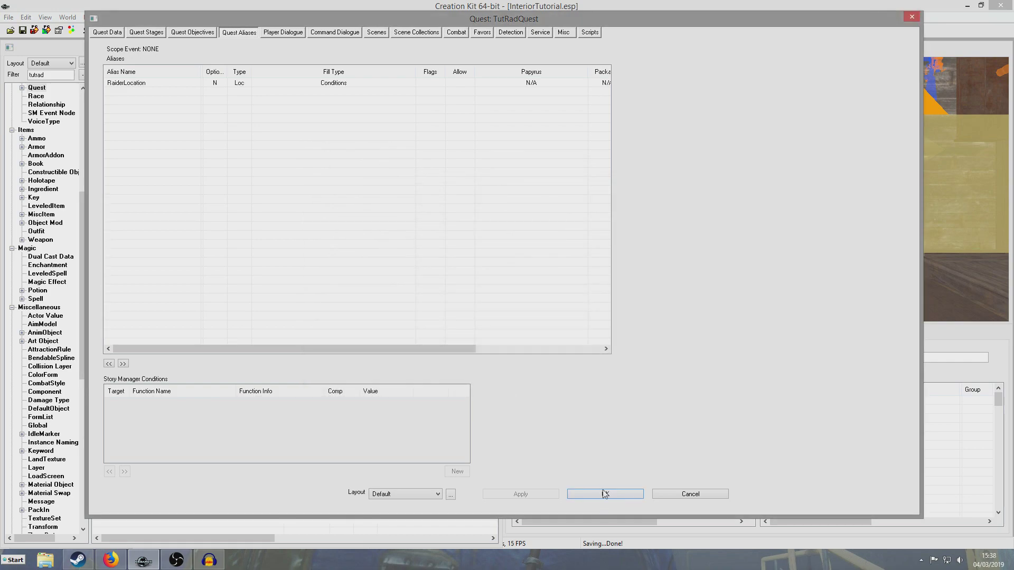
left_click(605, 494)
left_click(22, 29)
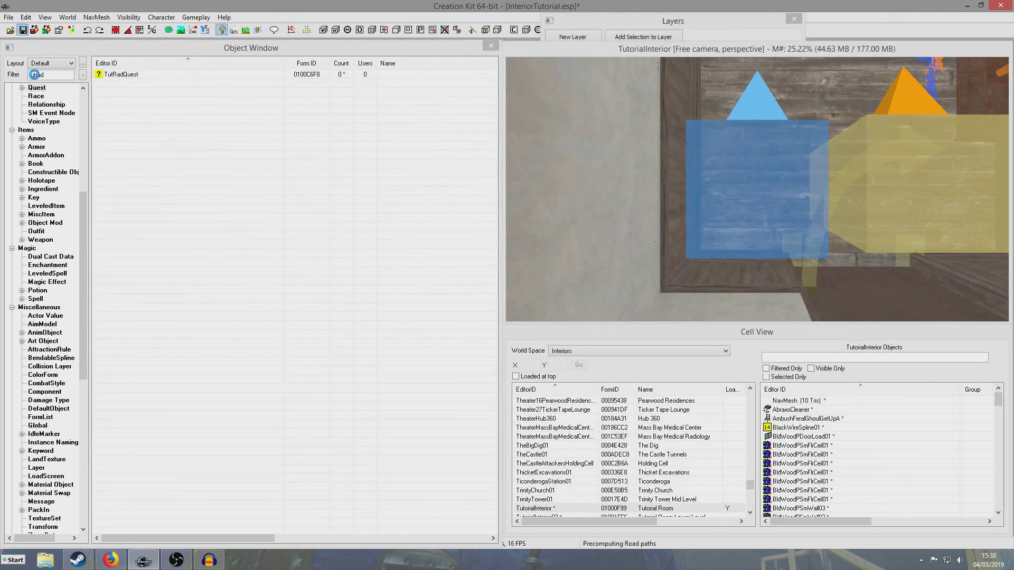
Filter the locations by "feder" and examine the keywords and location ref types of FederalRationStockpileLocation
left_click(53, 108)
type("loc")
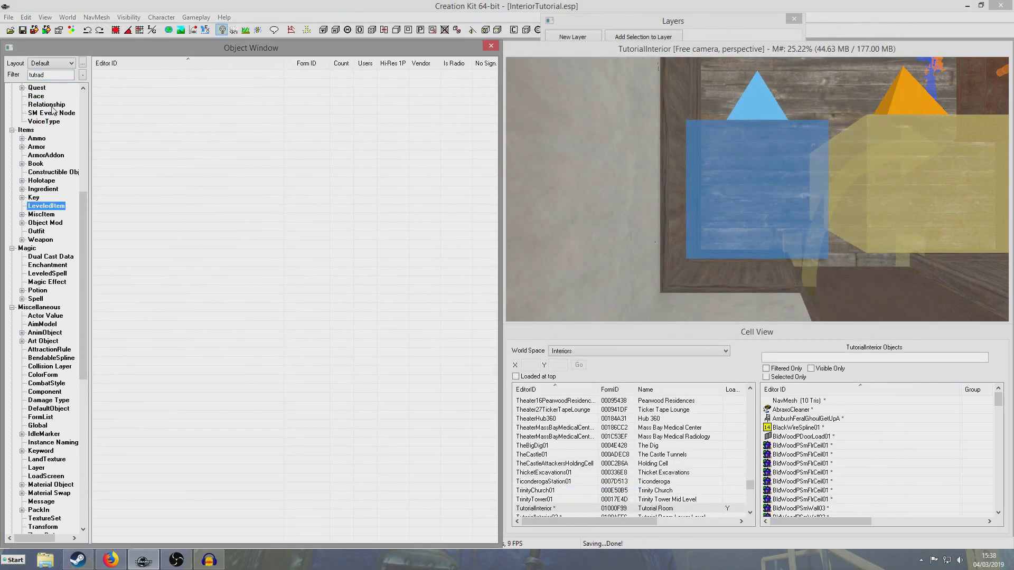
double_click(51, 75)
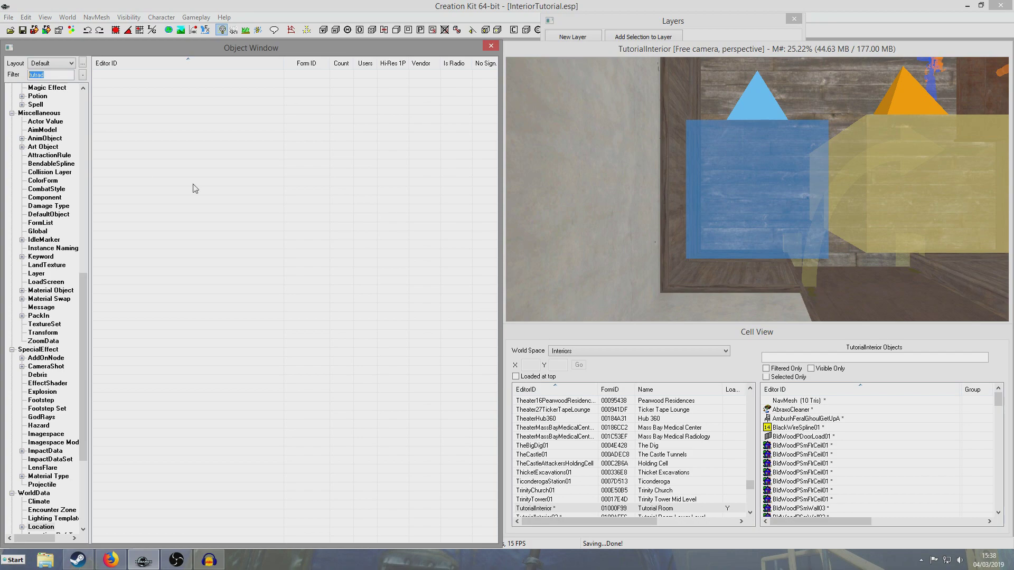
type("fer")
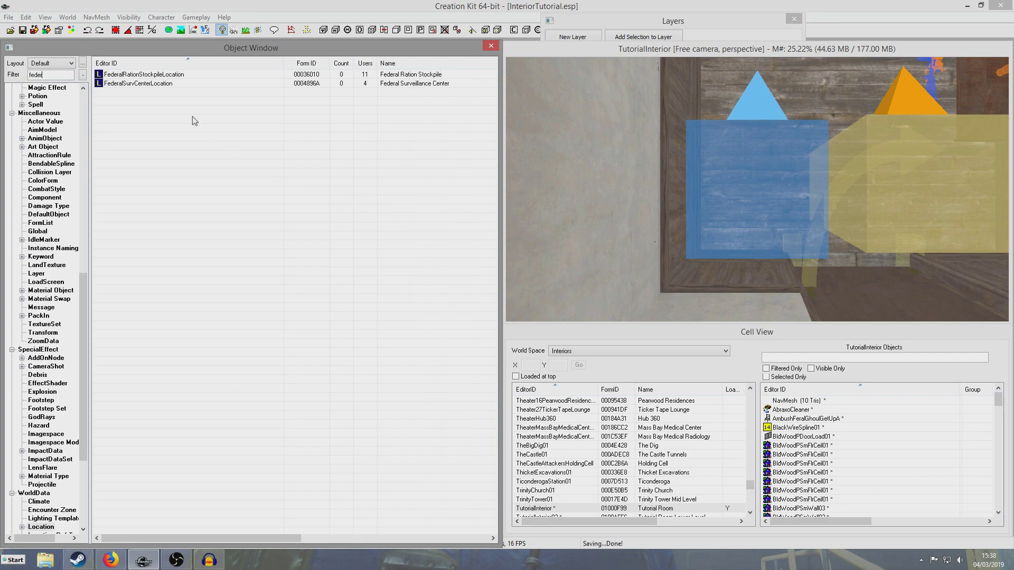
double_click(419, 75)
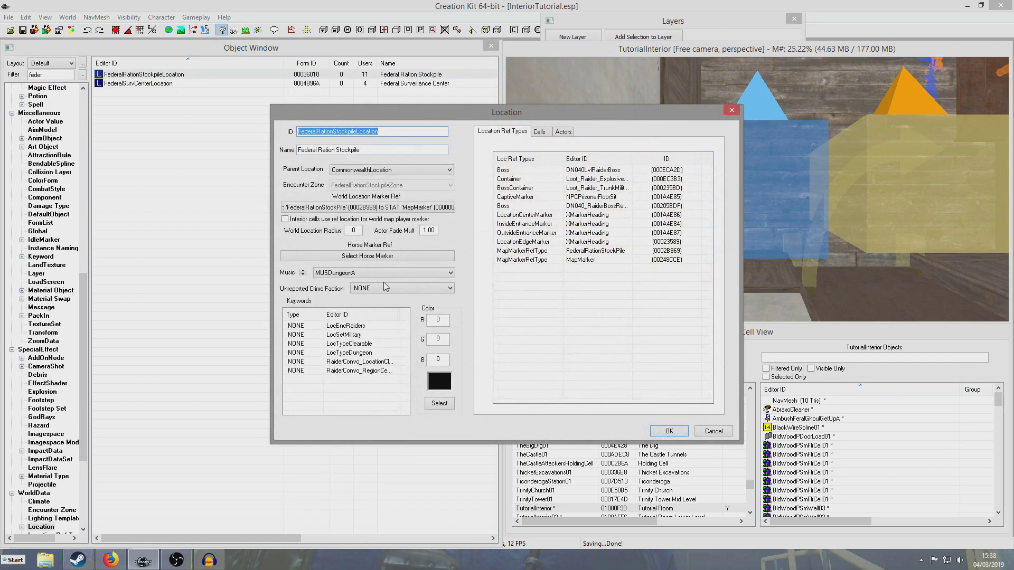
left_click(351, 336)
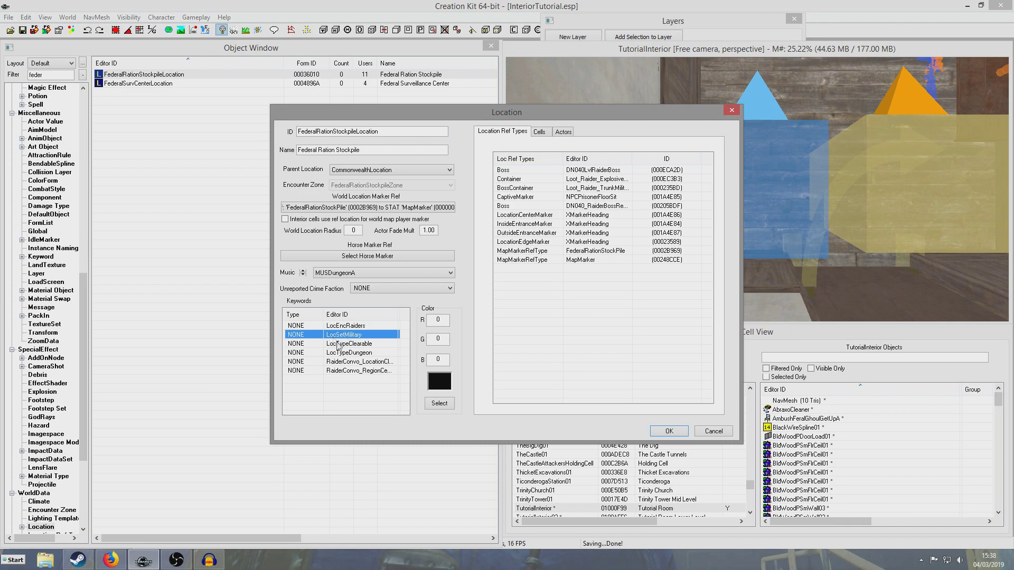
left_click(590, 173)
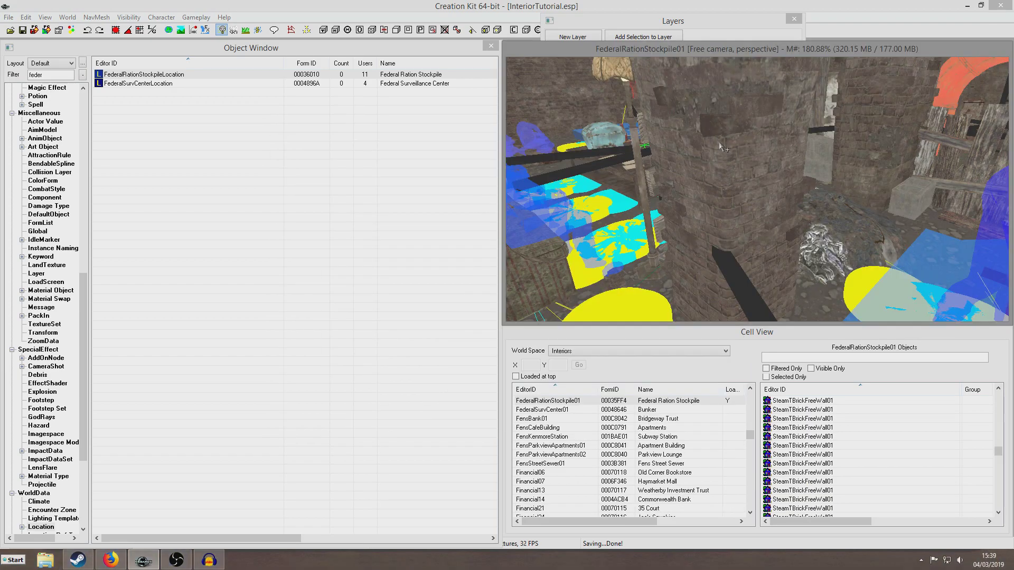
Inspect the DN040LvlRaiderBoss reference in the FederalRationStockpile01 cell for its location reference type, and close it without changes
scroll(818, 166, "up", 5)
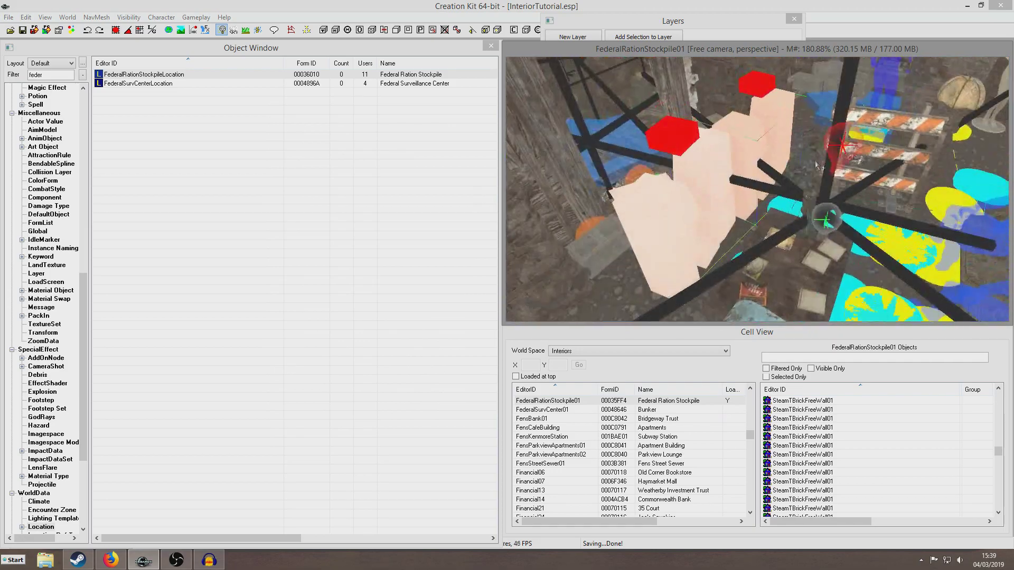
scroll(819, 166, "up", 8)
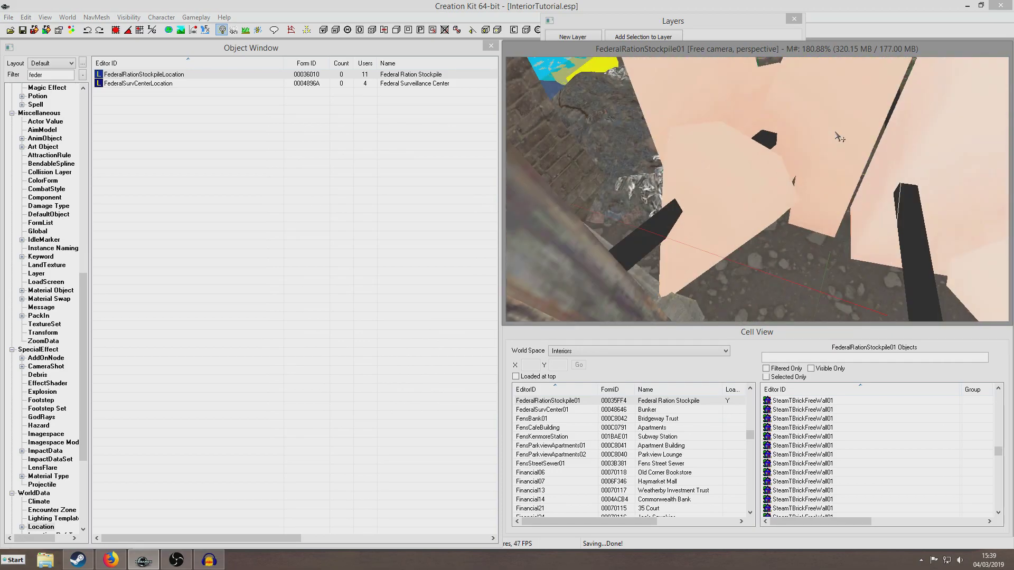
scroll(806, 169, "down", 8)
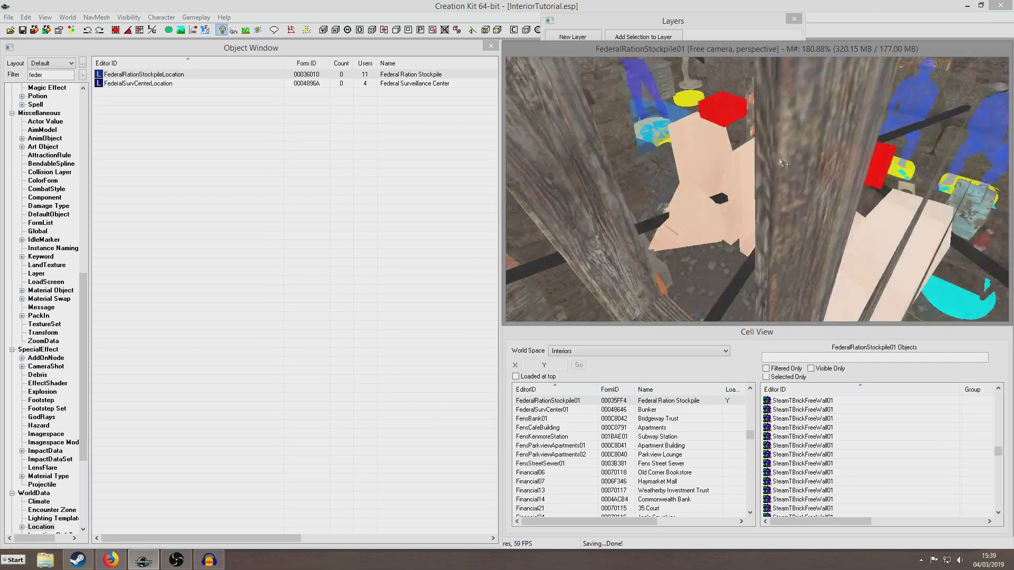
scroll(789, 165, "up", 8)
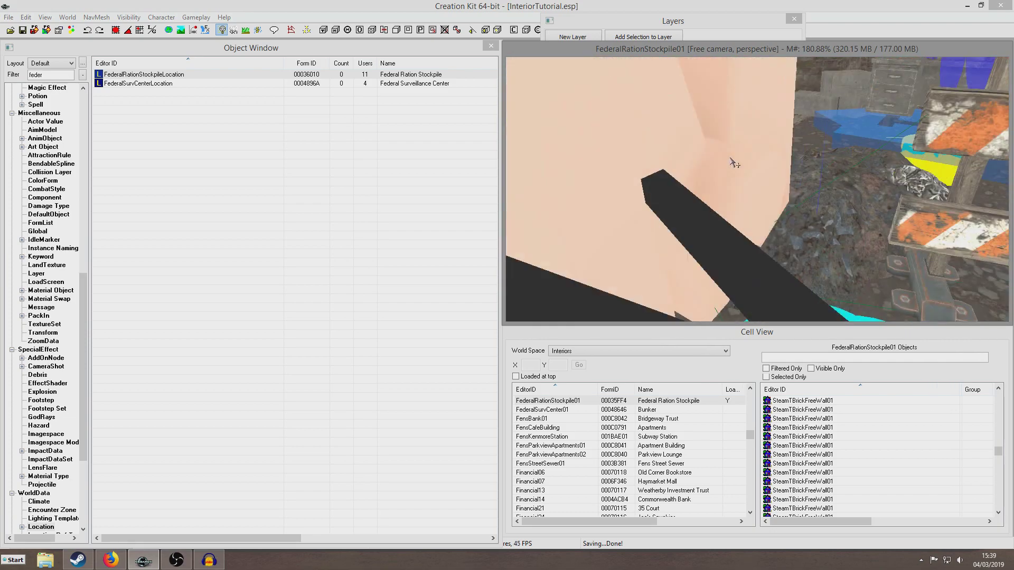
scroll(761, 153, "down", 3)
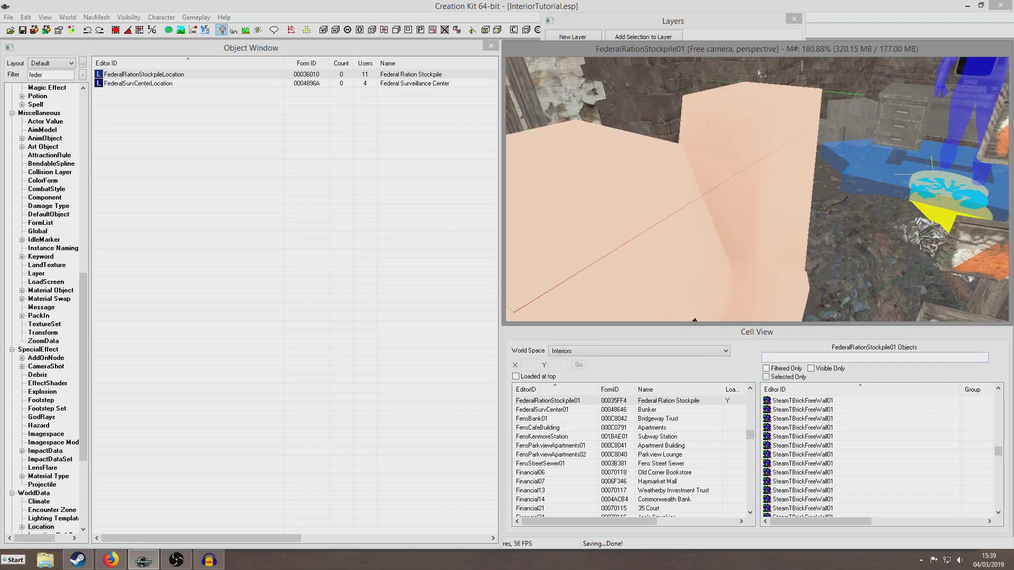
scroll(787, 178, "up", 3)
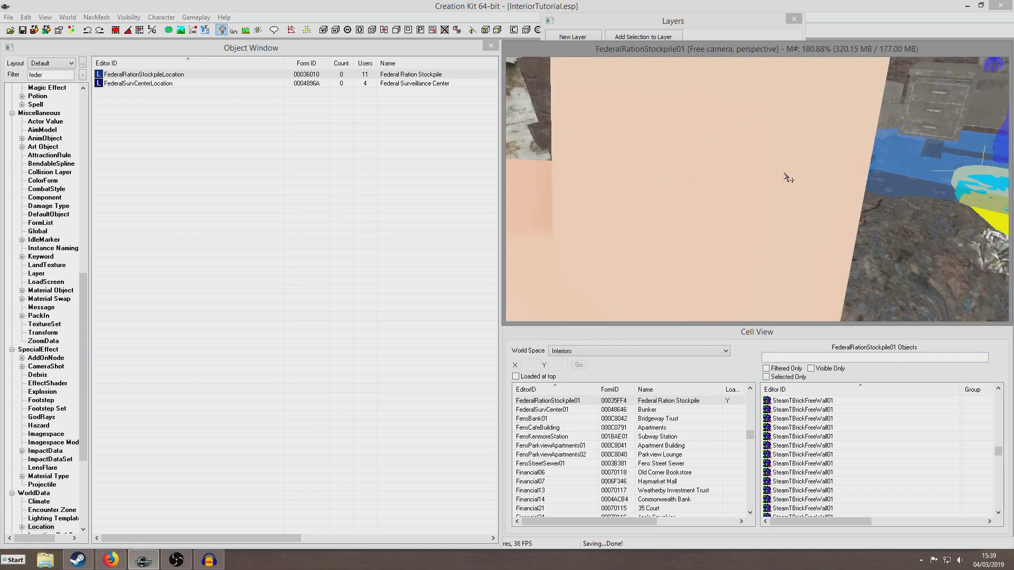
scroll(755, 256, "up", 2)
double_click(756, 253)
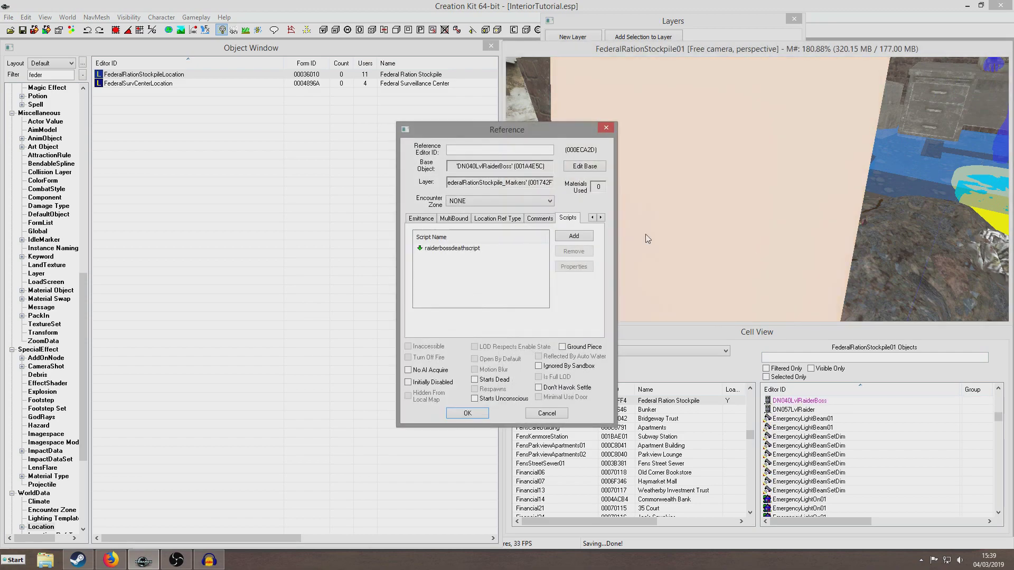
left_click(497, 218)
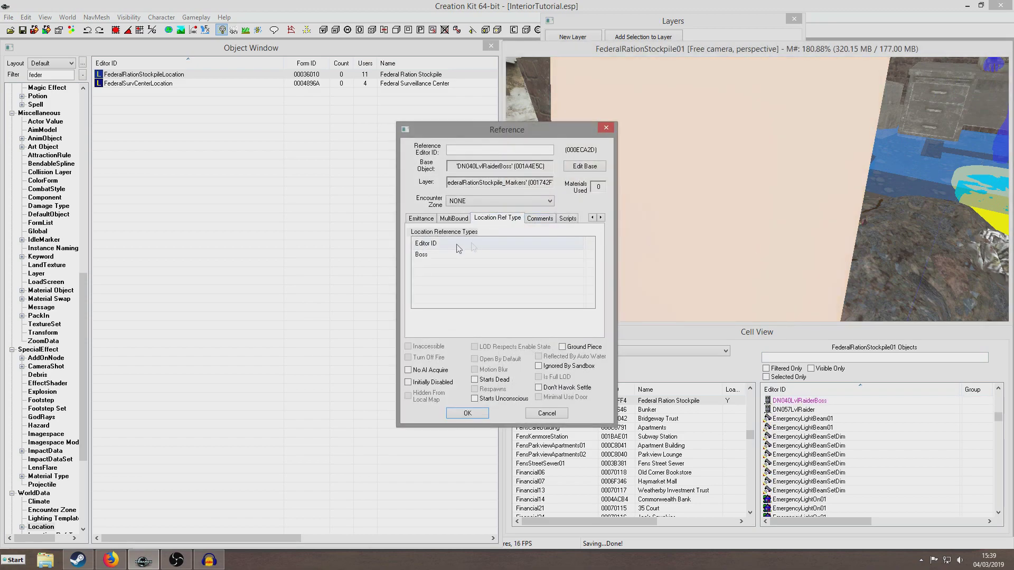
left_click(536, 415)
scroll(612, 123, "down", 5)
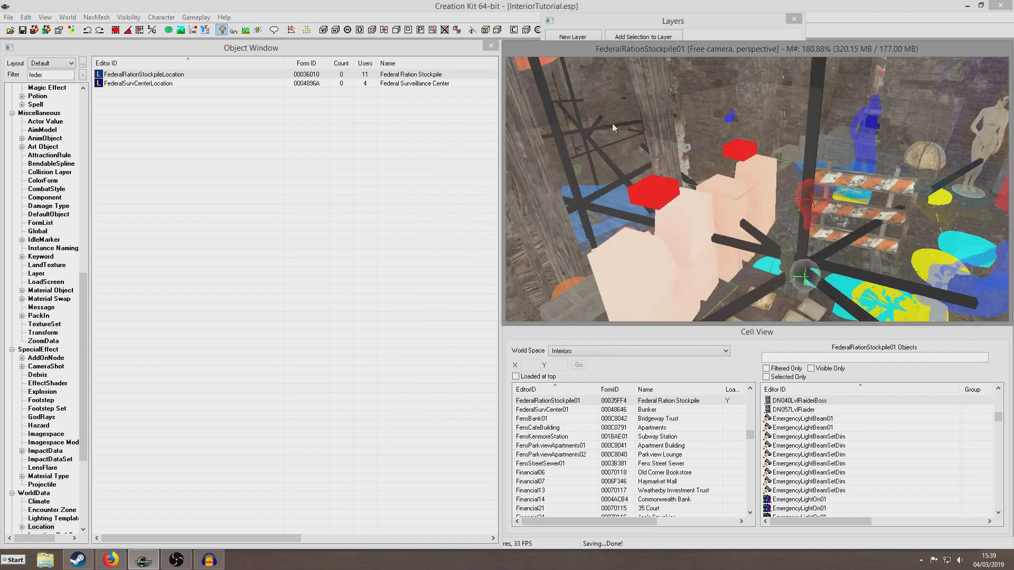
Filter the quests by "tutrad" and reopen TutRadQuest
left_click(43, 88)
scroll(42, 90, "up", 8)
double_click(35, 74)
key("BackSpace")
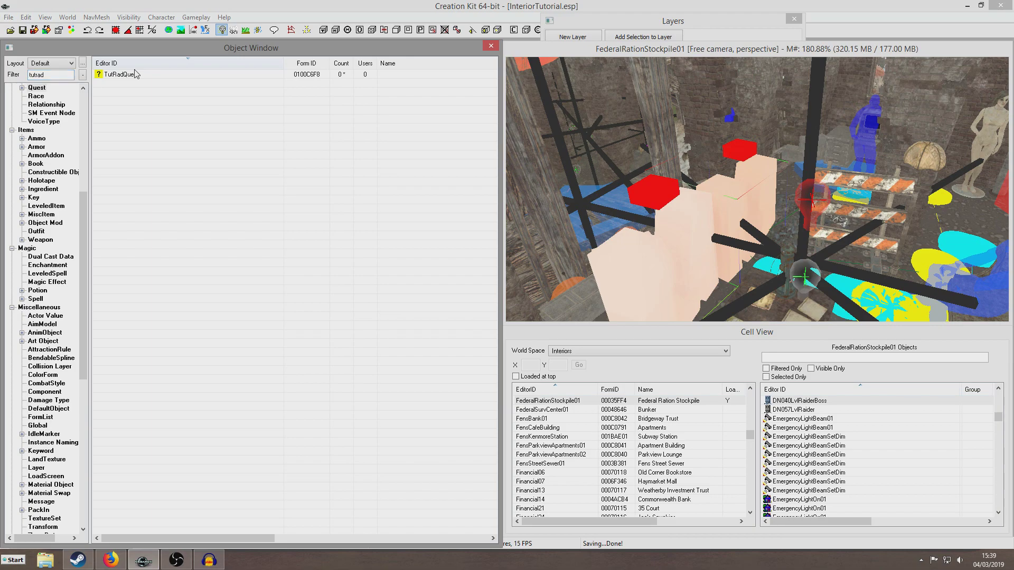
double_click(136, 73)
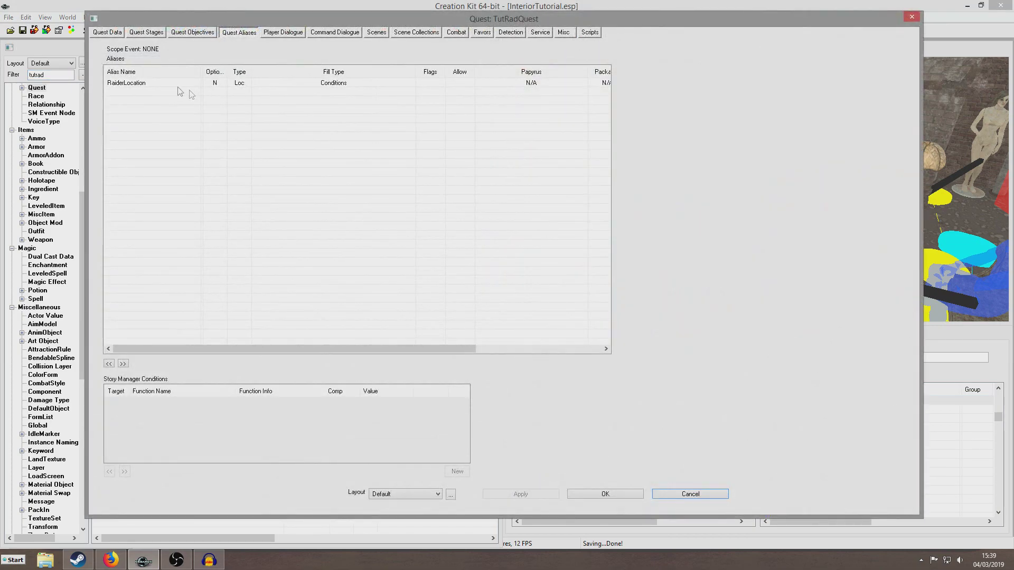
Review the match conditions of the RaiderLocation alias
left_click(148, 82)
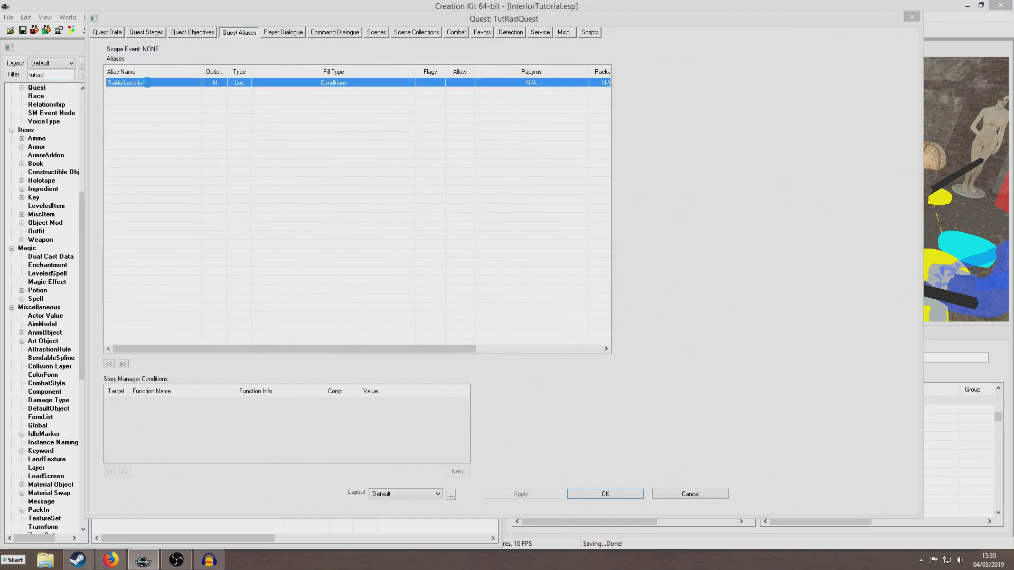
double_click(148, 83)
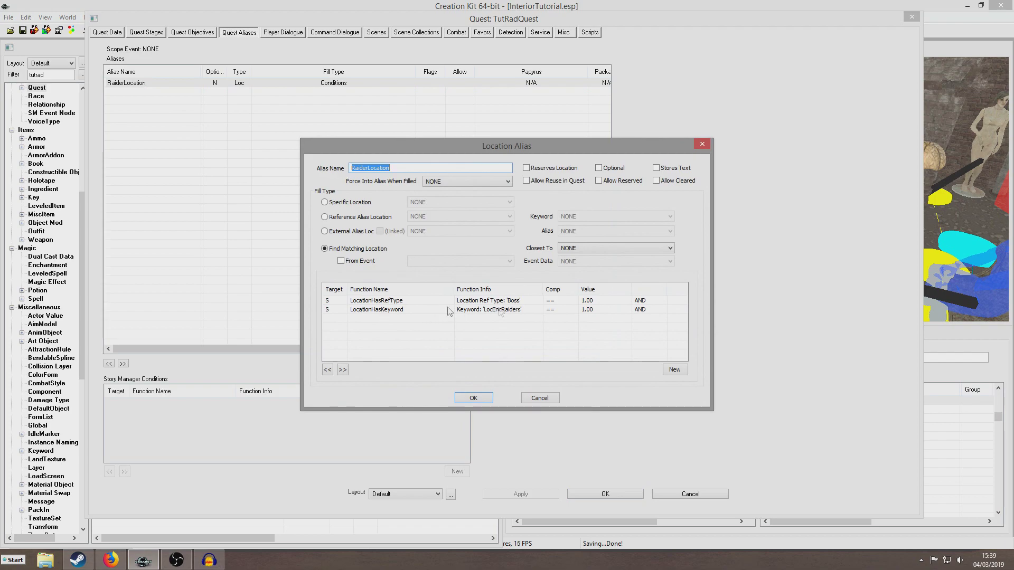
left_click(473, 397)
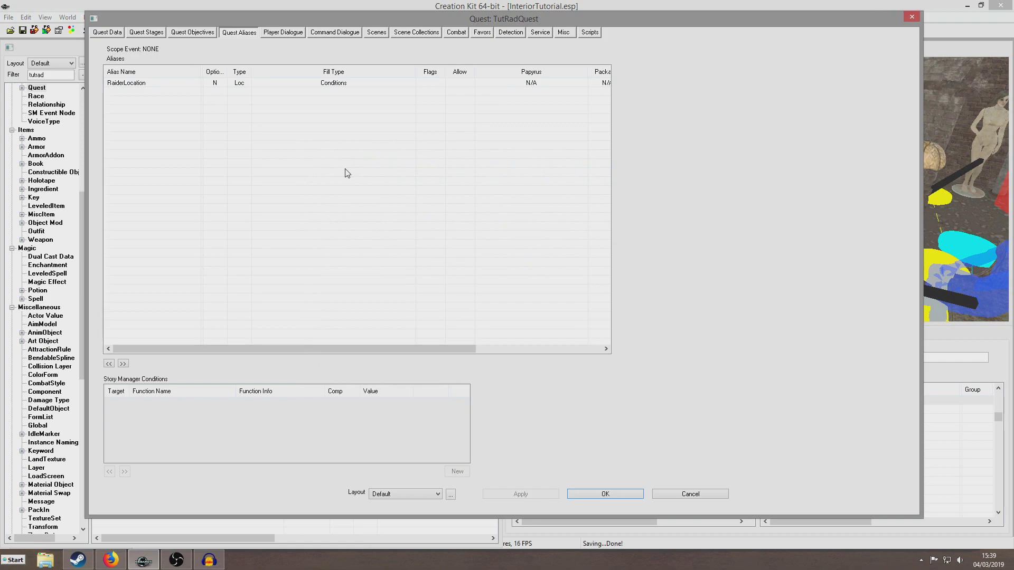
Create a reference alias named RaiderBoss, filled by Location Alias Reference from RaiderLocation
right_click(306, 115)
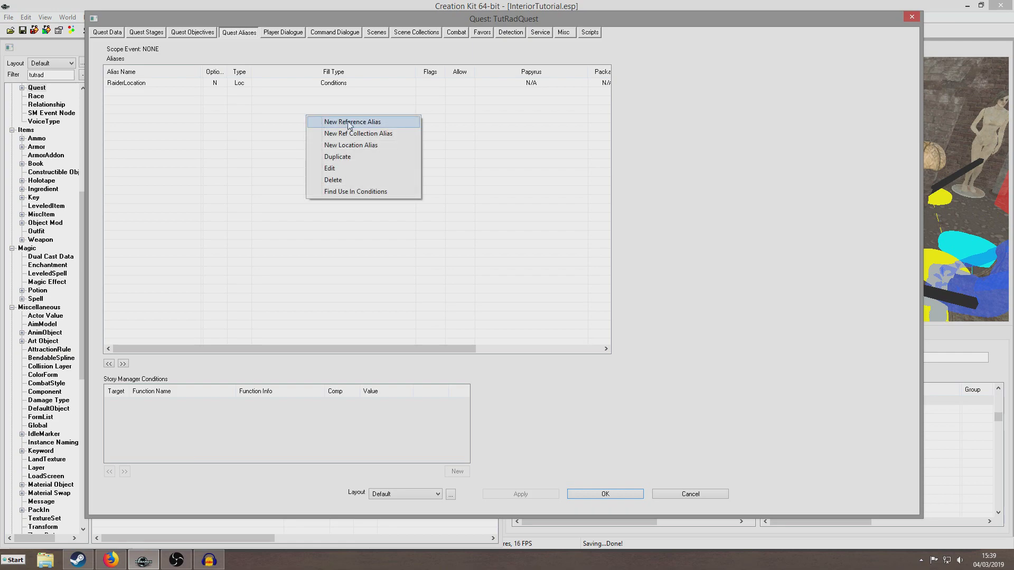
left_click(349, 123)
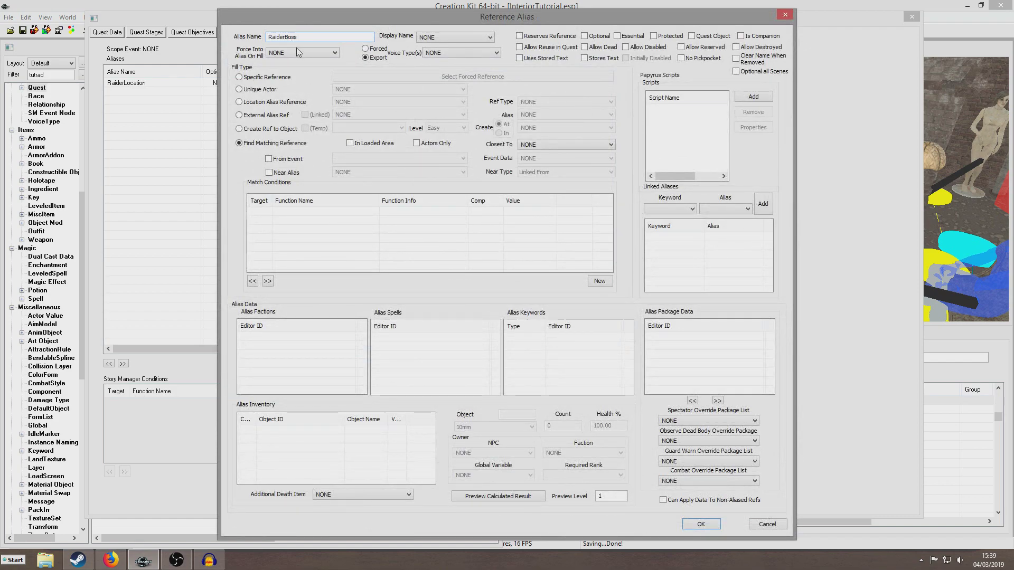
left_click(272, 103)
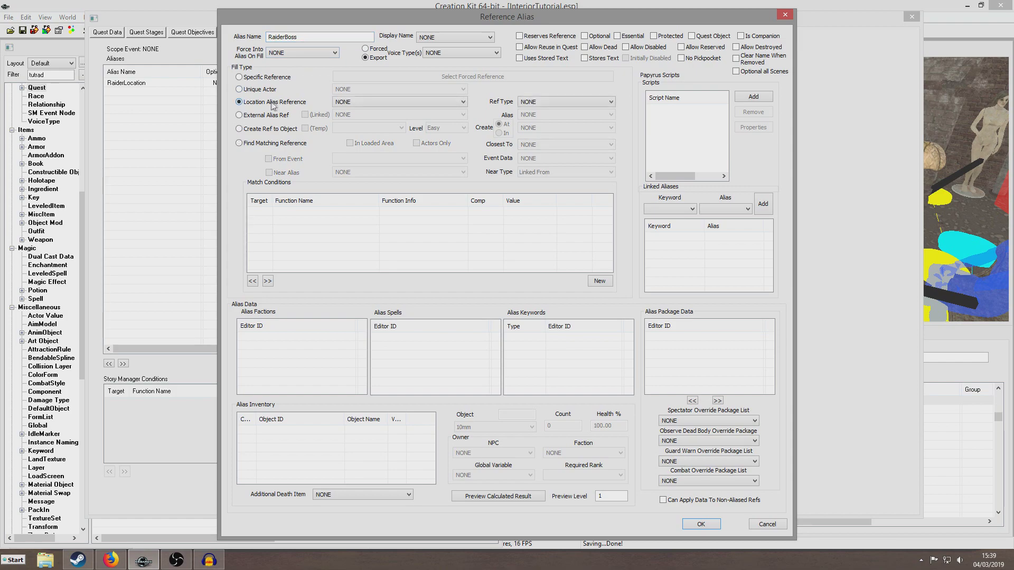
left_click(369, 103)
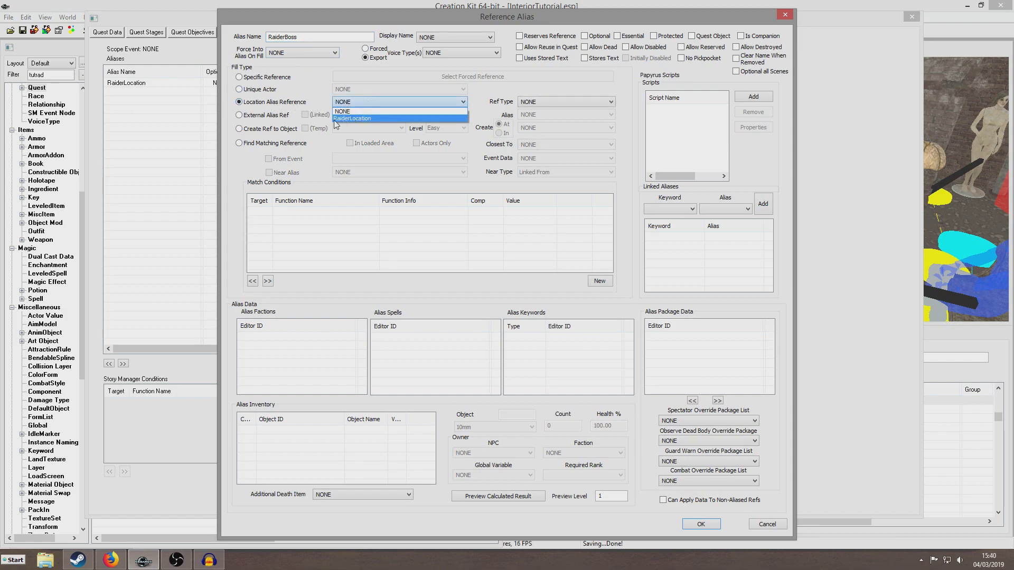
left_click(368, 119)
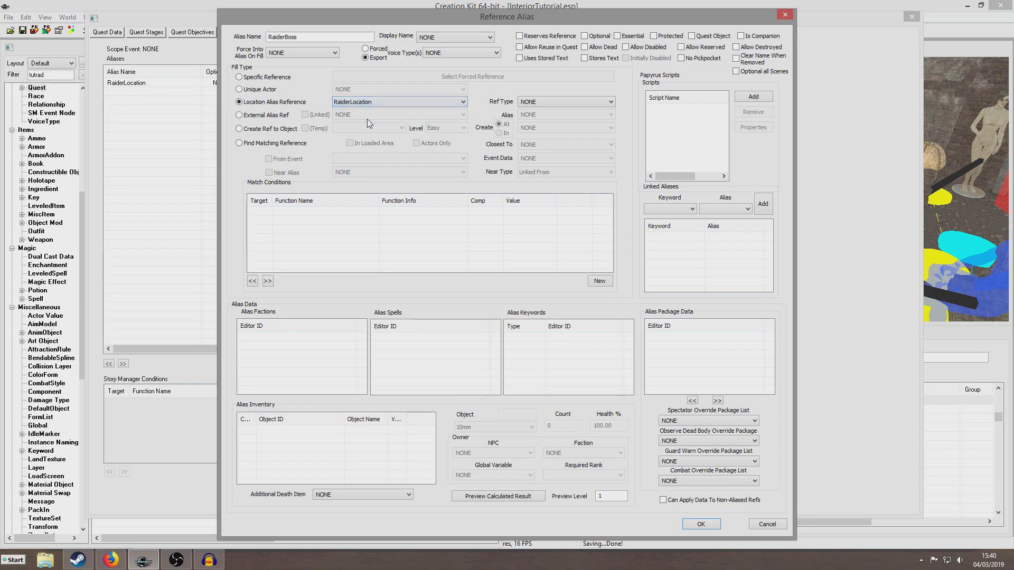
Set the RaiderBoss alias's ref type to Boss and accept the alias
left_click(532, 105)
type("boss")
key("Return")
left_click(552, 101)
left_click(543, 111)
left_click(700, 524)
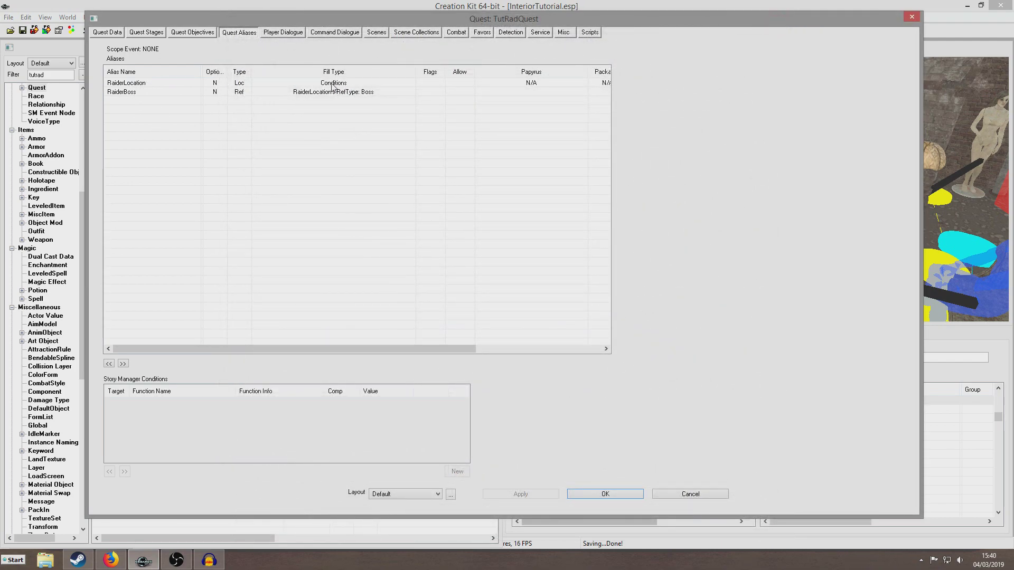
Save the quest changes and the plugin, and reopen TutRadQuest to check the RaiderBoss alias's fill settings
left_click(616, 492)
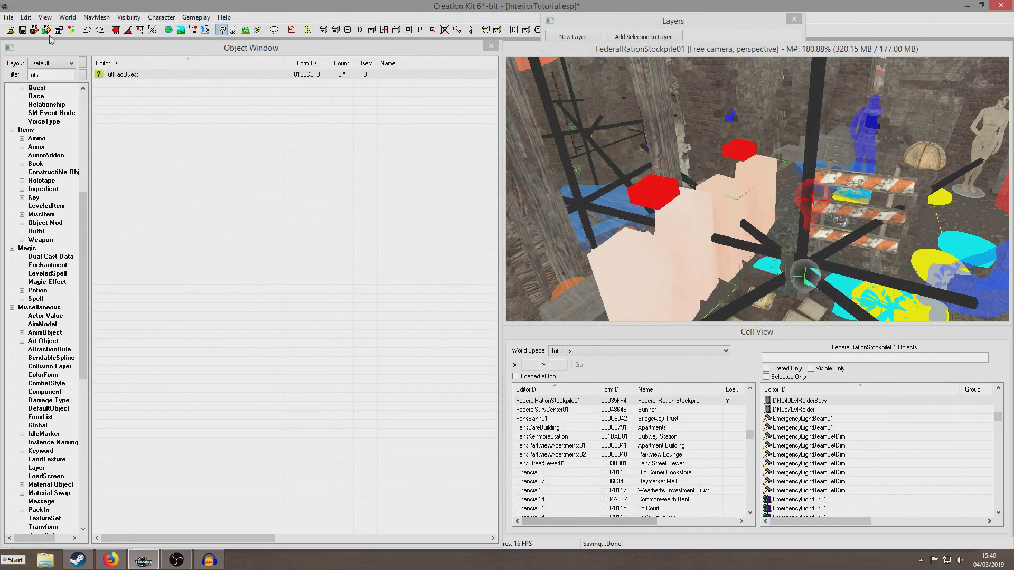
left_click(22, 30)
double_click(136, 75)
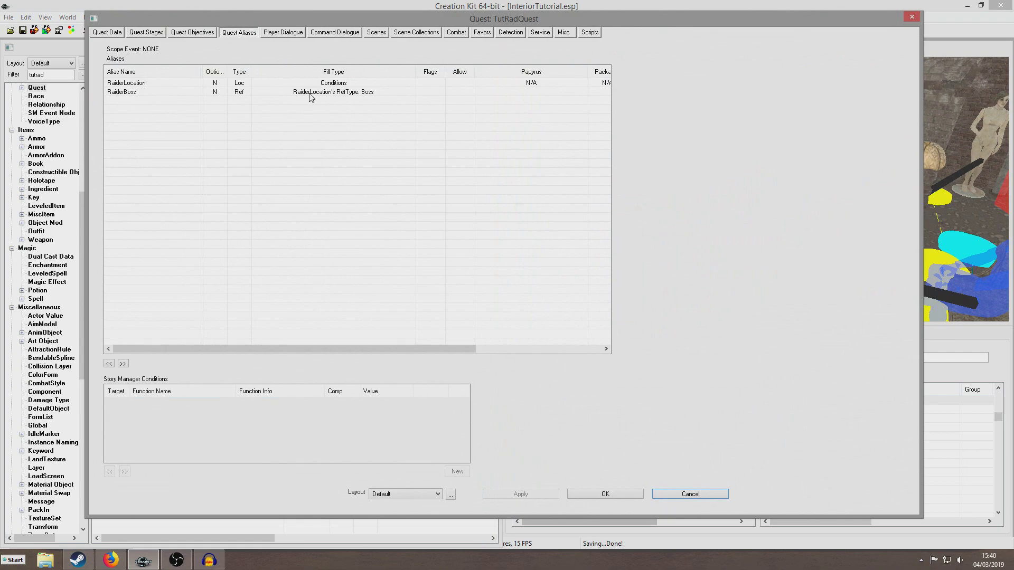
double_click(308, 92)
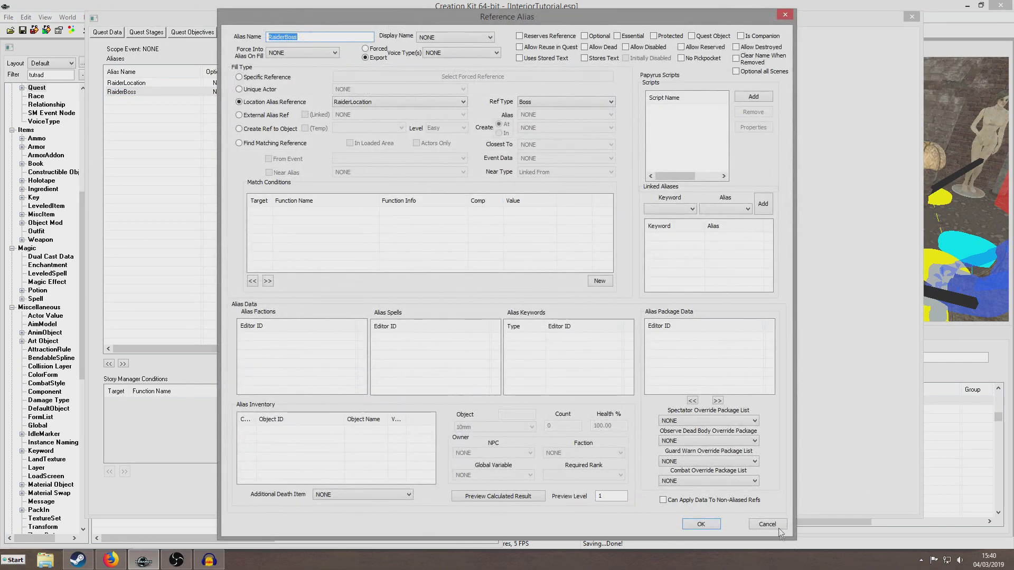
left_click(761, 516)
Add a quest stage with index 5 to TutRadQuest
left_click(146, 32)
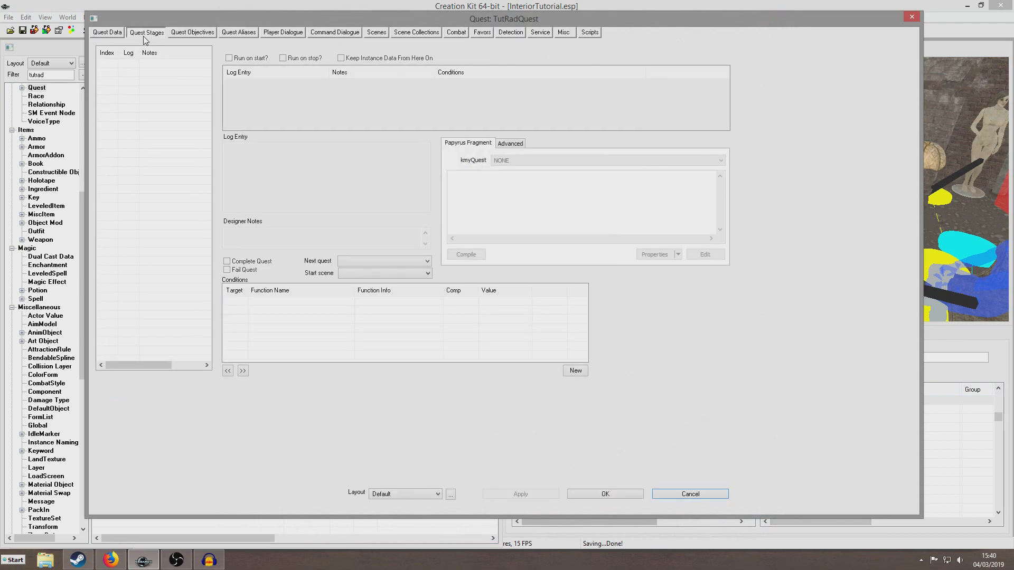
right_click(152, 67)
left_click(168, 75)
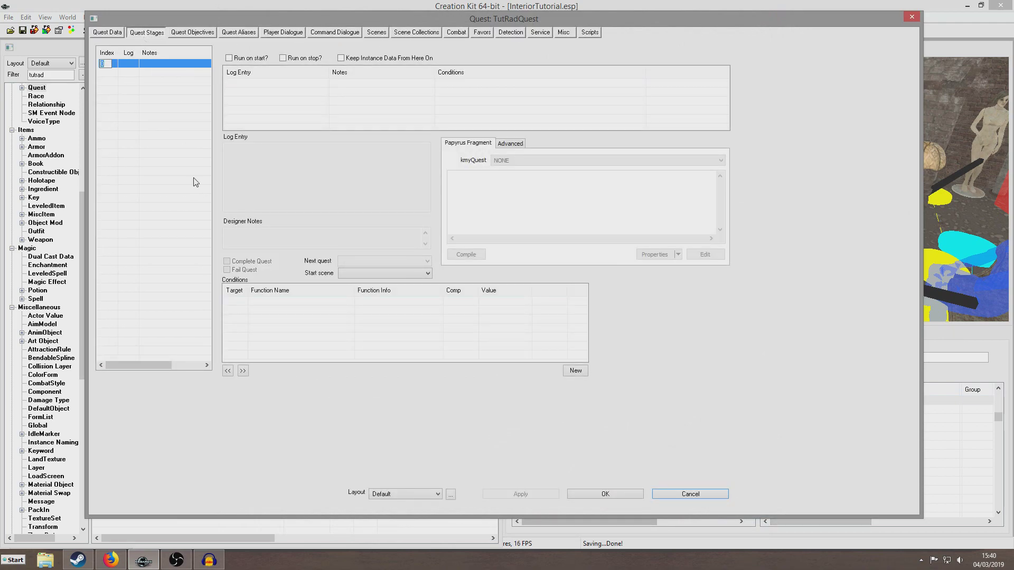
type("5")
Give stage 5 an empty log entry with the Papyrus fragment SetObjectiveDisplayed(5) and compile it
right_click(263, 104)
left_click(299, 109)
left_click(476, 192)
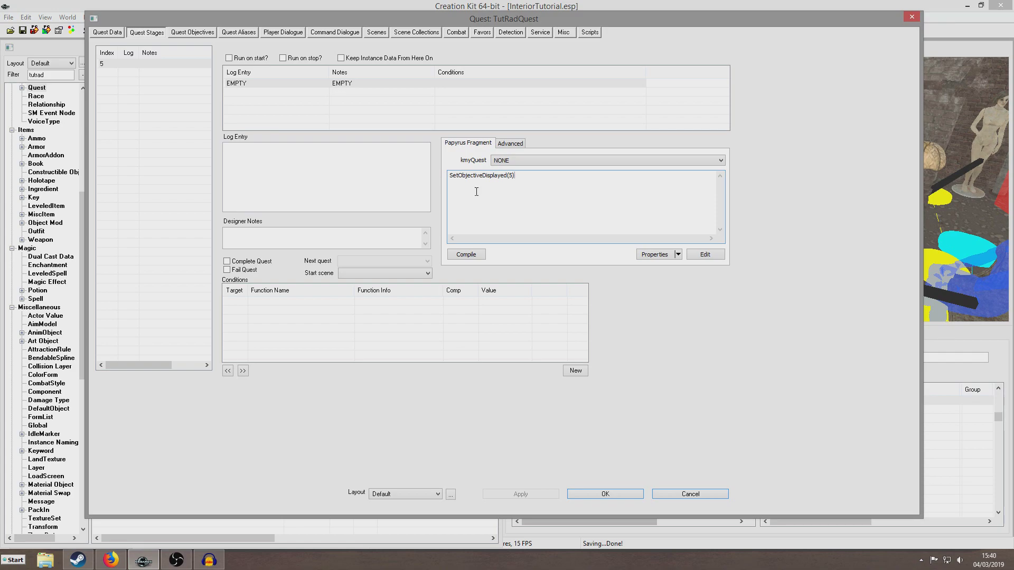
left_click(477, 255)
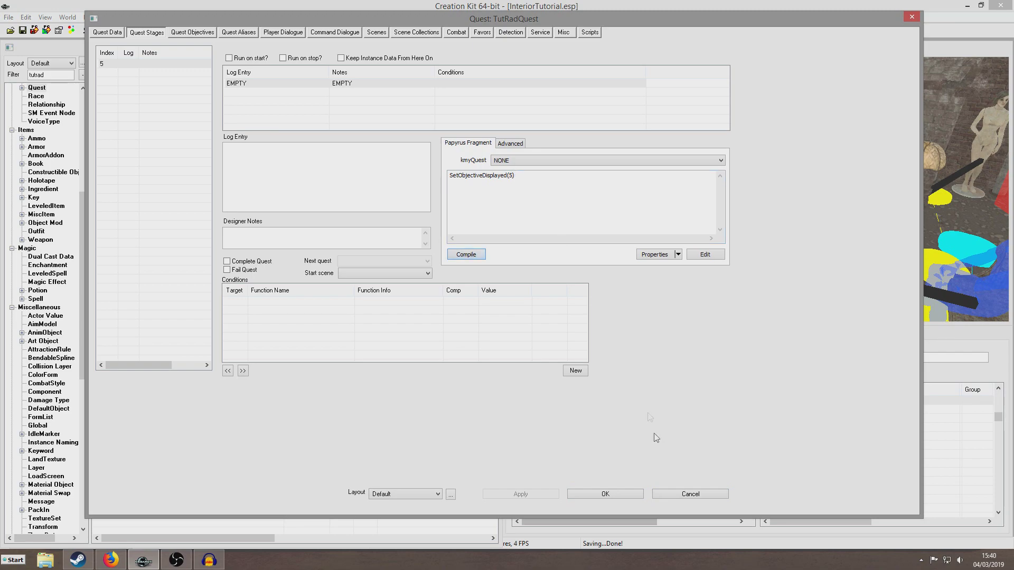
Accept the quest changes, save the plugin and reopen TutRadQuest
left_click(620, 491)
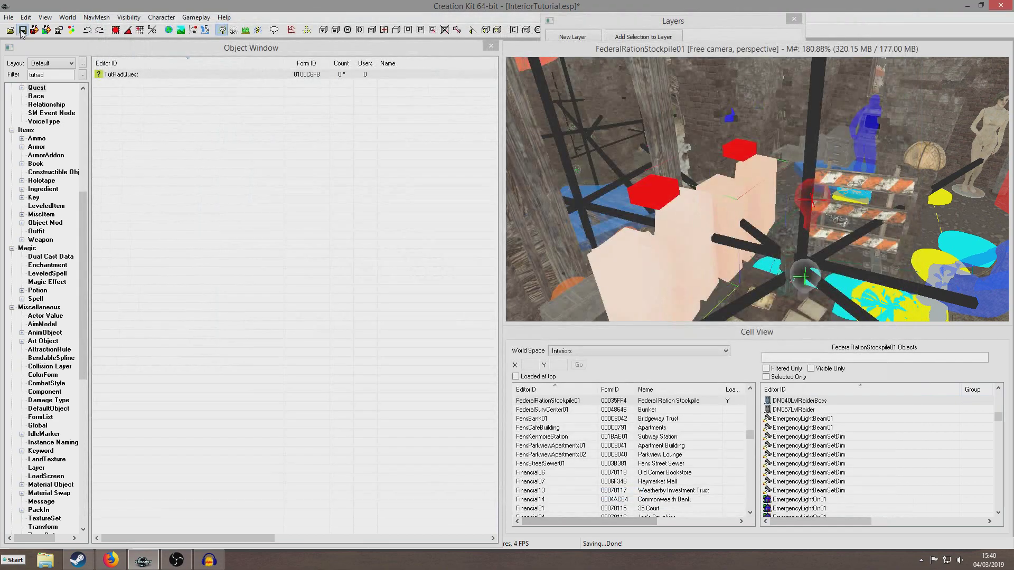
left_click(22, 31)
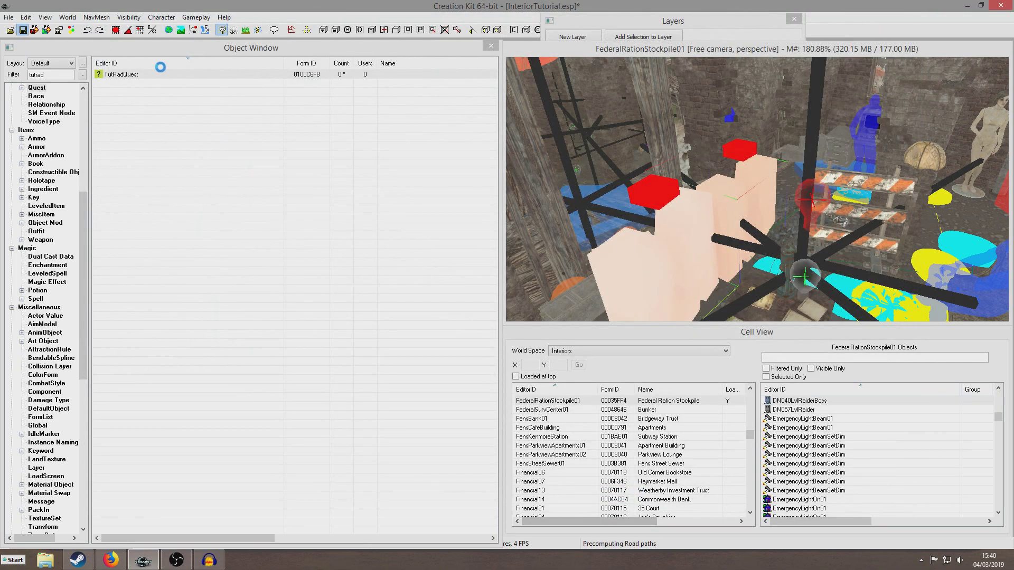
double_click(149, 75)
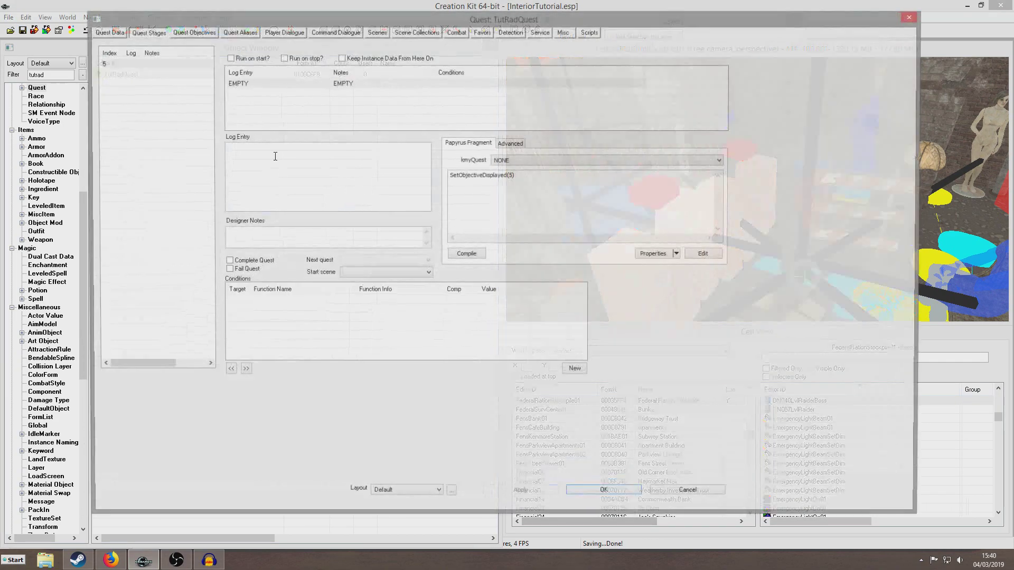
Add a quest objective with index 5 to TutRadQuest
left_click(192, 32)
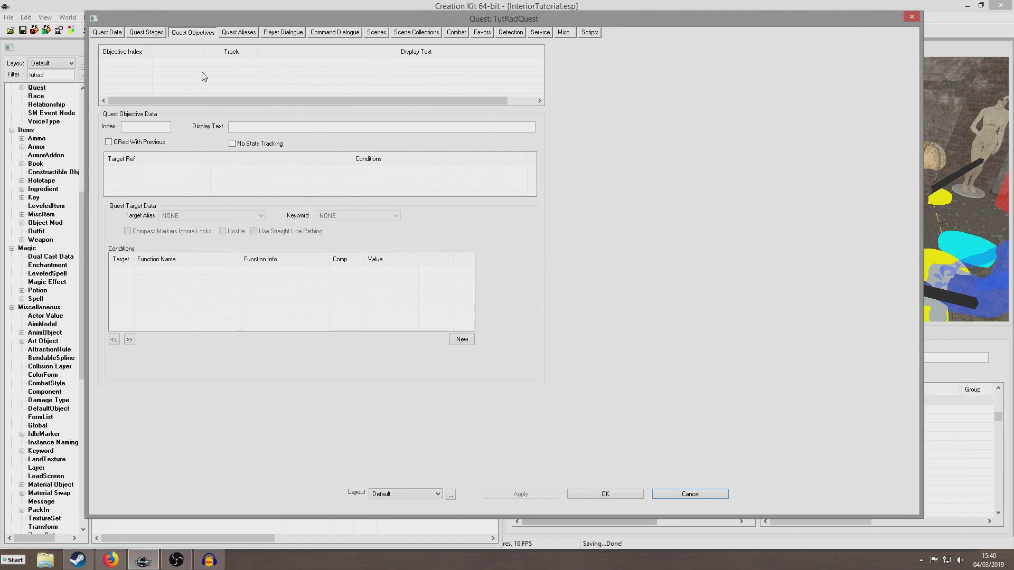
right_click(176, 74)
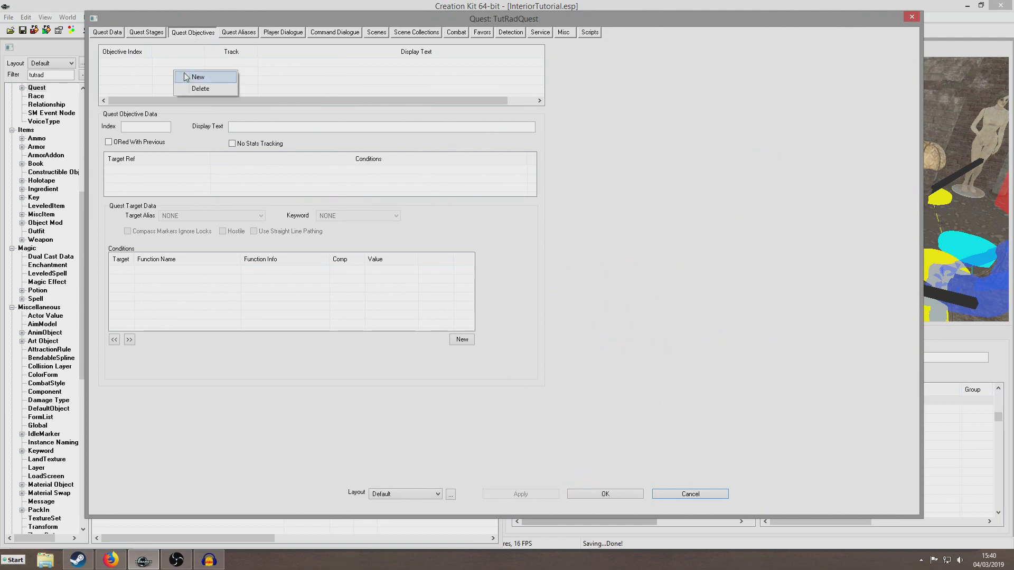
left_click(186, 77)
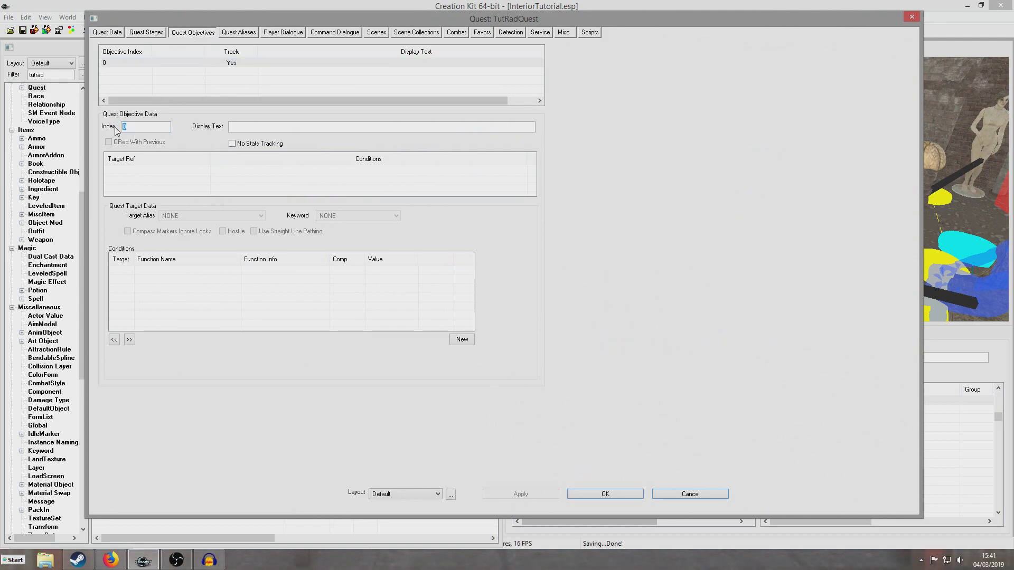
left_click(152, 63)
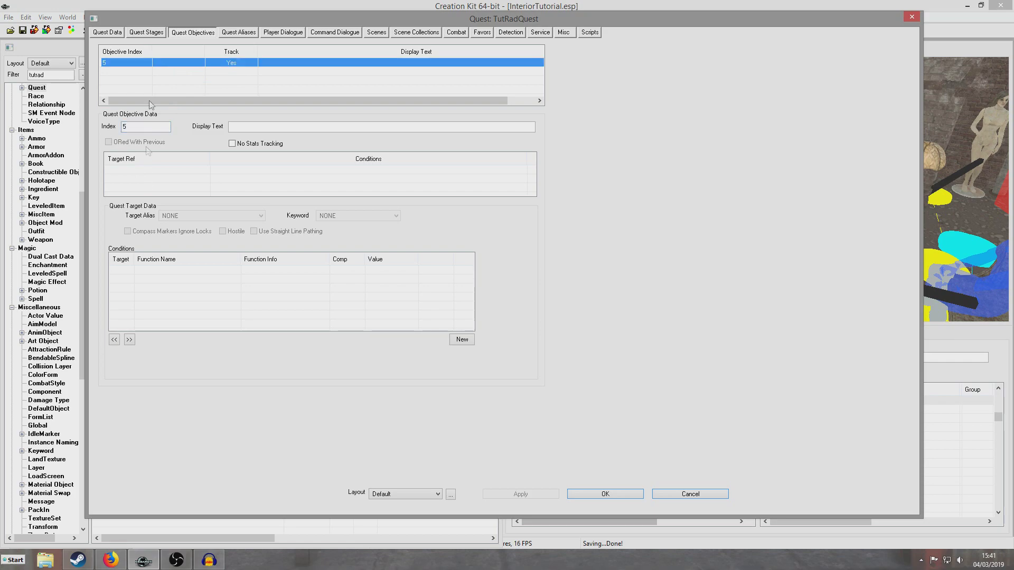
Set objective 5's display text to "Kill <alias=RaiderBoss> in <alias=RaiderLocation>", checking the alias names in the quest's alias list
left_click(275, 127)
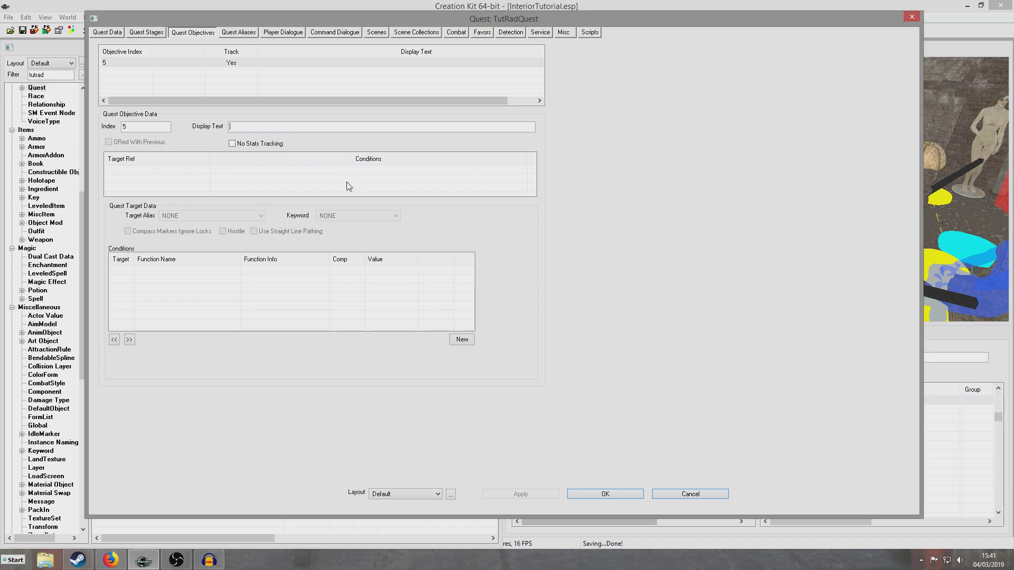
left_click(302, 126)
left_click(247, 32)
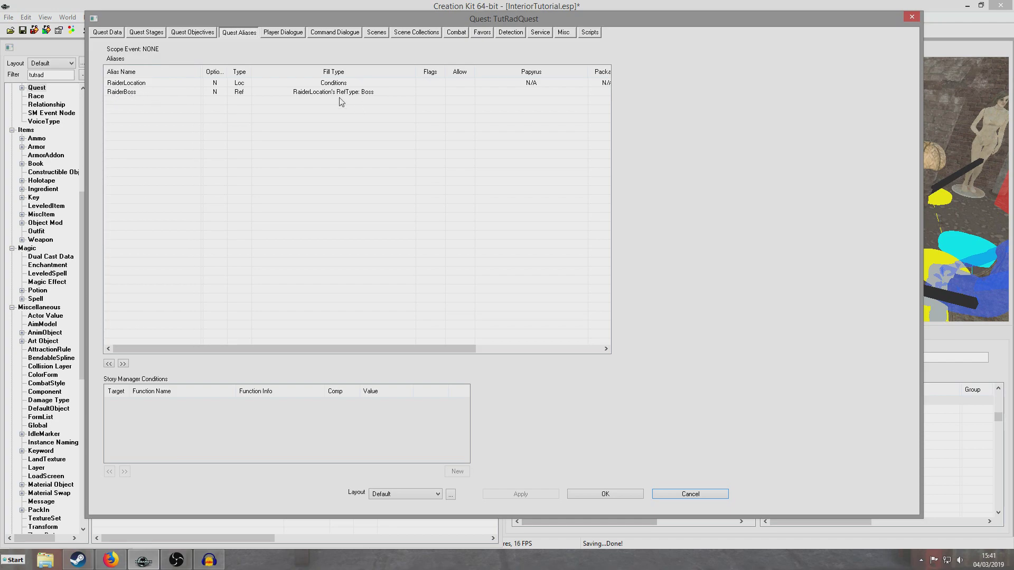
left_click(190, 33)
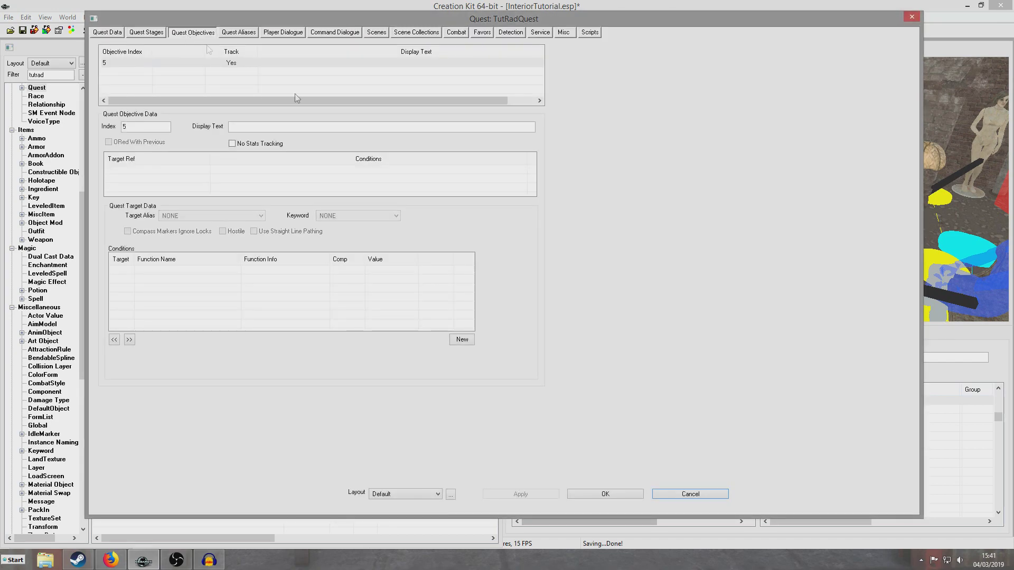
left_click(296, 127)
type("in <alias=")
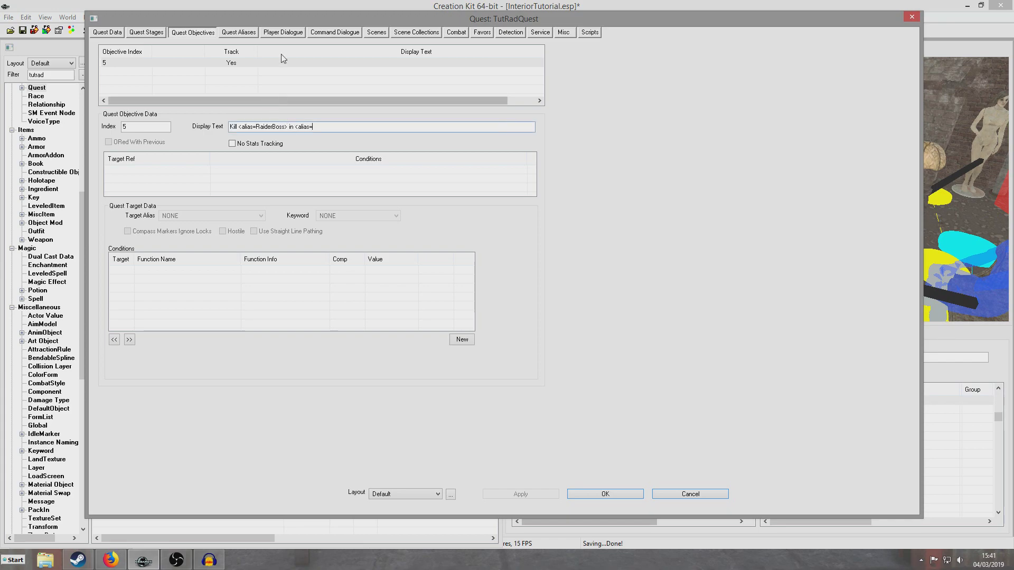
key("ctrl+Tab")
left_click(182, 33)
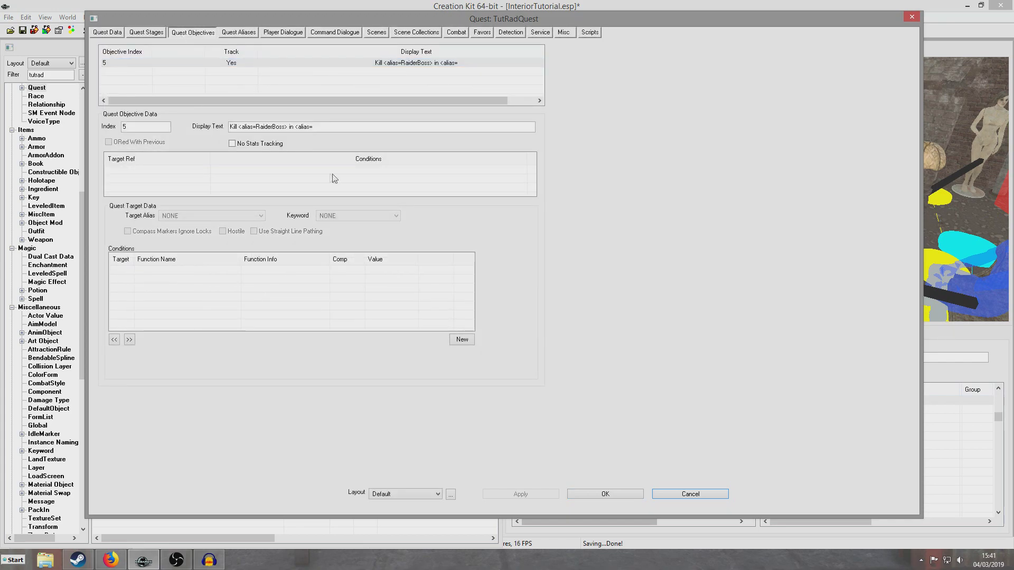
left_click(321, 126)
type("RaiderLocation>")
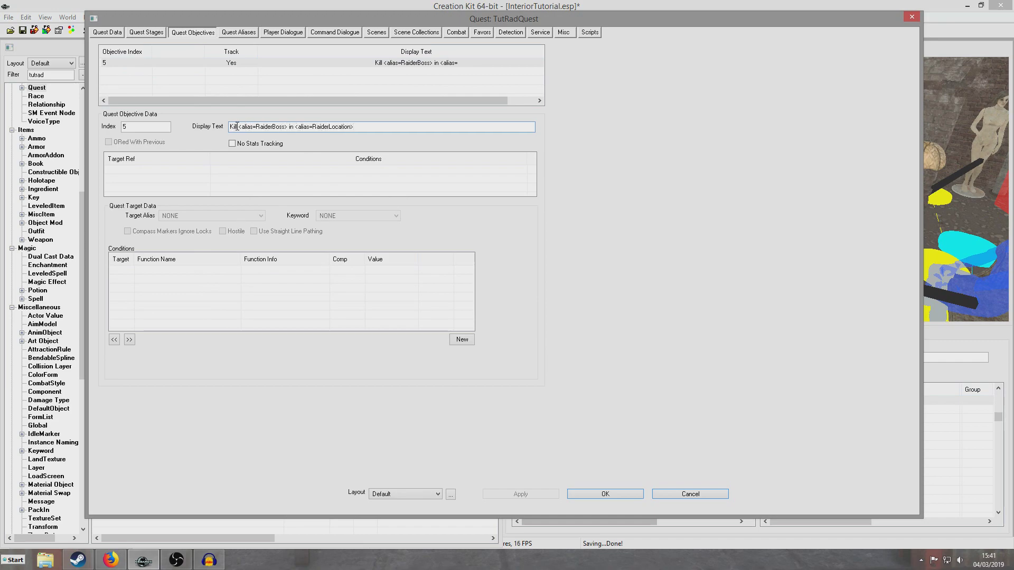
left_click_drag(239, 128, 357, 127)
left_click(357, 128)
Add a quest stage with index 10 to TutRadQuest
left_click(146, 32)
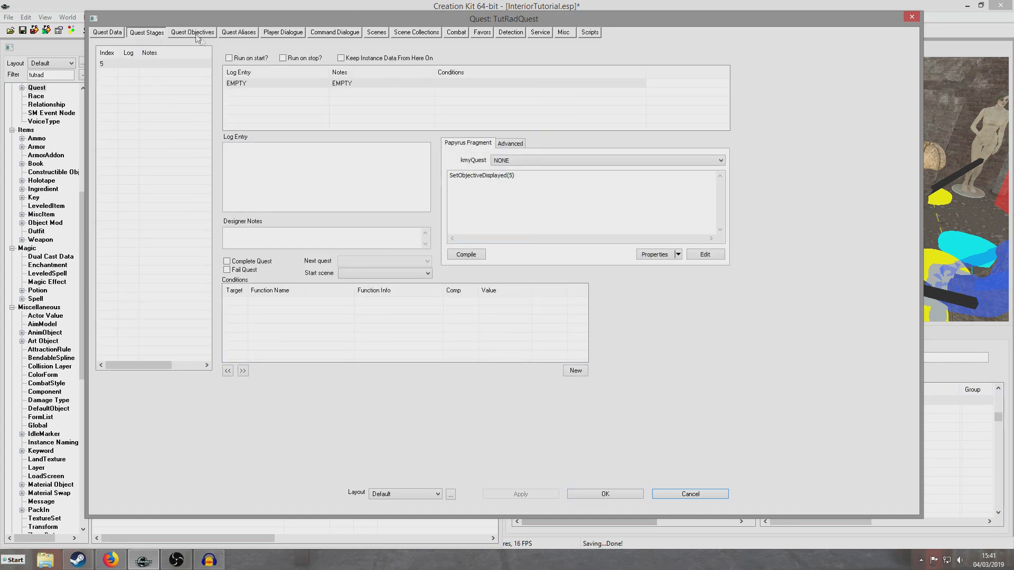
left_click(346, 151)
right_click(159, 86)
left_click(168, 91)
type("1")
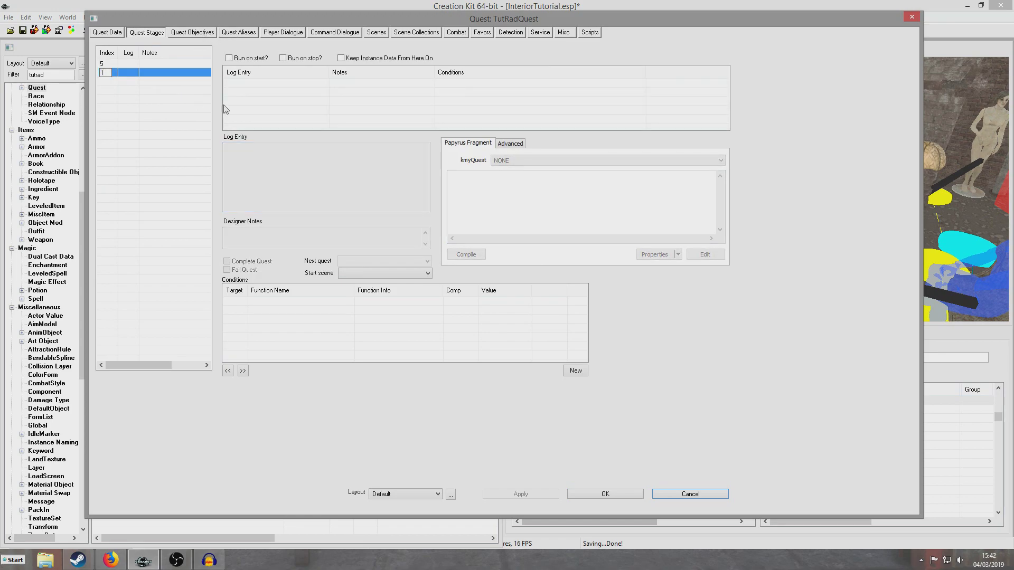
type("0")
Give stage 10 a log entry with designer note "We've killed the raider" and compile the fragment SetObjectiveCompleted(5), SetObjectiveDisplayed(10)
right_click(264, 95)
left_click(281, 99)
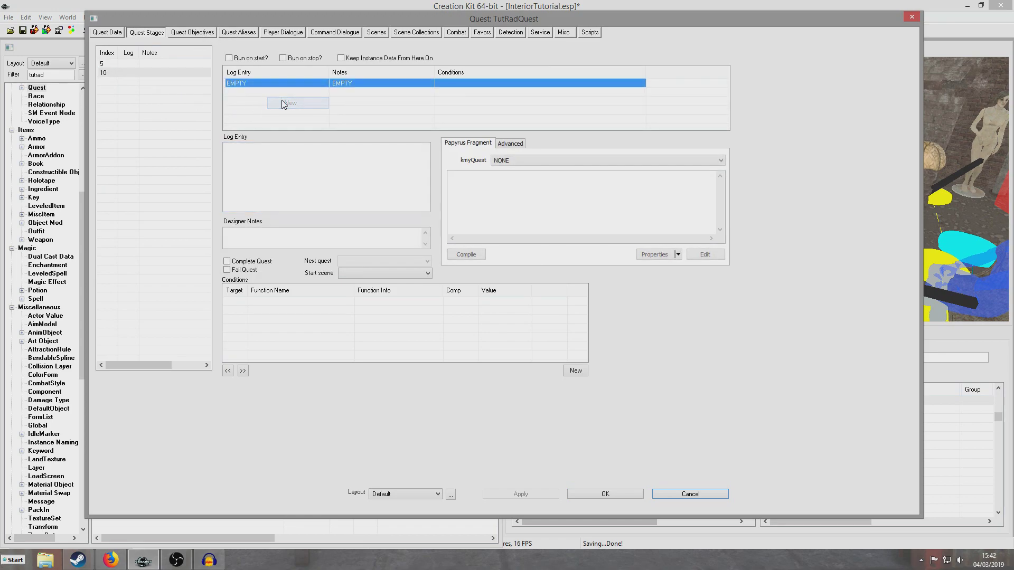
left_click(295, 234)
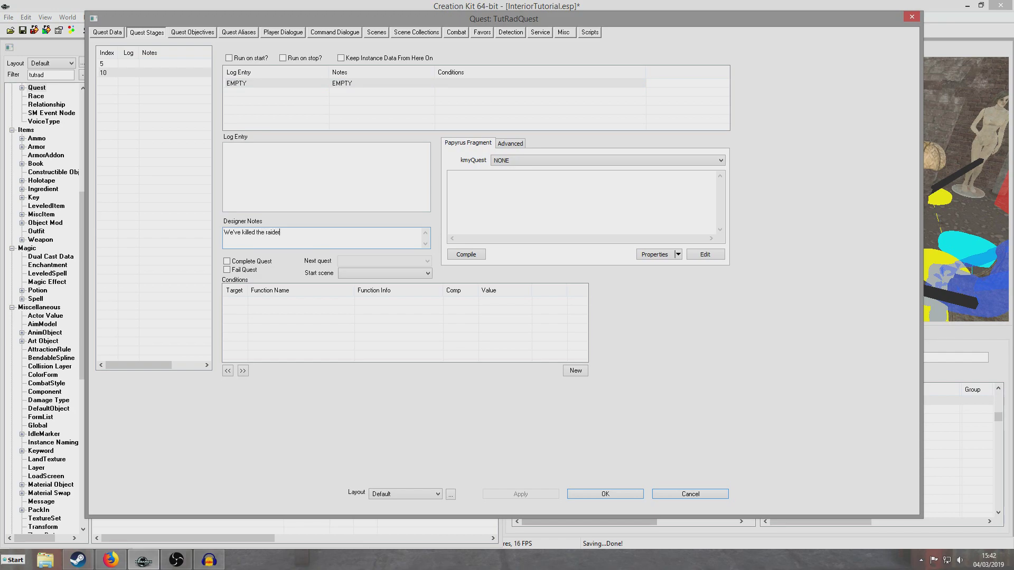
left_click(539, 195)
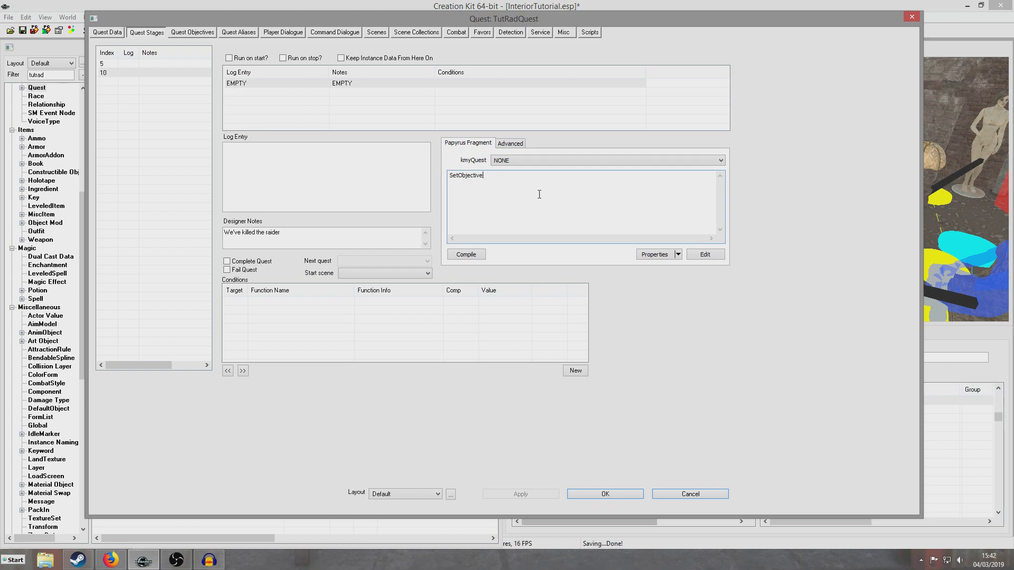
type("ed(5")
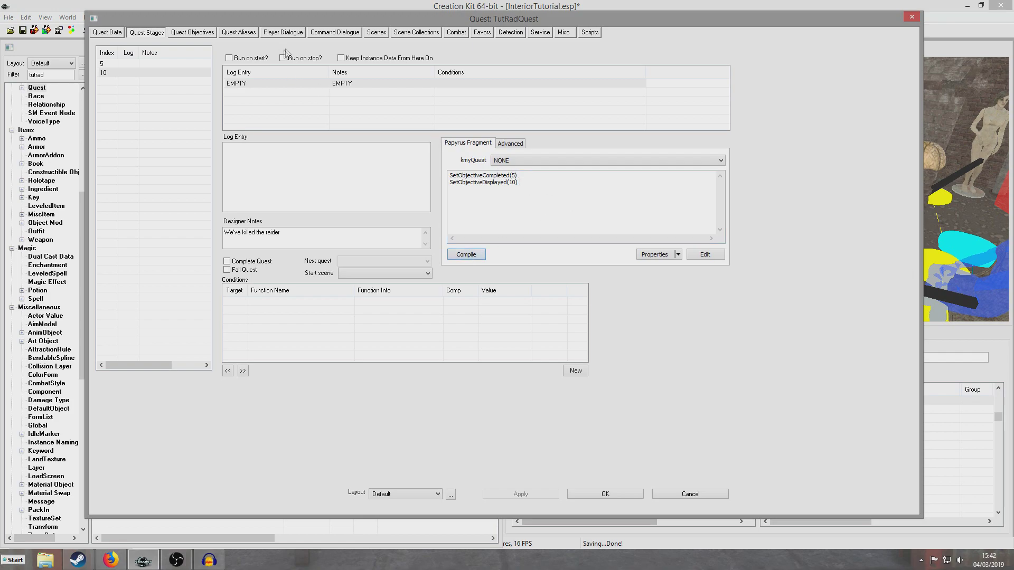
Filter the scripts by "ondeath" and attach the DefaultAliasOnDeath script to the RaiderBoss alias
left_click(251, 35)
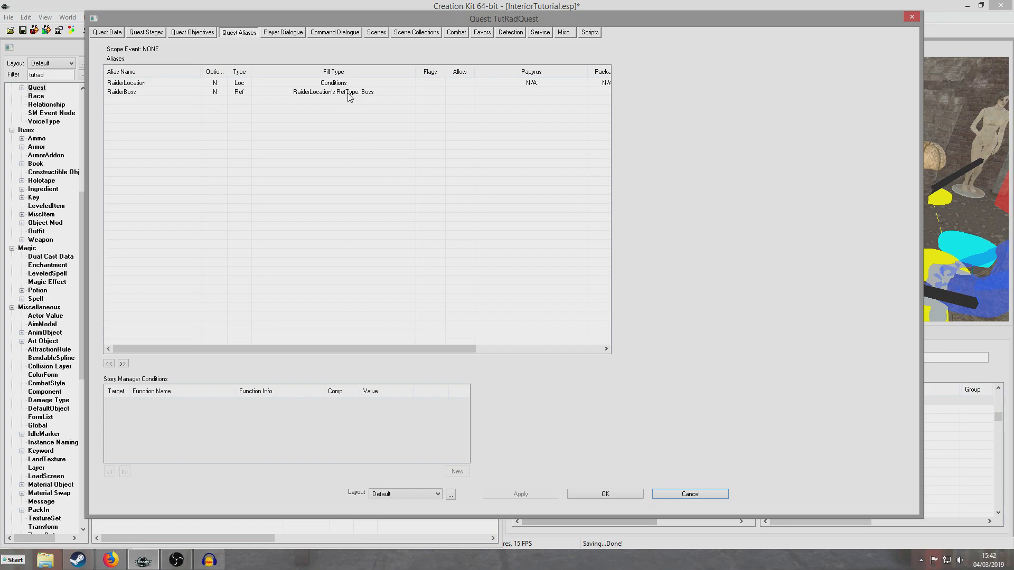
double_click(347, 93)
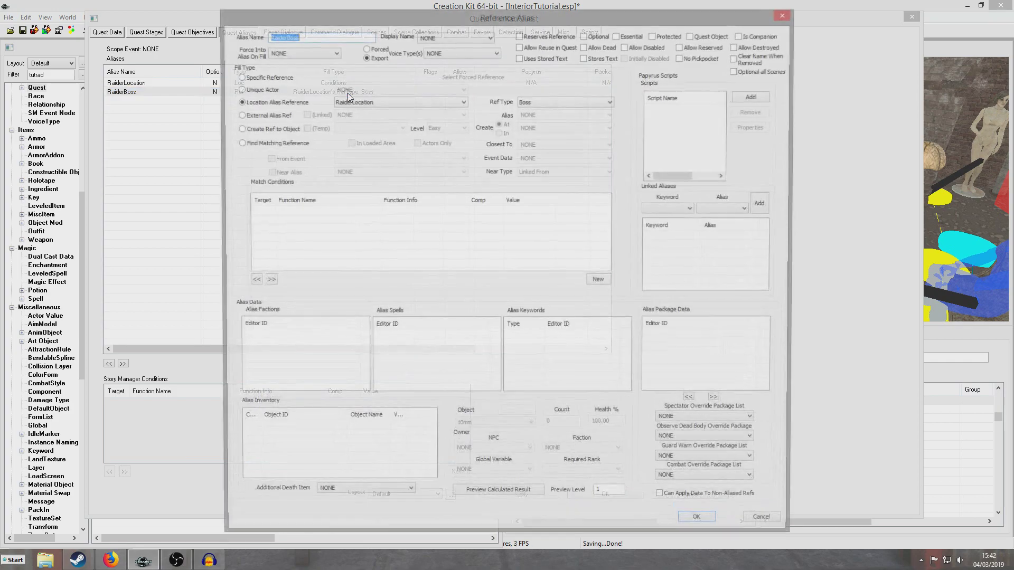
left_click(747, 98)
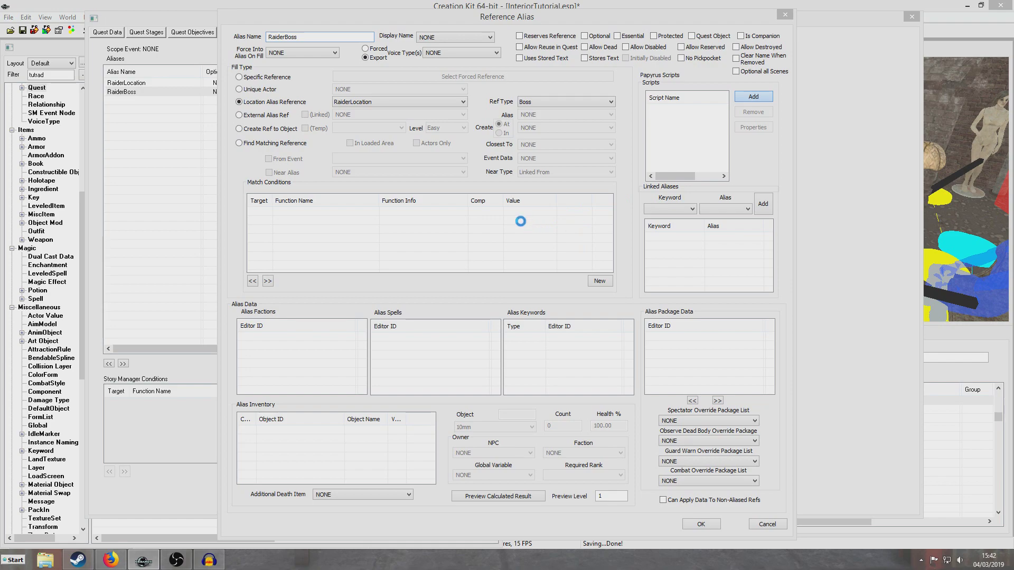
left_click(447, 189)
type("ondeath*")
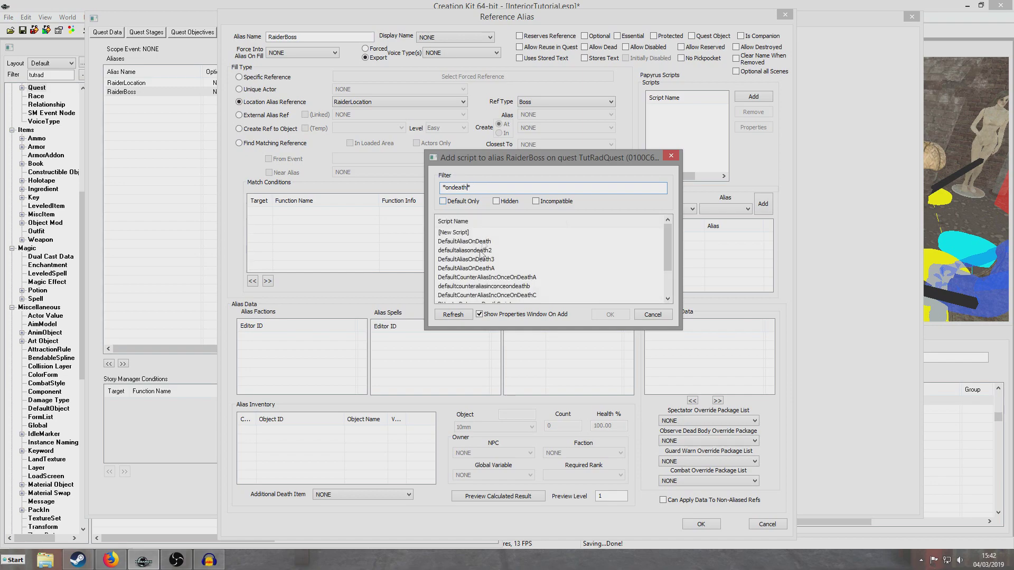
double_click(466, 241)
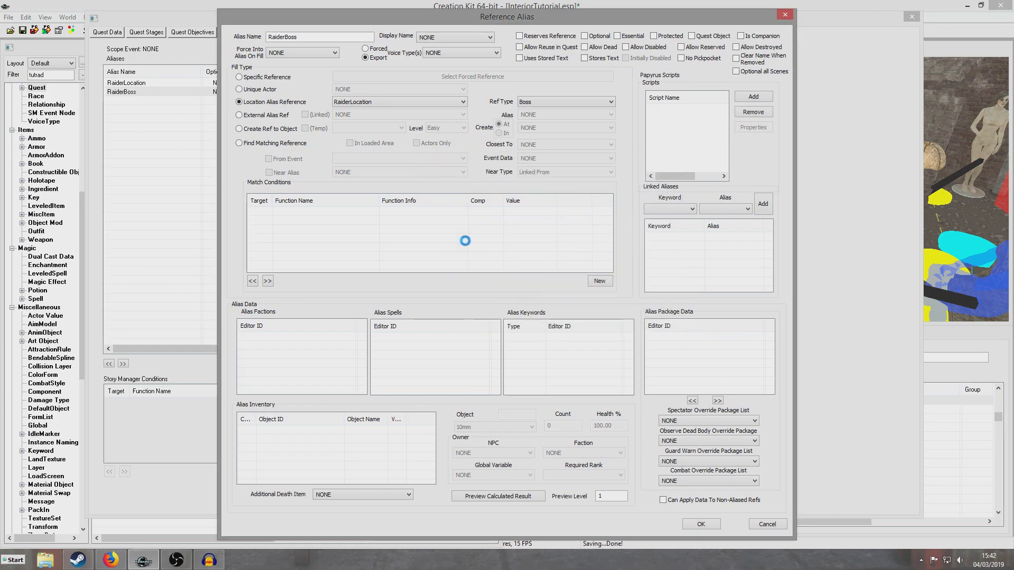
Set the DefaultAliasOnDeath script's StageToSet property to 10 and accept the RaiderBoss alias
double_click(363, 174)
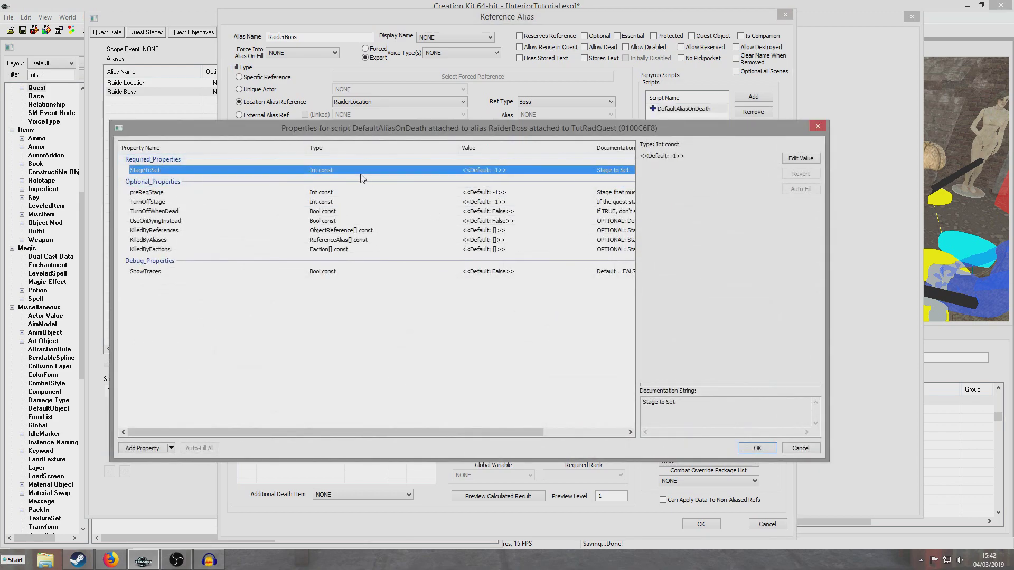
type("10")
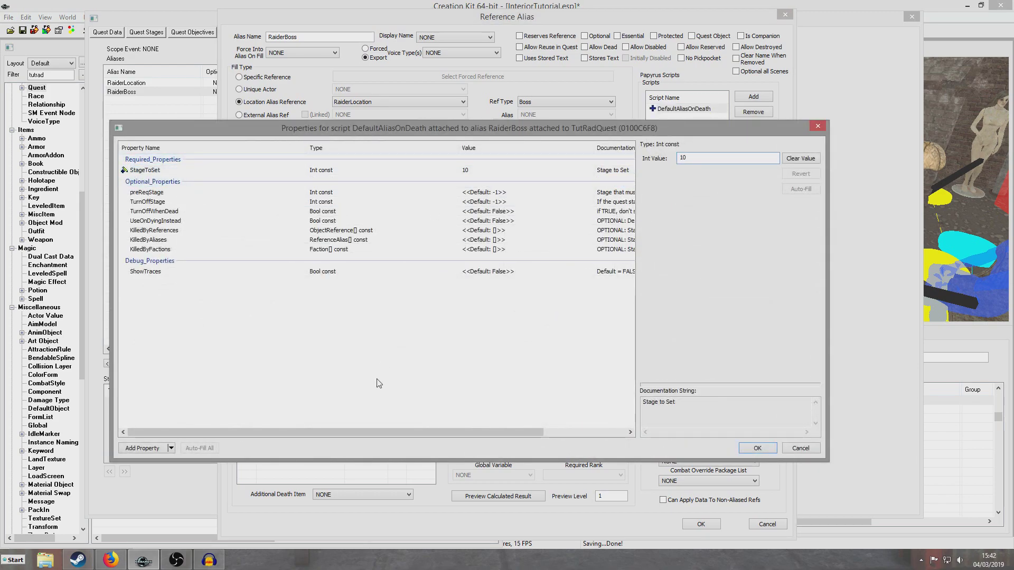
left_click(752, 450)
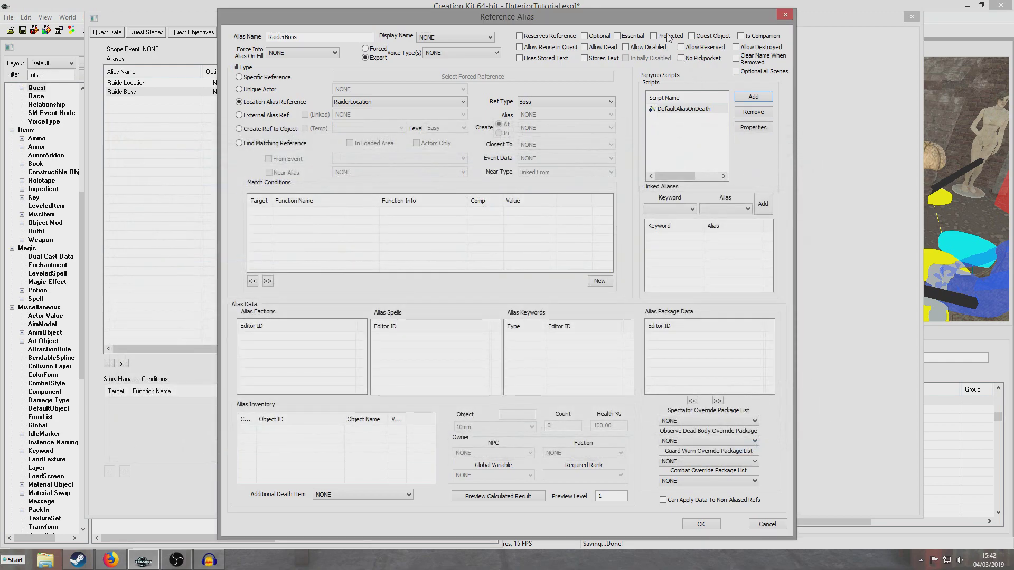
left_click(701, 524)
Check stage 10's Papyrus fragment, save the quest changes and the plugin, and reopen TutRadQuest
left_click(147, 32)
left_click(157, 74)
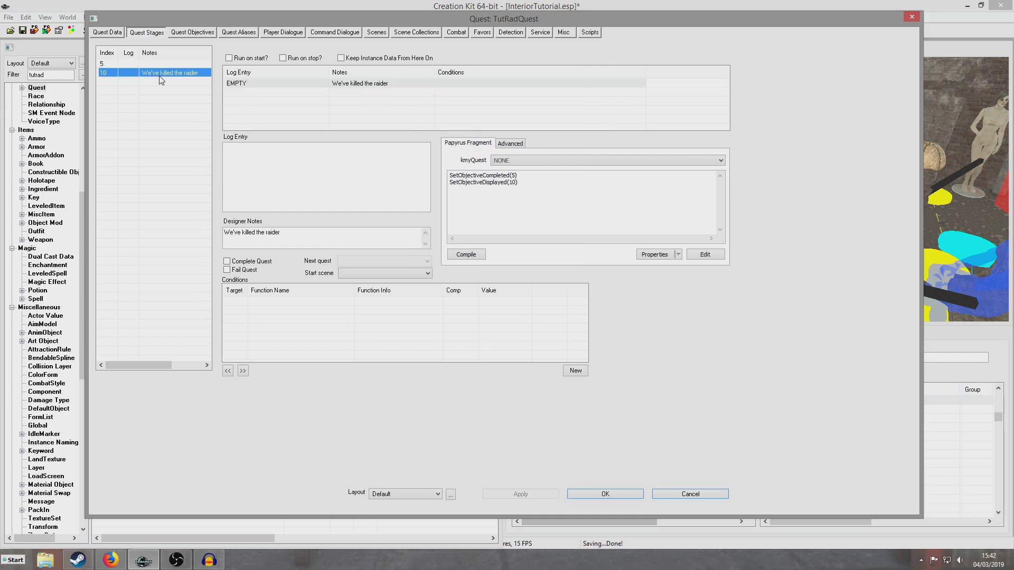
left_click(537, 187)
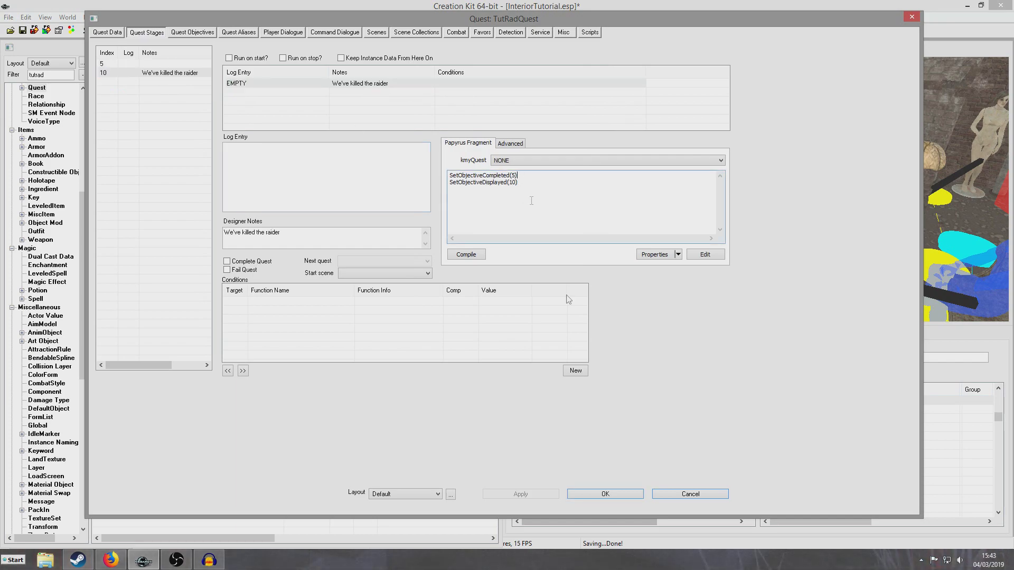
left_click(609, 495)
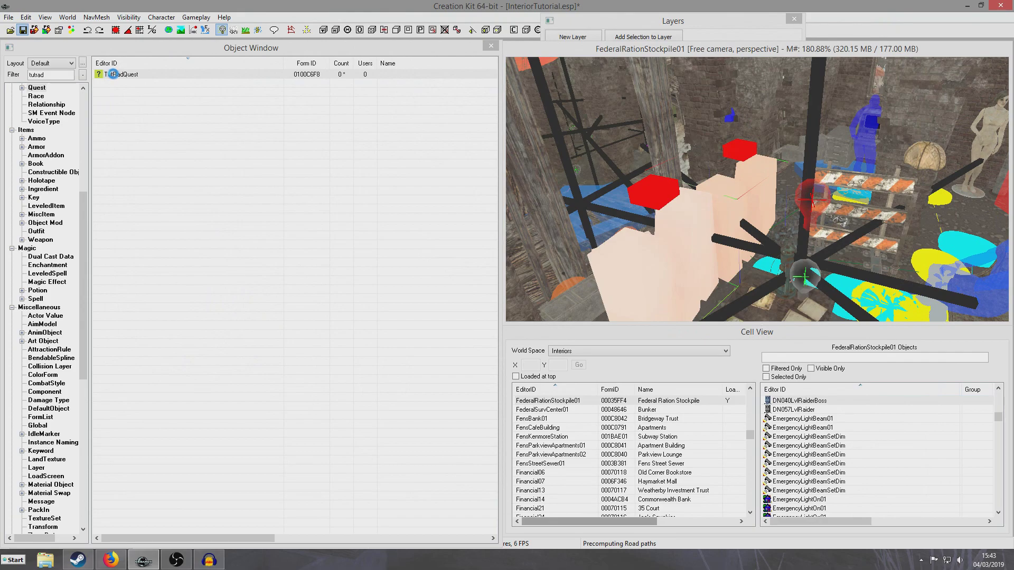
double_click(113, 74)
key("ctrl+s")
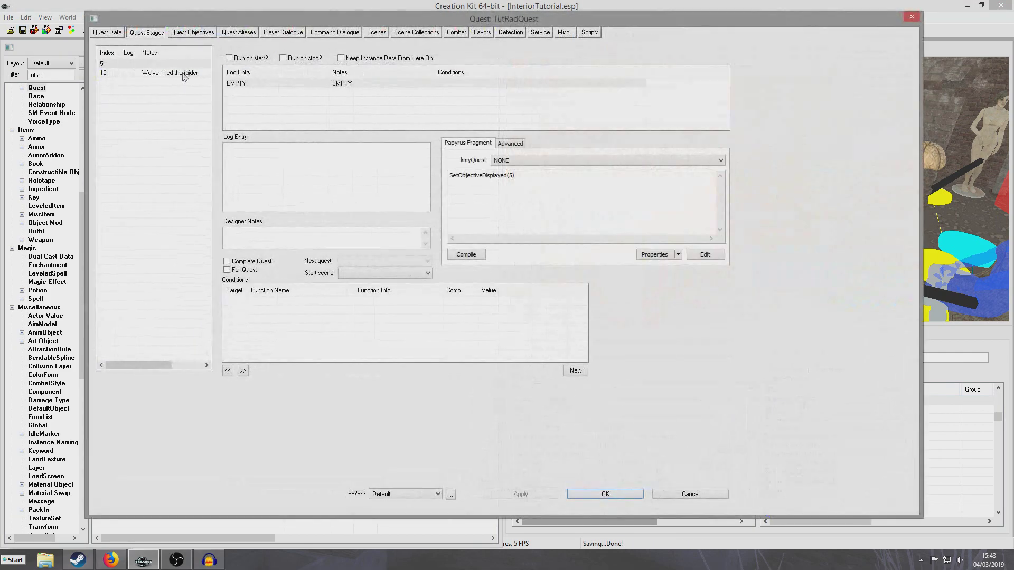
Add a quest objective with index 10 and the display text "Return to the NPC"
left_click(192, 32)
right_click(136, 77)
left_click(158, 83)
double_click(136, 126)
type("10")
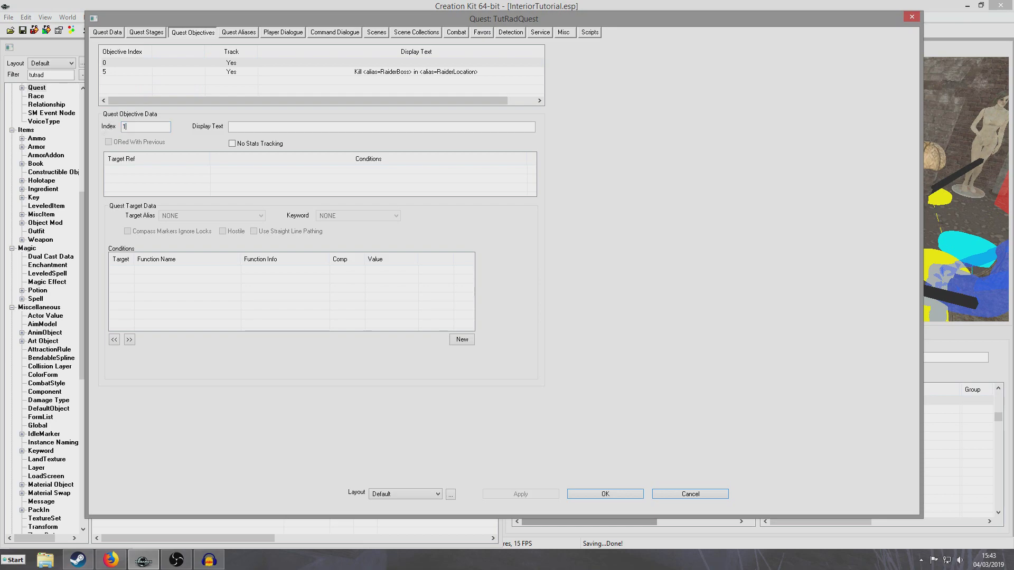
left_click(232, 131)
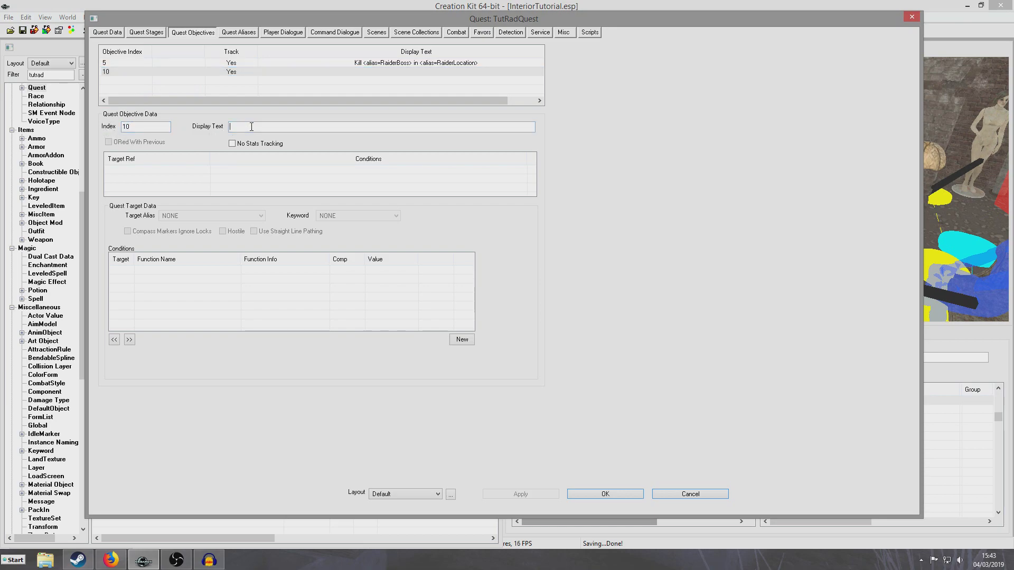
type("Return to the NPC")
left_click(263, 90)
Add a reference alias named NPC to TutRadQuest, filled by the unique actor RadTutNPC
left_click(239, 32)
right_click(128, 117)
left_click(143, 125)
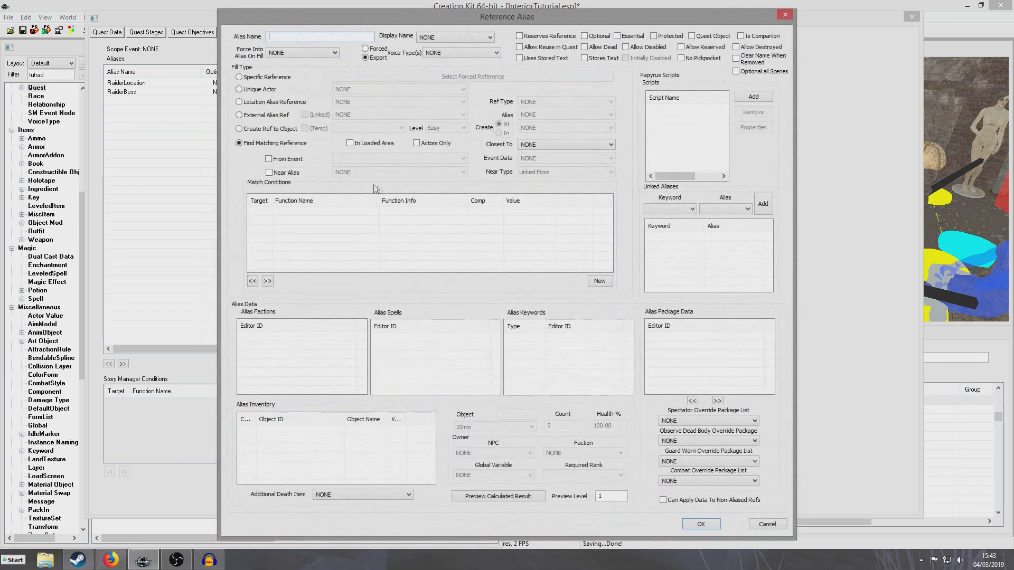
type("NPC")
left_click(248, 89)
left_click(365, 89)
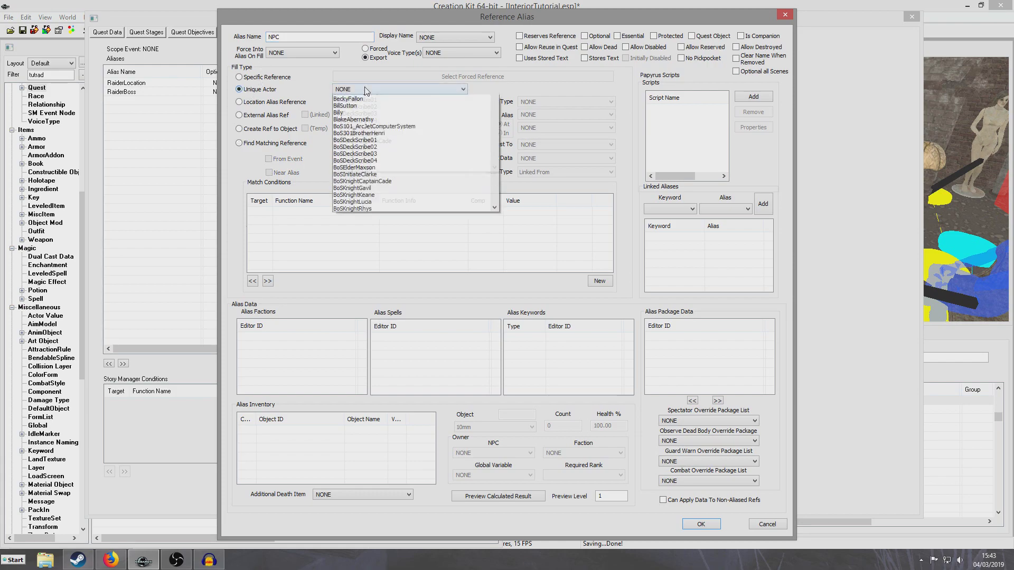
type("tut")
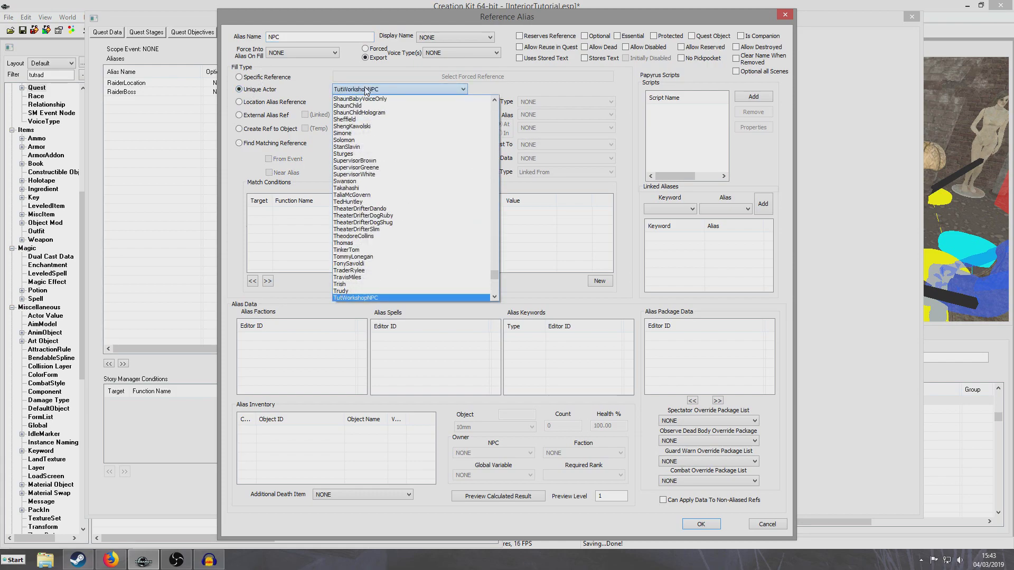
type("radt")
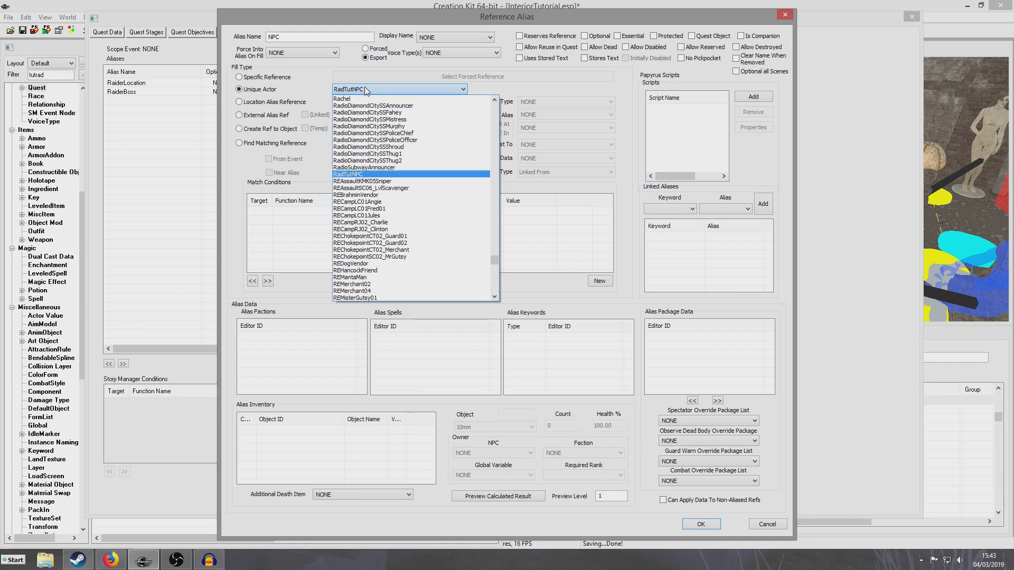
key("Return")
left_click(713, 524)
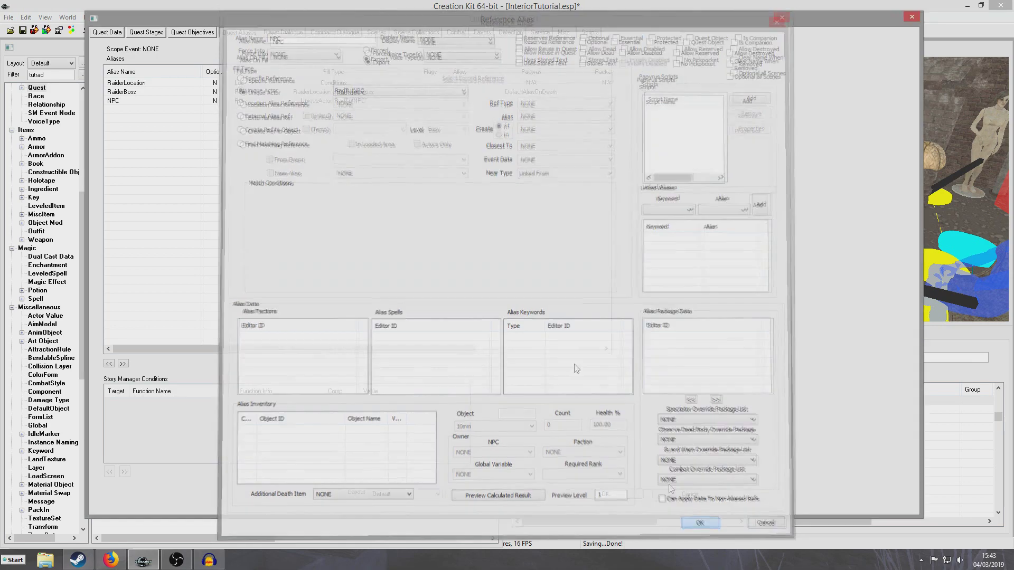
Return to the quest objectives, accept the quest changes, save the plugin and reopen TutRadQuest
left_click(192, 32)
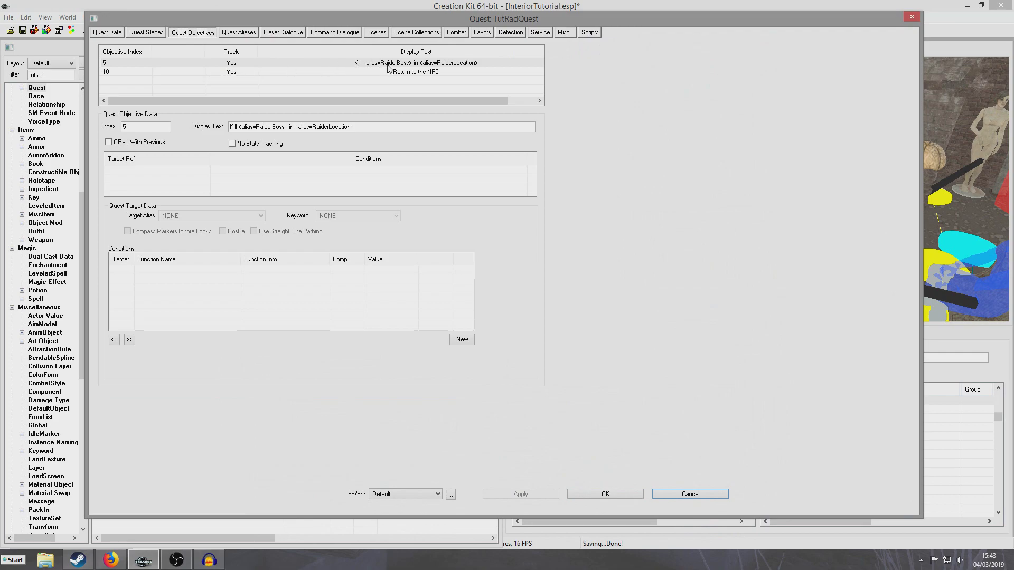
left_click(605, 494)
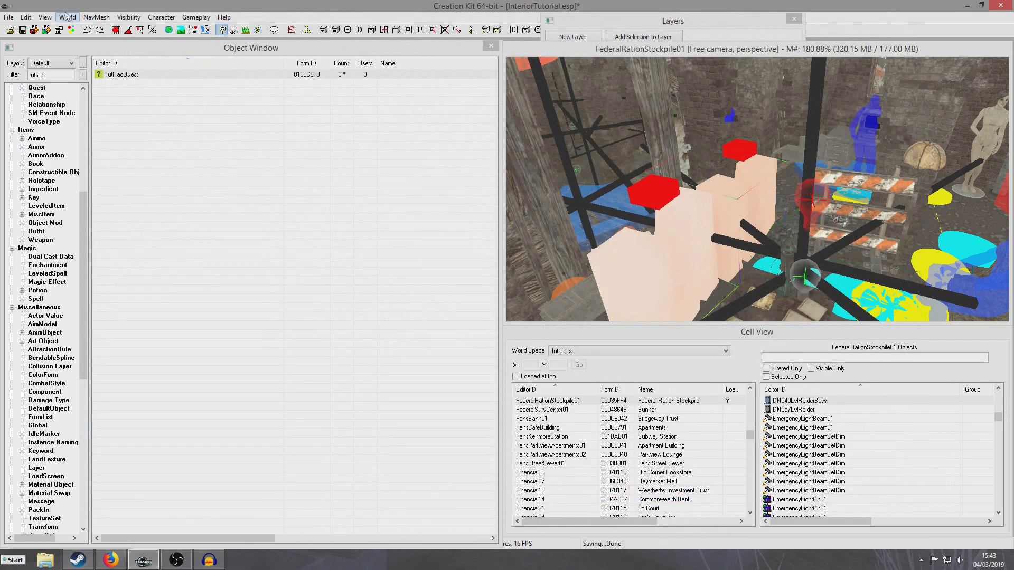
left_click(23, 30)
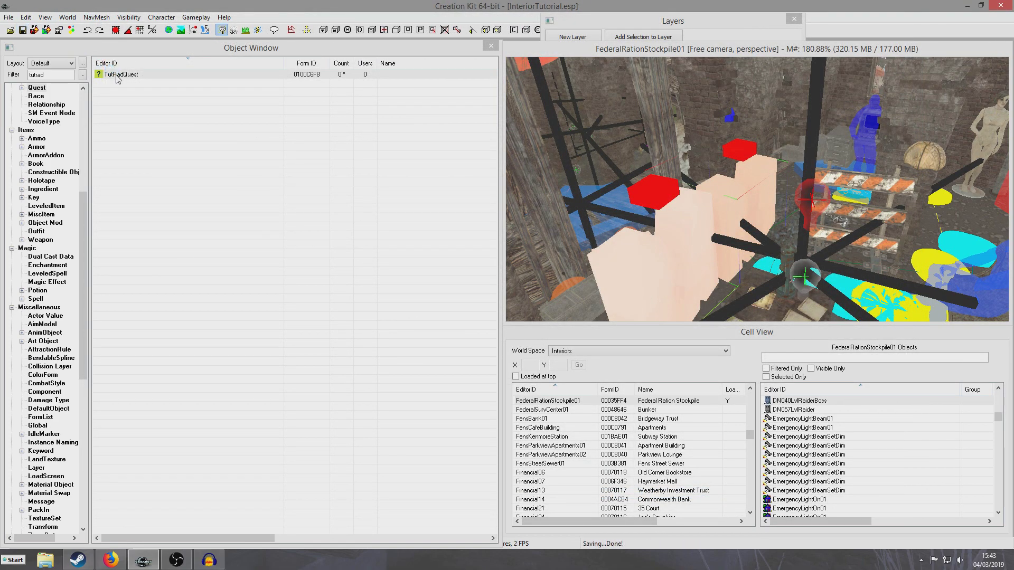
double_click(117, 79)
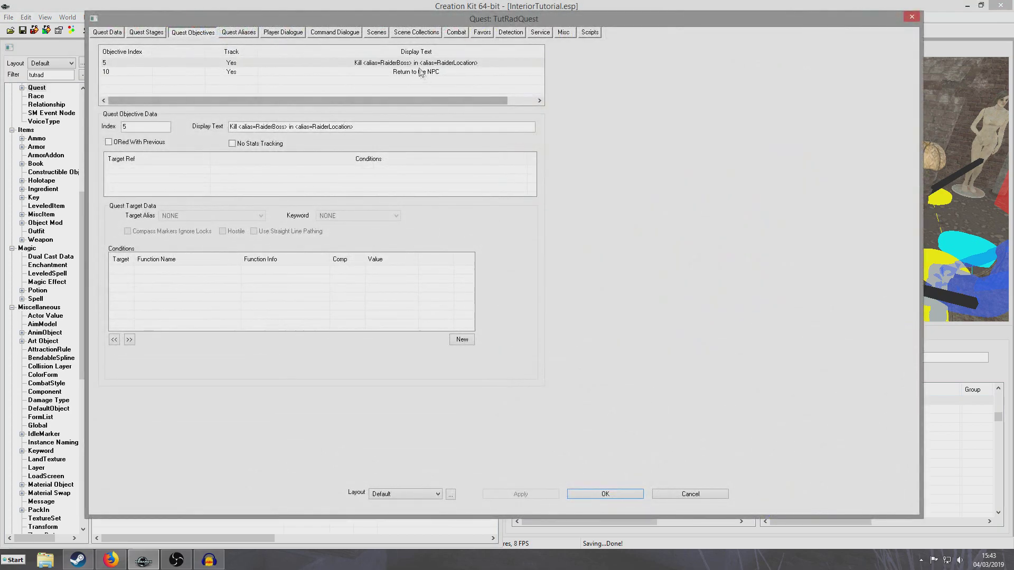
Add a target to objective 5 and set its target alias to RaiderBoss
left_click(415, 64)
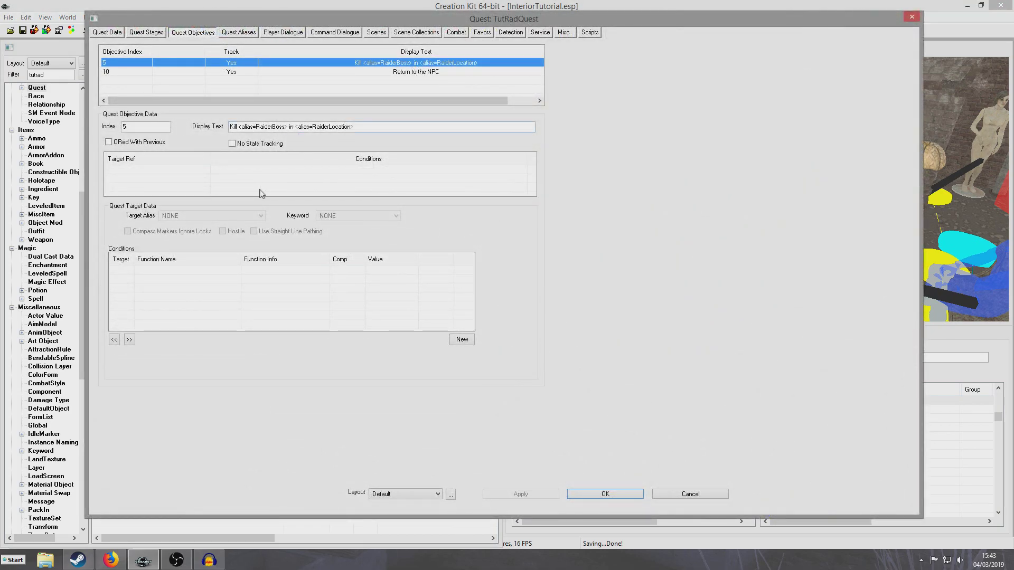
right_click(230, 173)
left_click(238, 178)
left_click(224, 217)
left_click(200, 241)
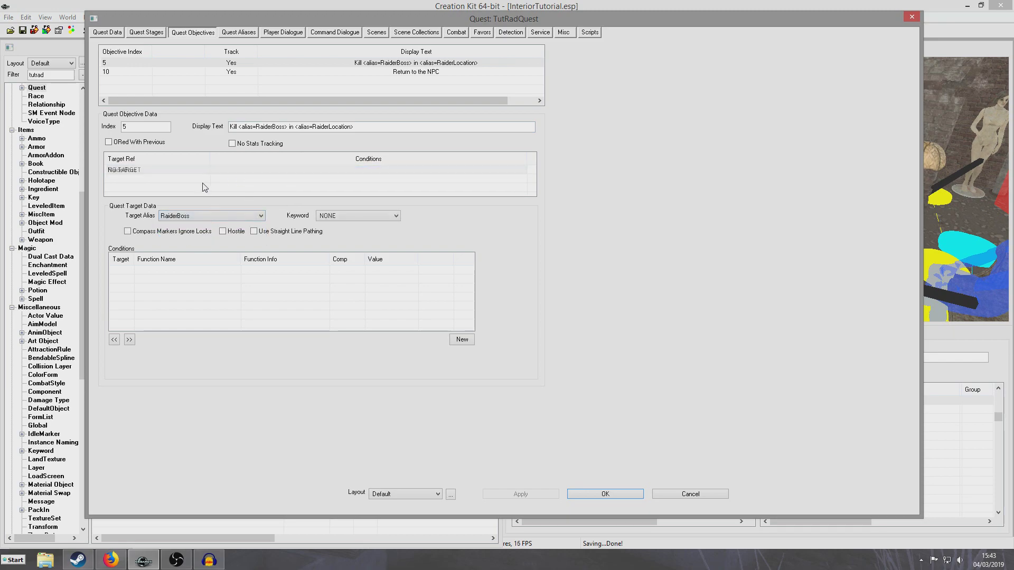
Add a target to objective 10 and set its target alias to NPC
left_click(432, 72)
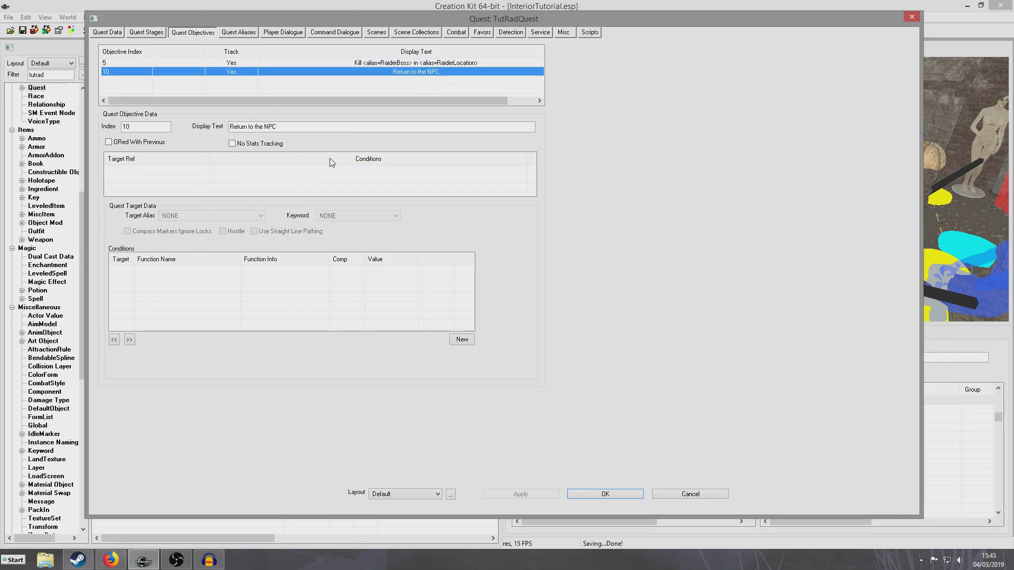
right_click(269, 178)
left_click(277, 183)
left_click(226, 216)
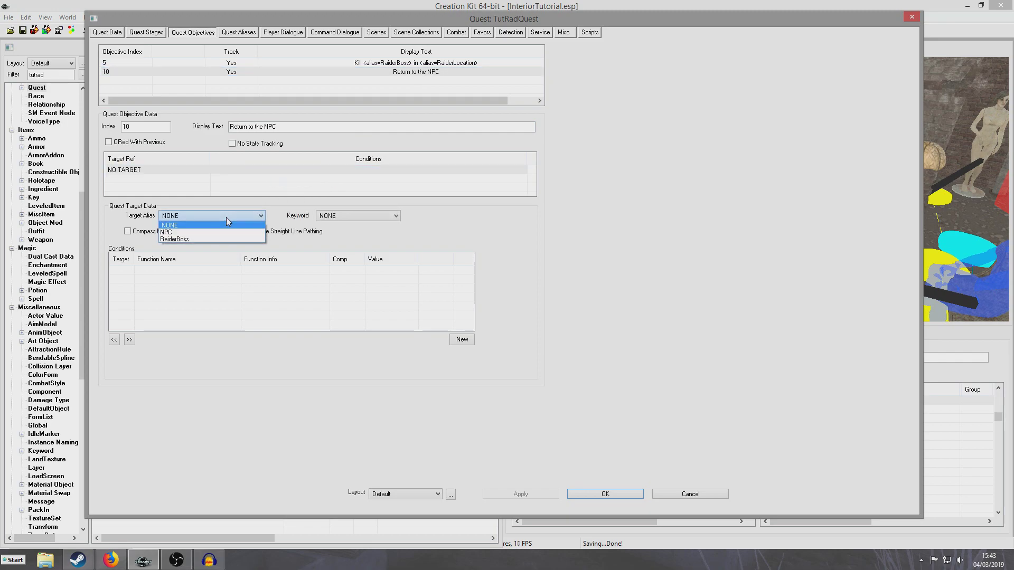
left_click(223, 232)
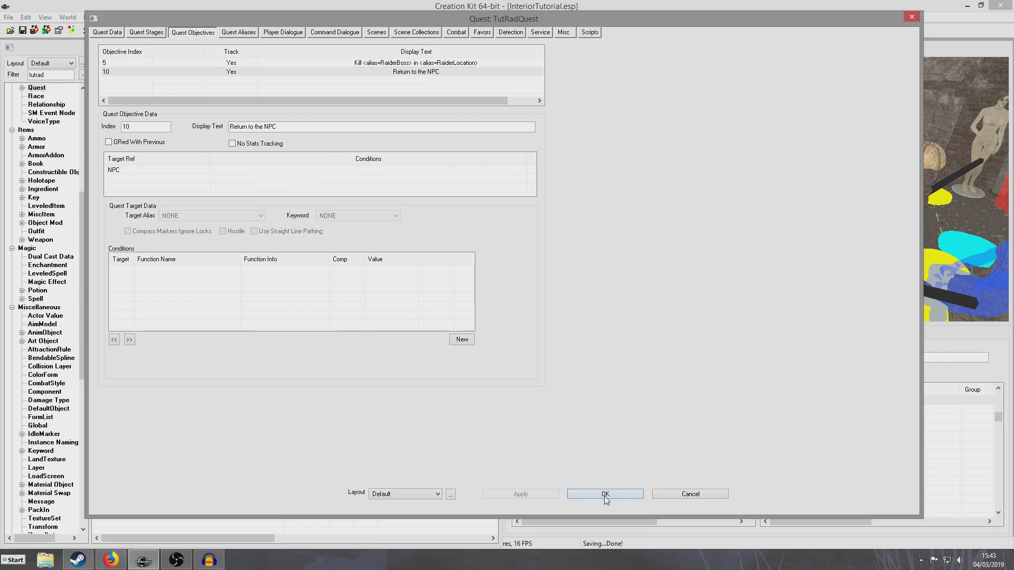
Accept the objective targets, save the plugin and open TutRadQuest again
left_click(605, 493)
left_click(23, 30)
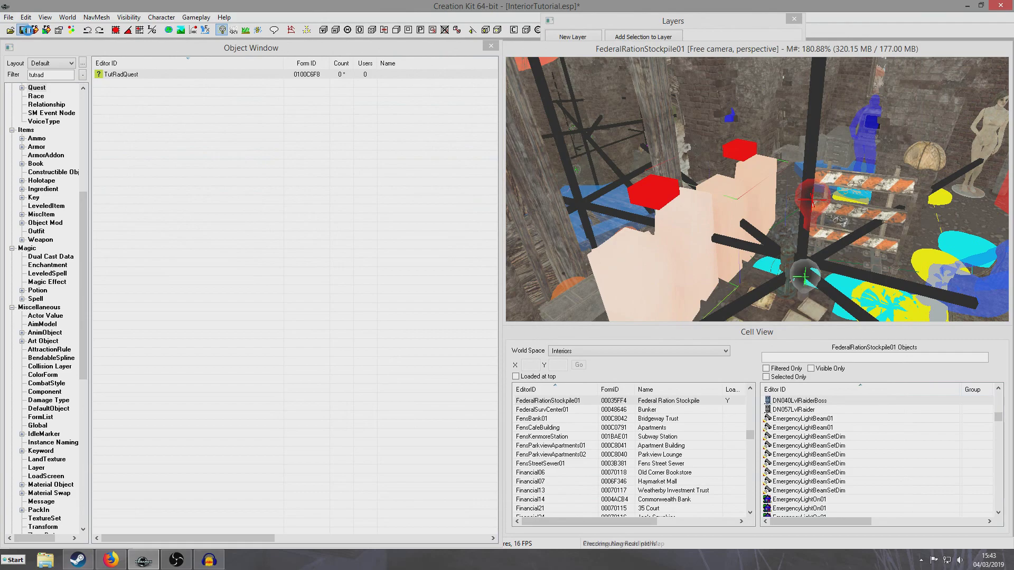
double_click(152, 75)
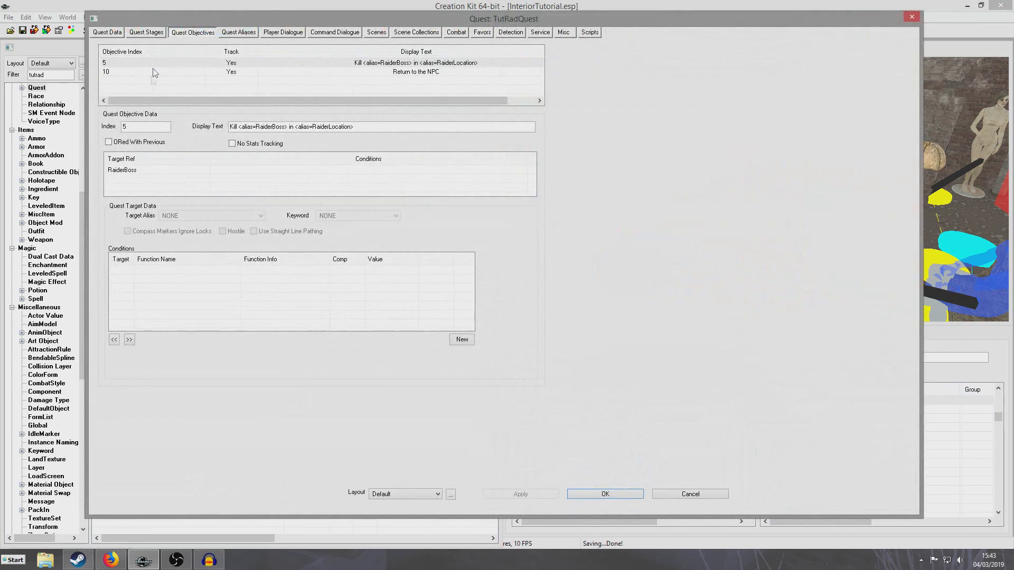
Add a quest stage with index 15 and give it a new log entry
left_click(141, 35)
left_click(167, 73)
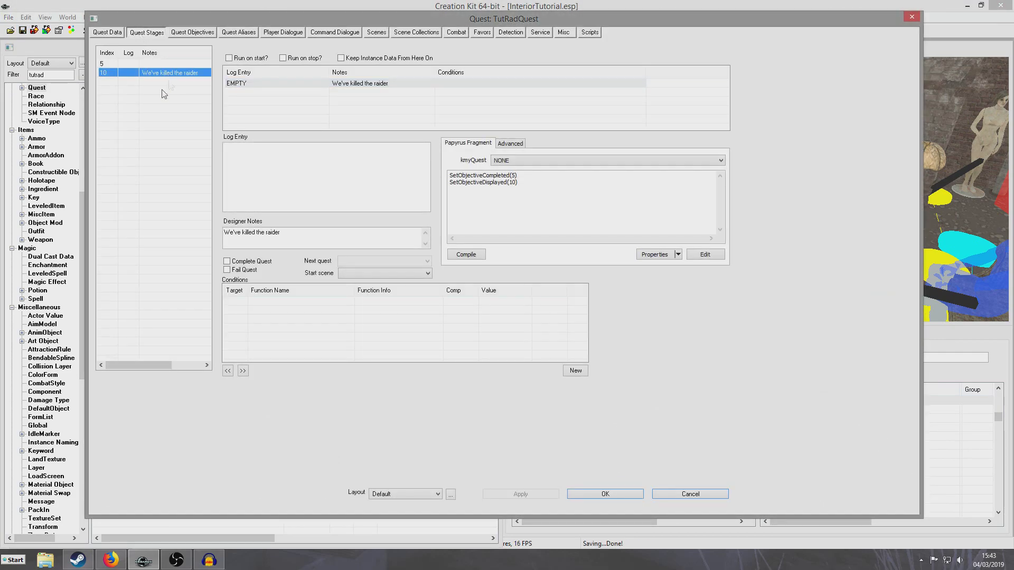
right_click(155, 84)
left_click(170, 88)
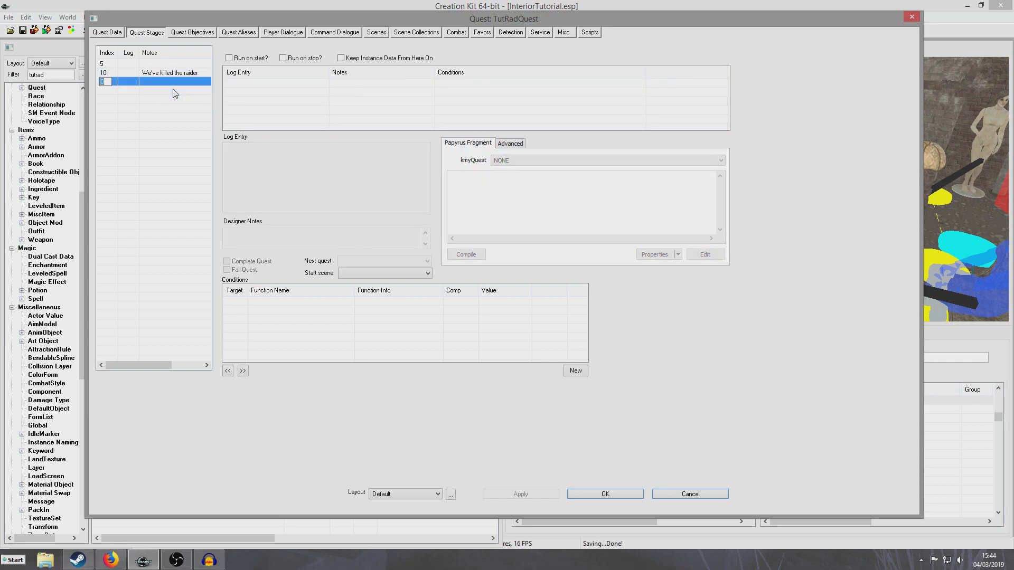
type("15")
right_click(267, 99)
left_click(288, 104)
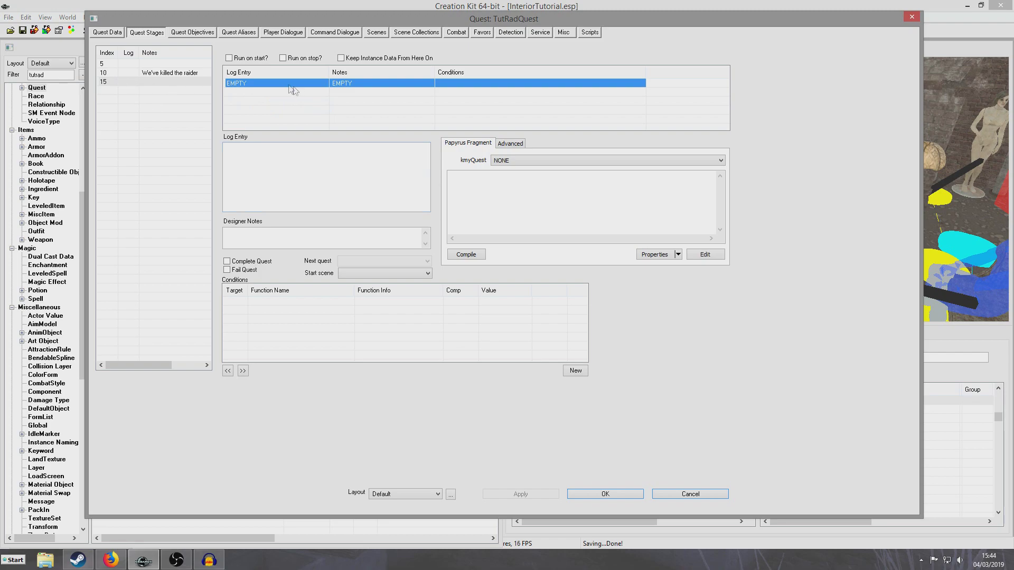
Note stage 15 as "Stop quest", compile the fragment SetObjectiveCompleted(10) and Stop(), and flag the stage as Complete Quest
left_click(281, 241)
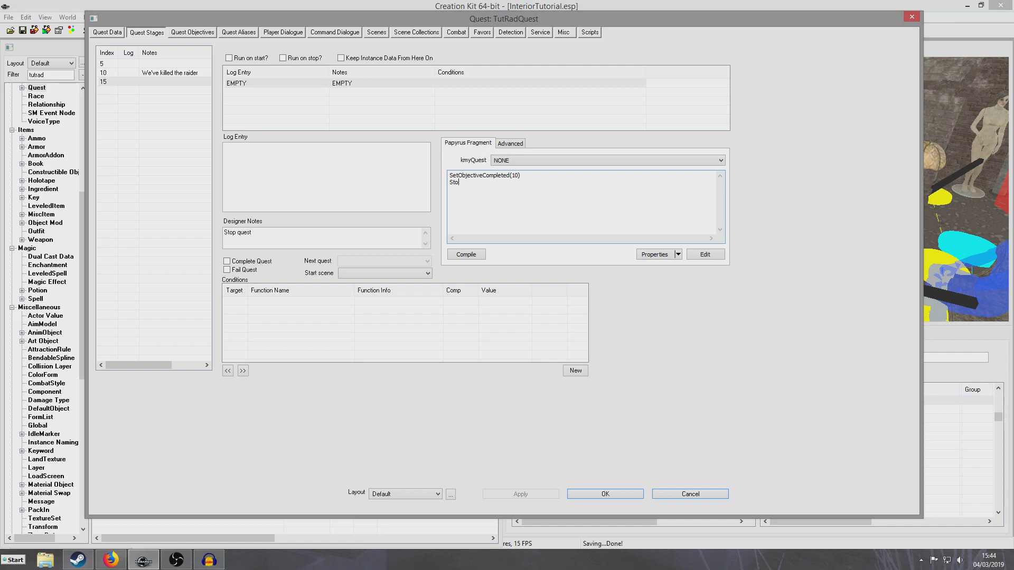
left_click(466, 255)
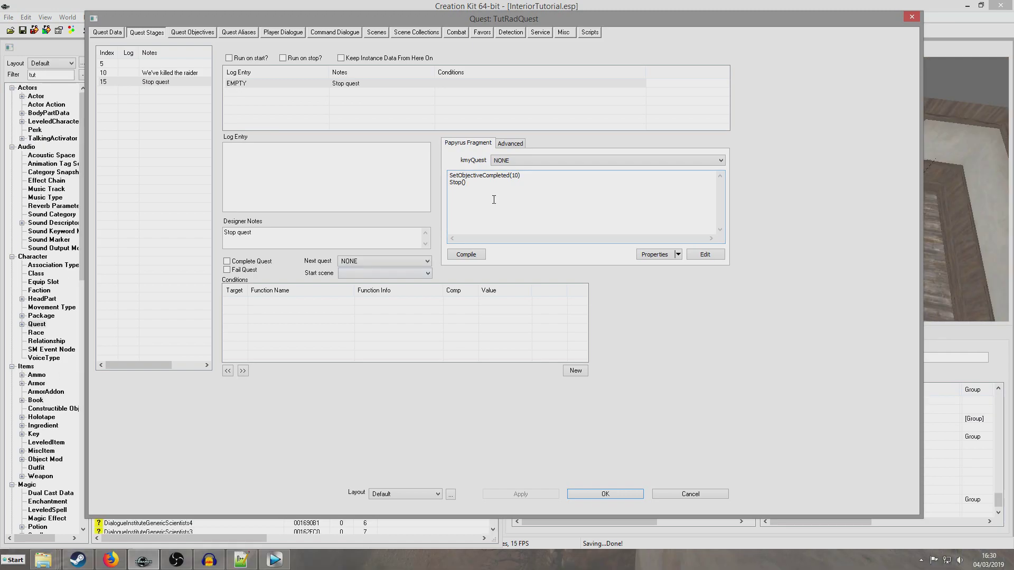
left_click(228, 262)
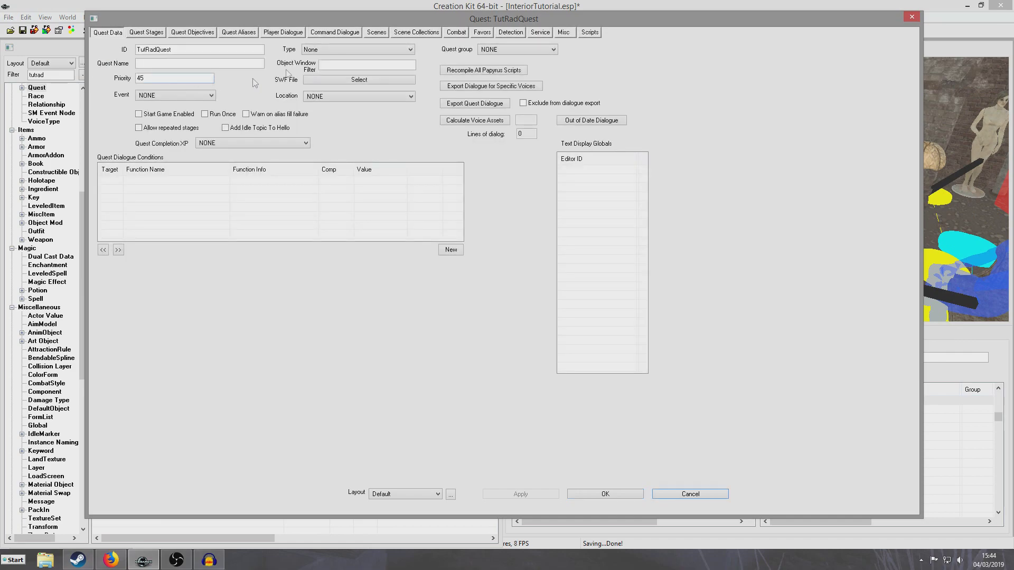
Set the quest type to Side Quests and the completion XP to XPRadiant, and accept the quest
left_click(324, 49)
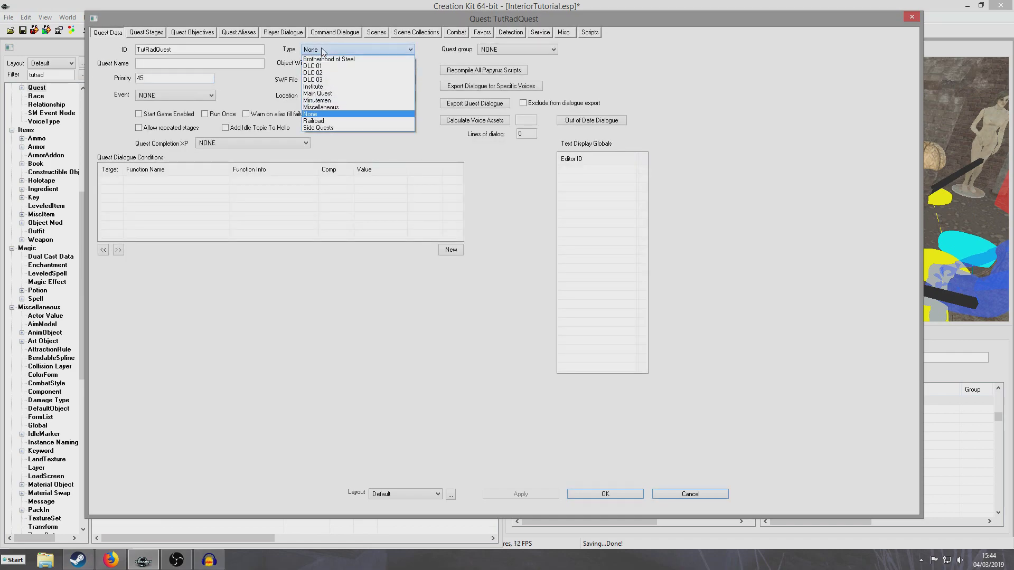
left_click(324, 128)
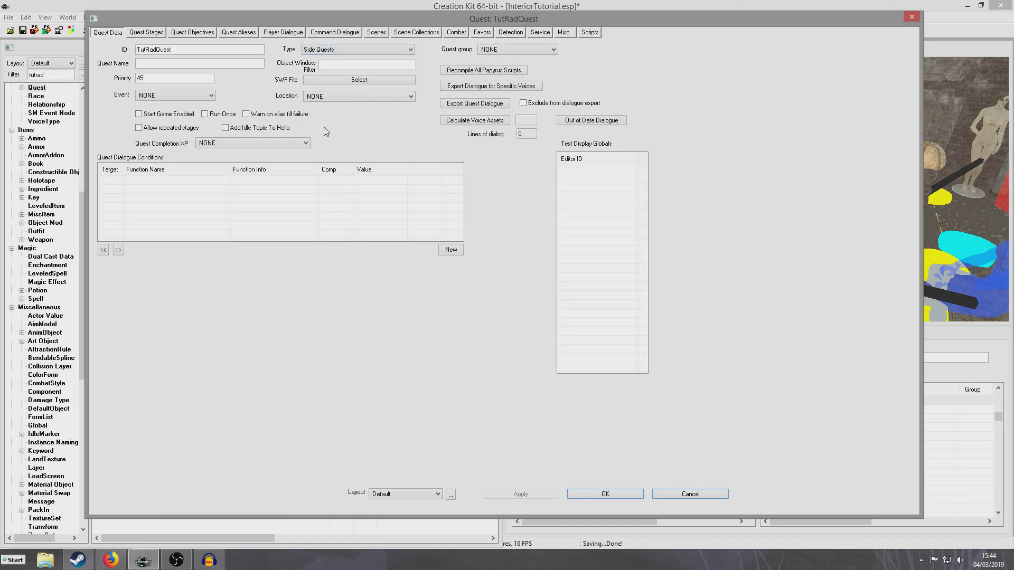
left_click(257, 143)
type("xp")
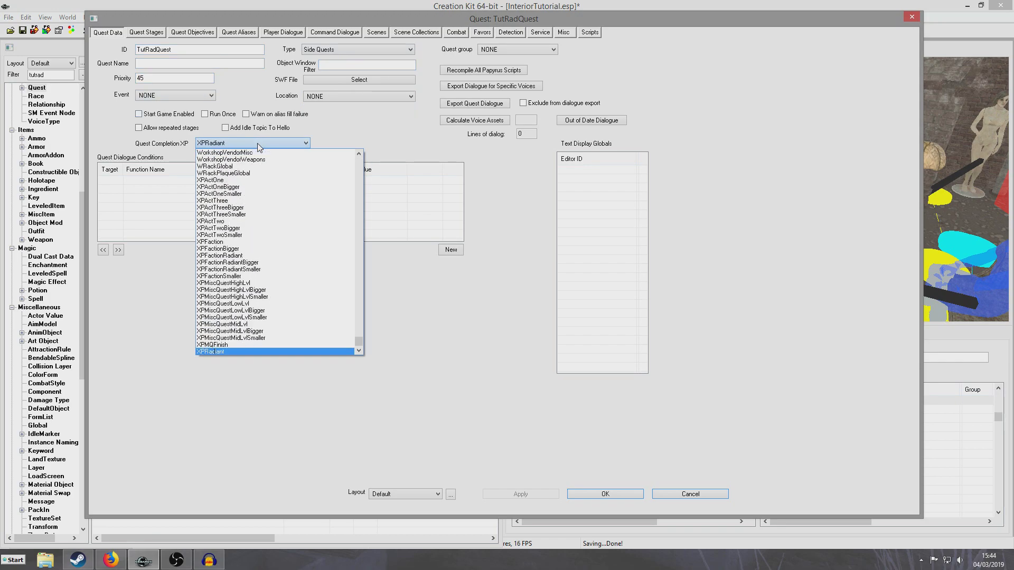
key("Return")
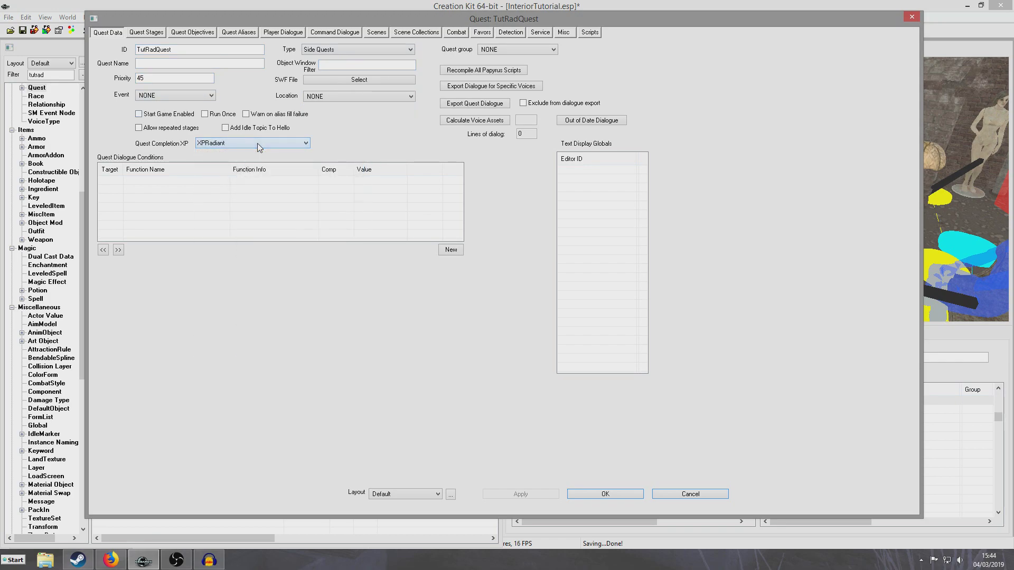
left_click(606, 493)
Filter the quests by "radtut" and open player dialogue Action 1 in the scene of RadTUTNPCBaseQuest
type("radtut")
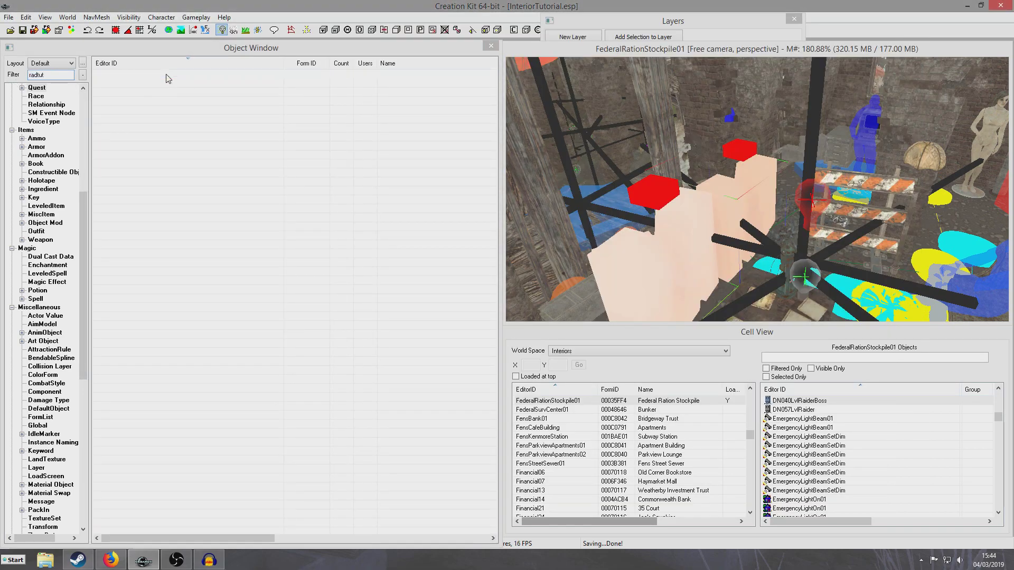
double_click(168, 77)
left_click(377, 33)
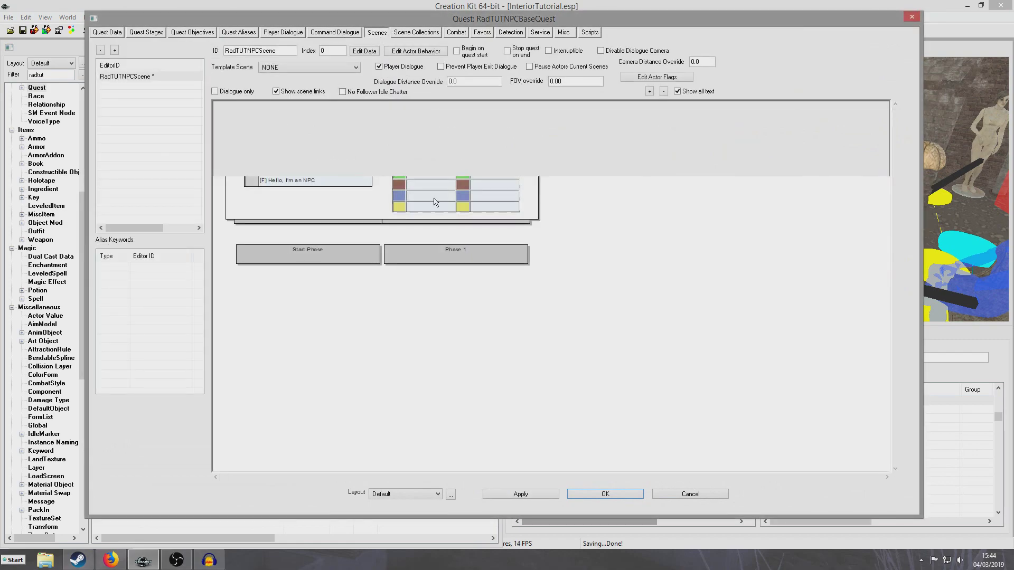
scroll(381, 220, "up", 3)
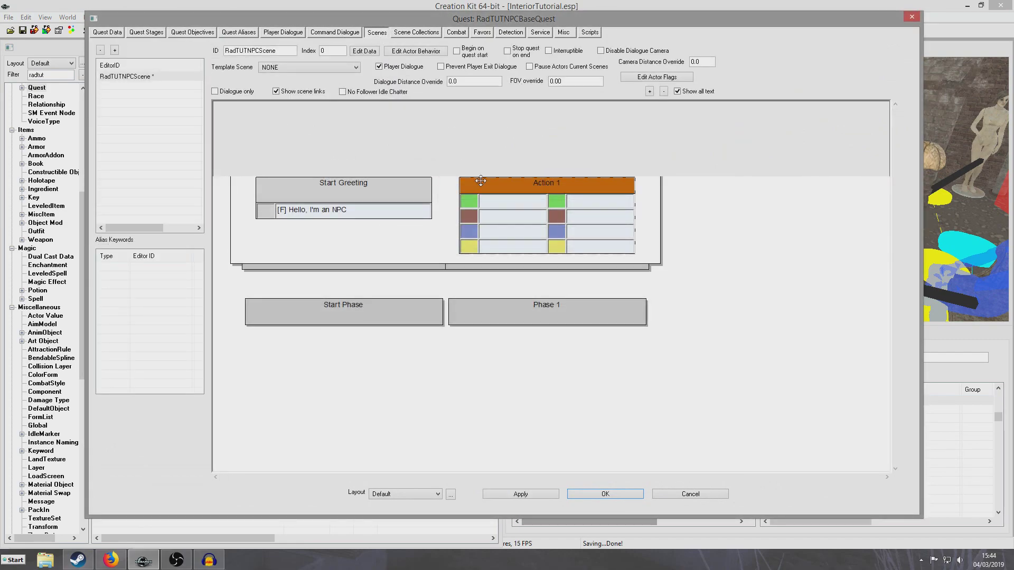
double_click(482, 182)
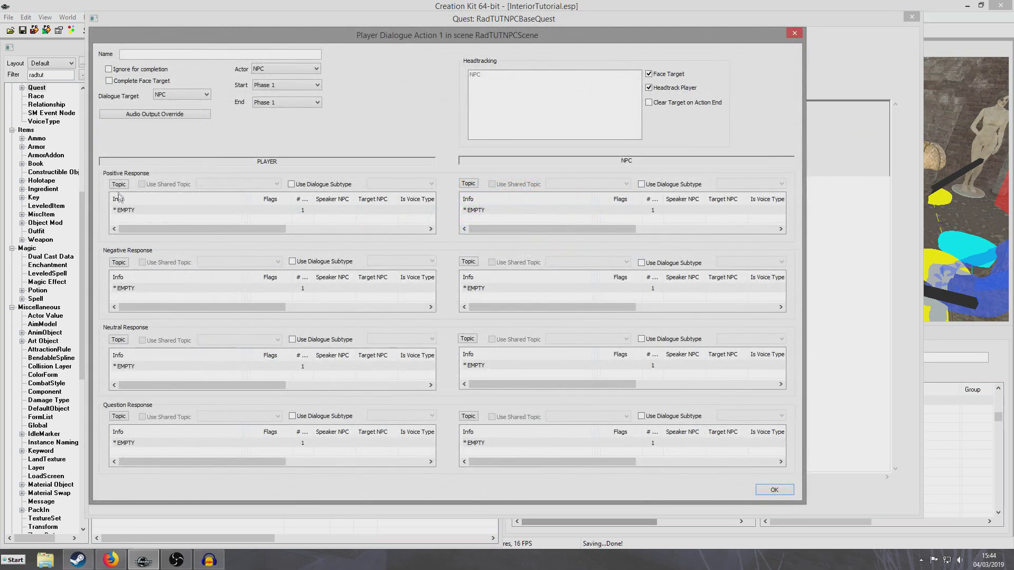
Give the player's positive response topic the prompt and response text "Got any work?"
left_click(118, 184)
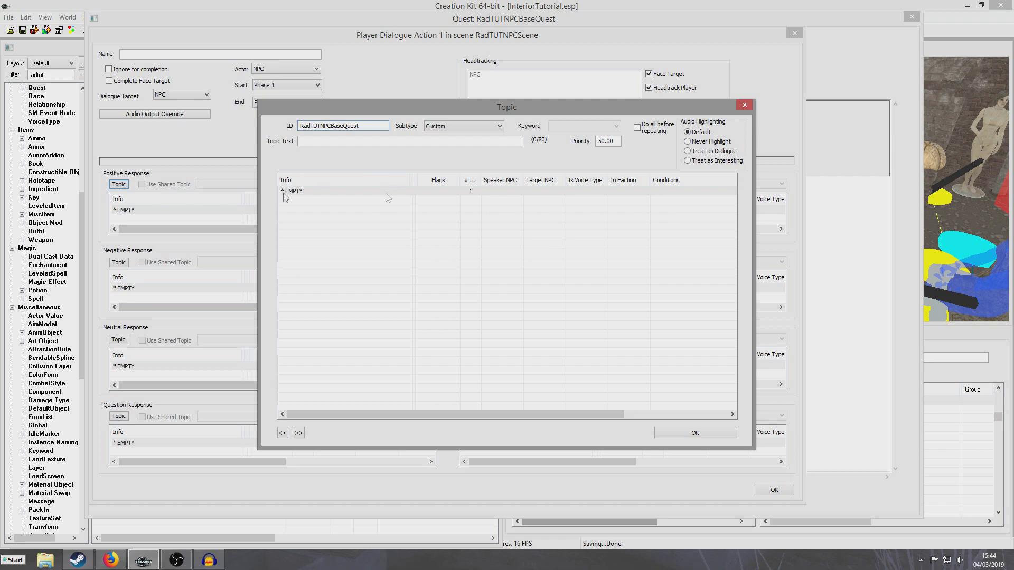
left_click(300, 192)
double_click(301, 192)
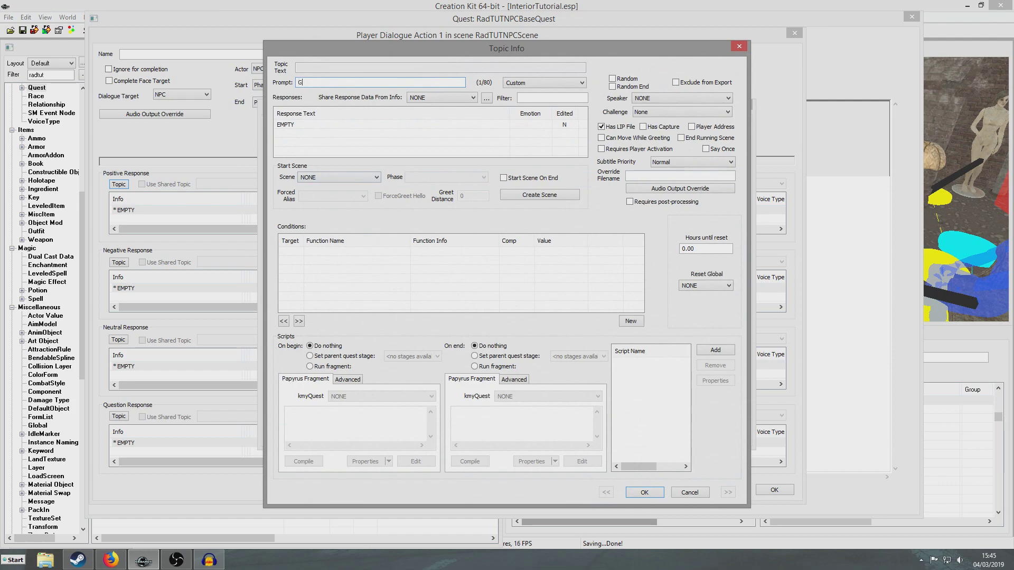
type("Got any work?")
double_click(305, 128)
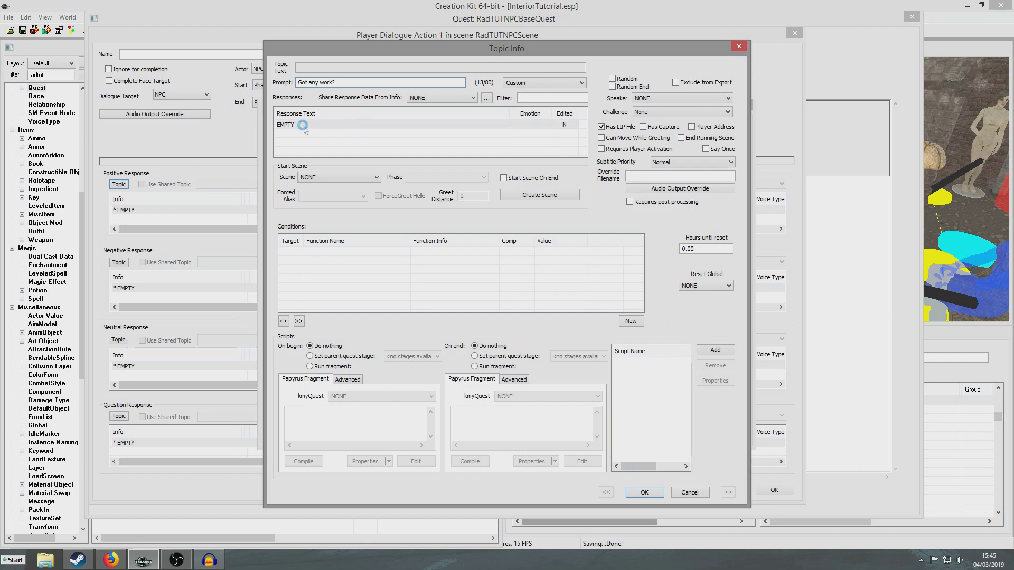
type("Got any work?")
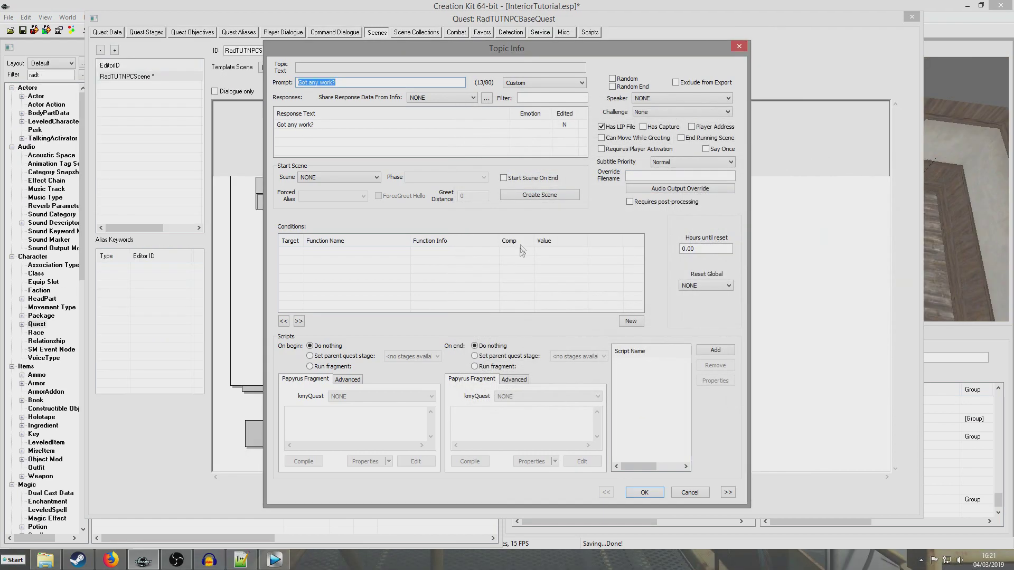
Add a GetQuestRunning condition for TutRadQuest equal to 0 with OR to the player's "Got any work?" topic info
left_click(485, 278)
right_click(368, 272)
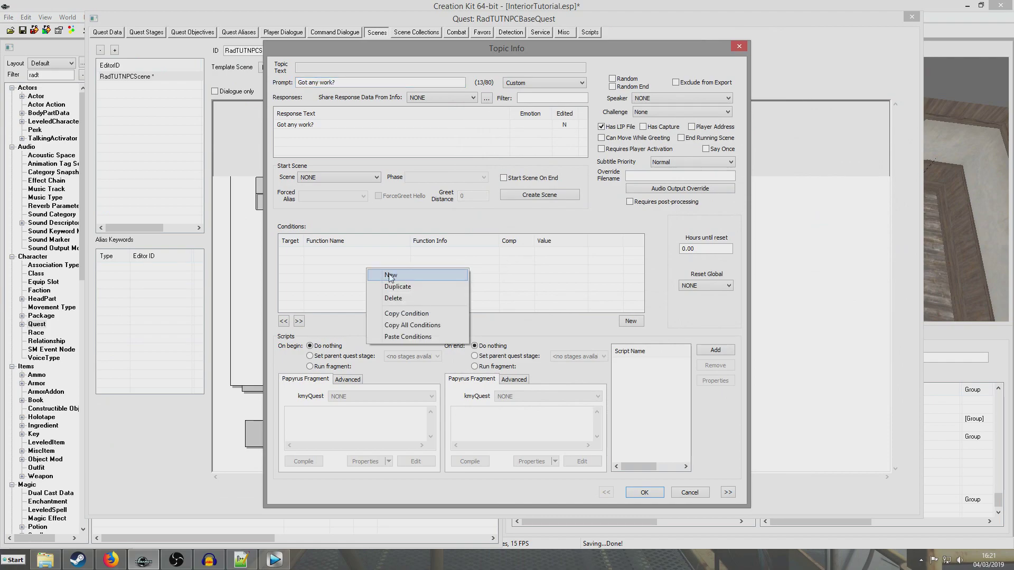
left_click(390, 276)
type("GetQuestCompleted")
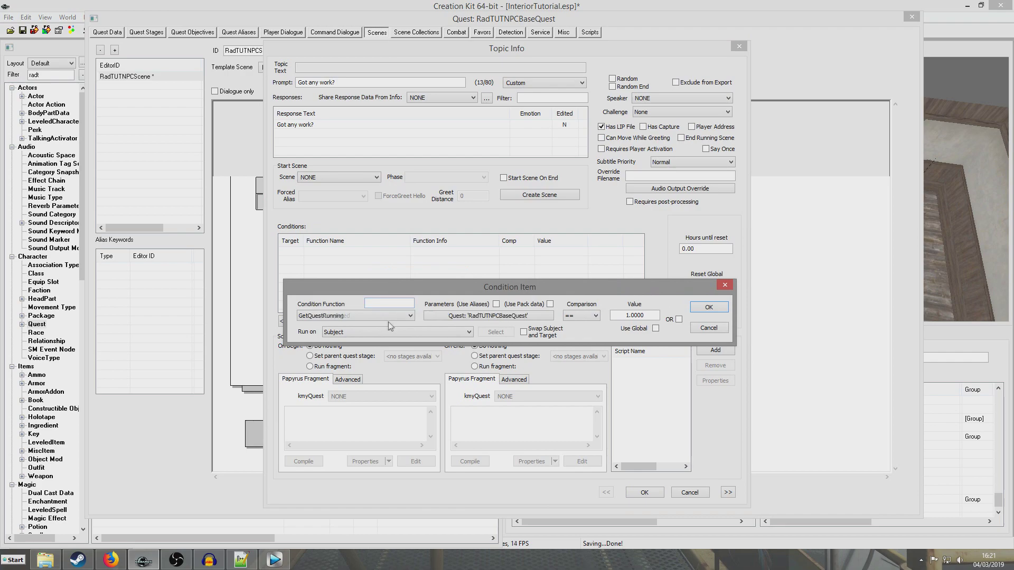
left_click(454, 315)
type("tutrad")
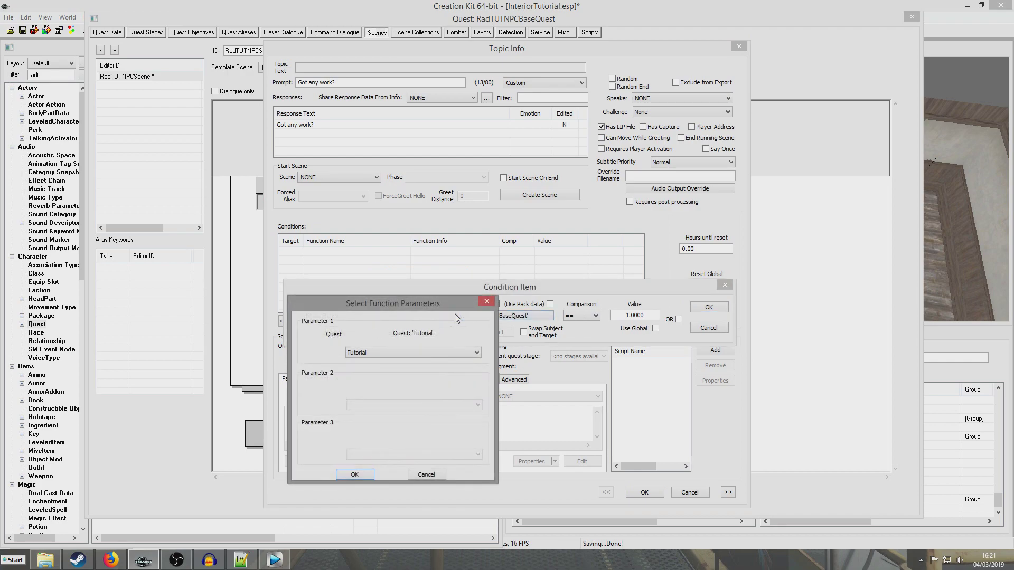
key("Return")
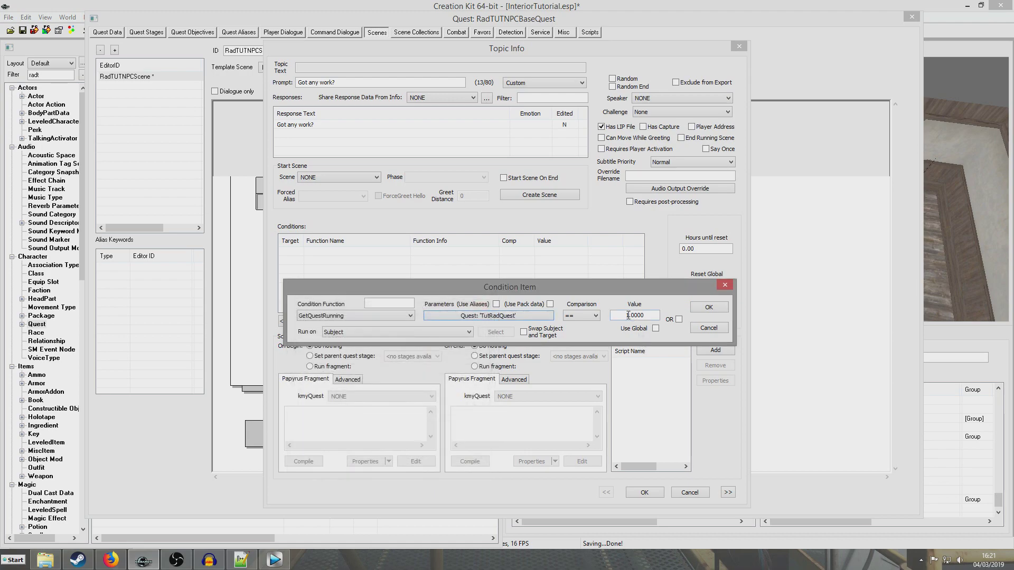
type("0")
left_click(678, 320)
left_click(708, 306)
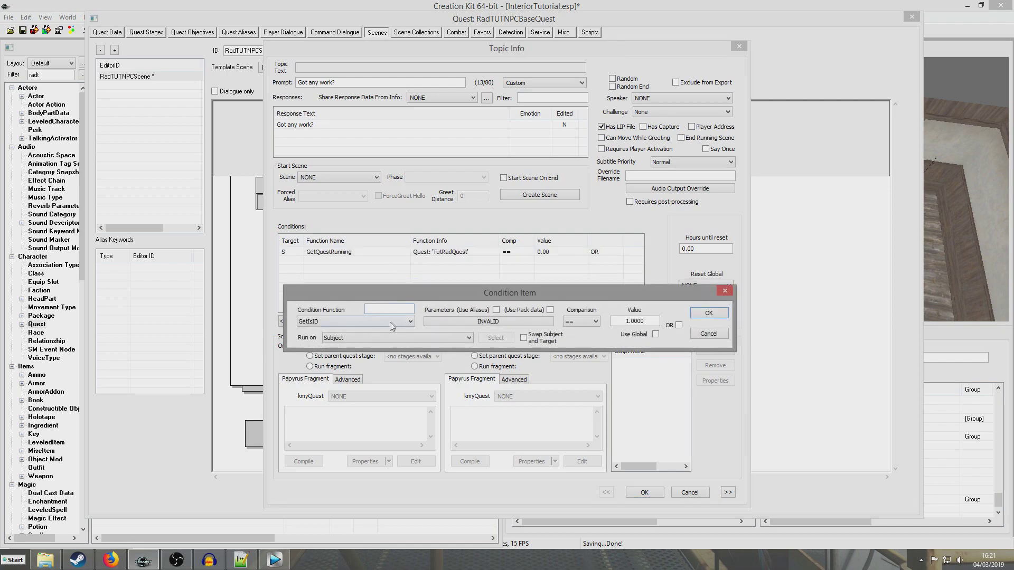
Add a second condition requiring GetStage of TutRadQuest to equal 5, joined with OR
left_click(387, 322)
type("GetStage")
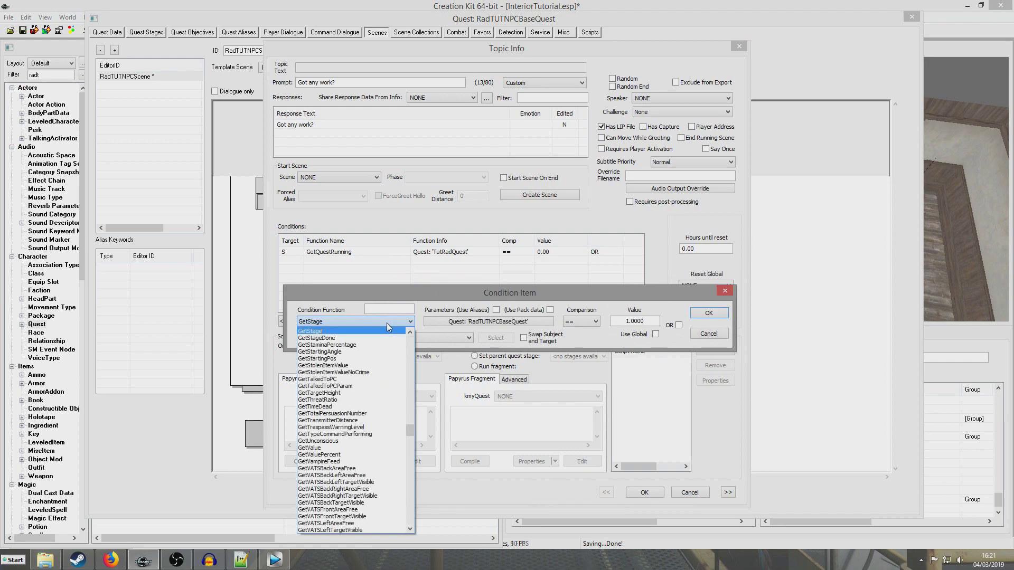
left_click(383, 331)
left_click(462, 322)
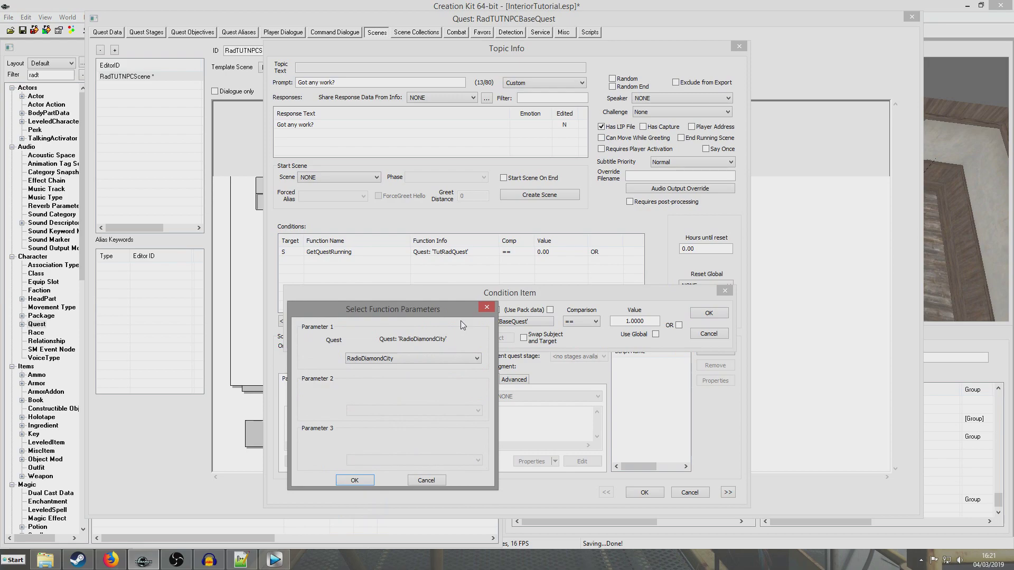
type("TutRadQuest")
key("Return")
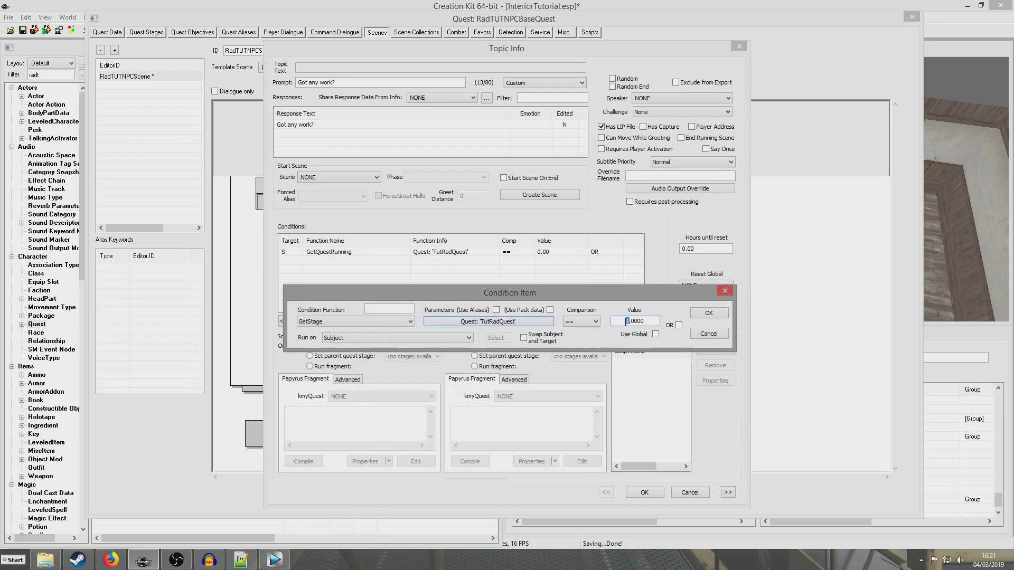
type("5")
left_click(679, 325)
left_click(707, 314)
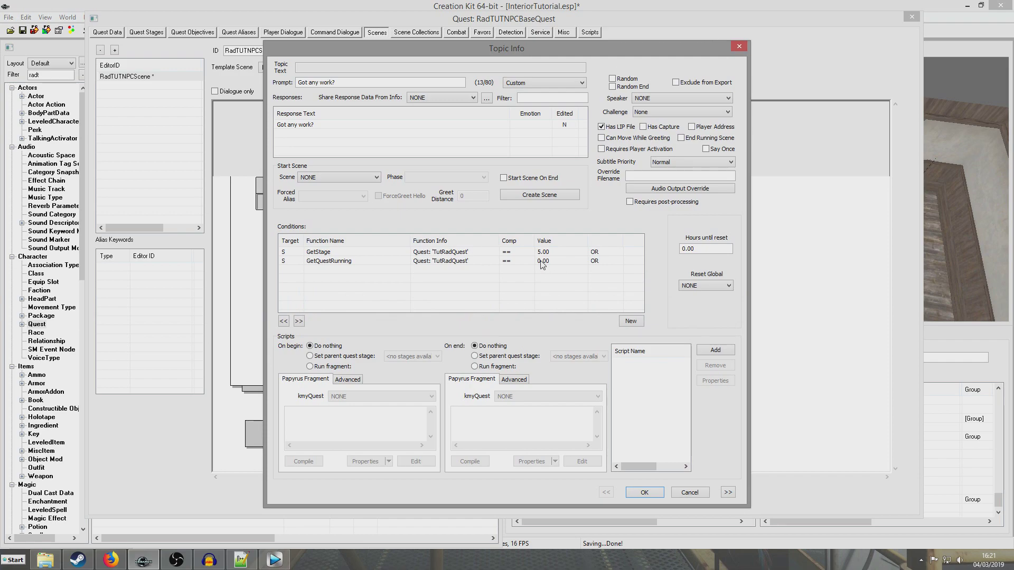
Shift the GetStage condition within the condition list and accept the player's positive response topic
left_click(458, 252)
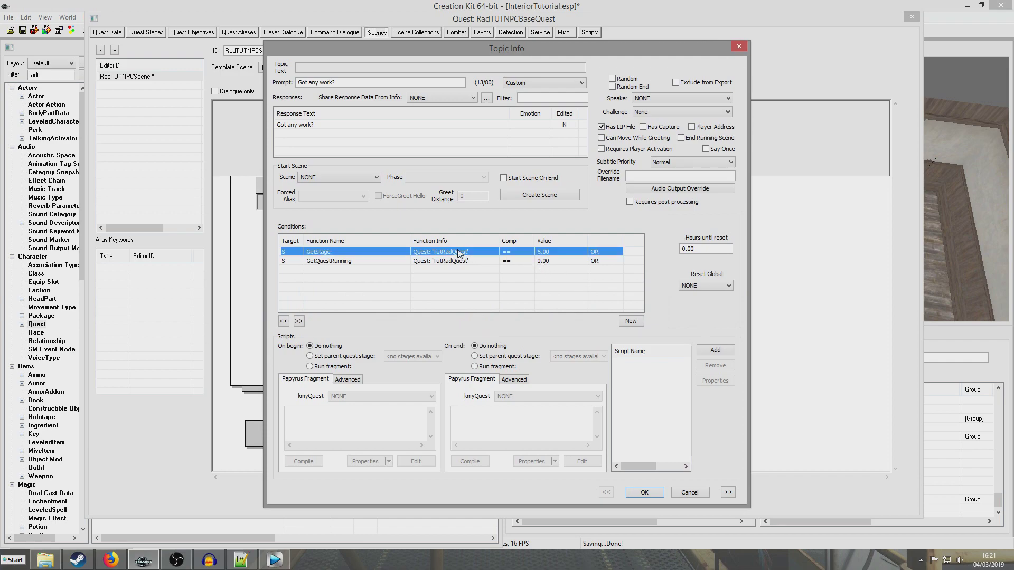
left_click(283, 322)
left_click(299, 321)
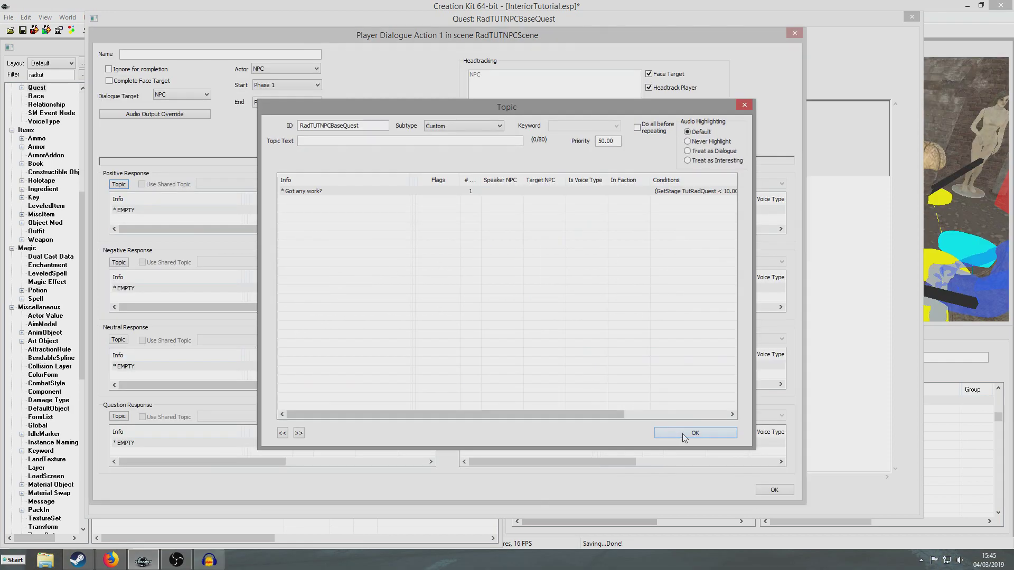
left_click(682, 433)
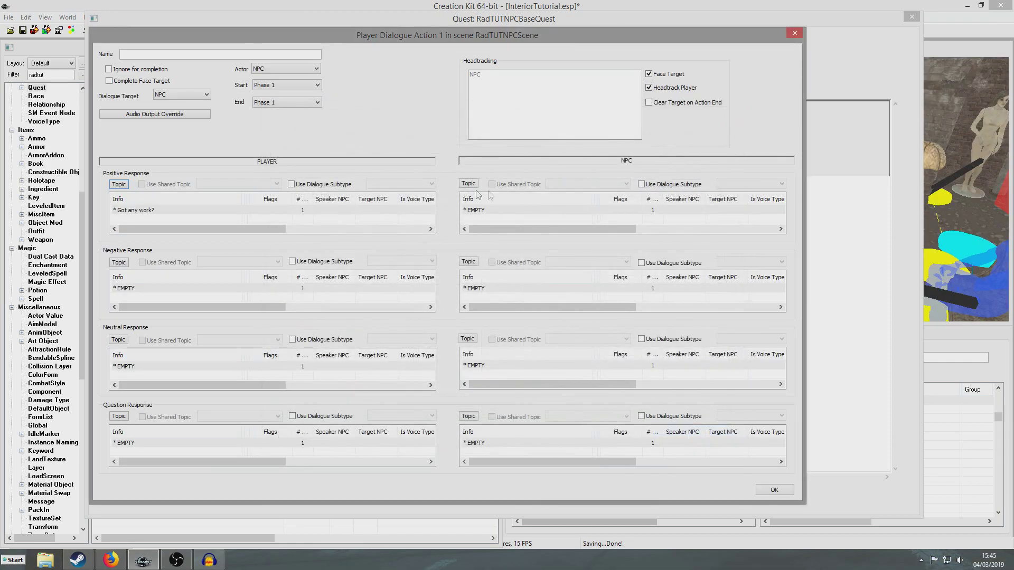
Give the NPC's positive response topic the response text "Yes, I need you to kill a raider for me!"
left_click(469, 185)
double_click(329, 191)
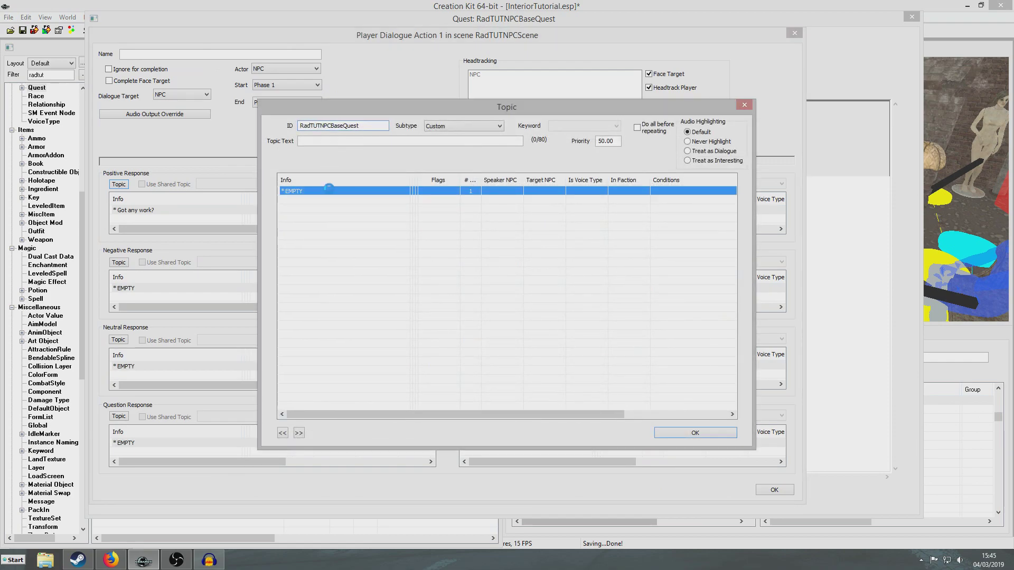
double_click(313, 125)
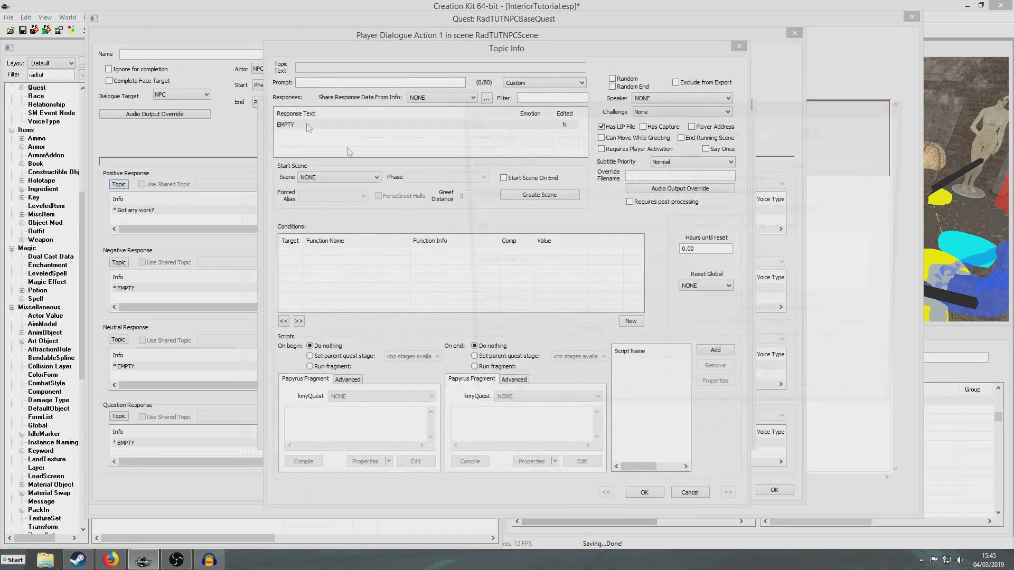
type("Yes, I need you to kill a raider for me!")
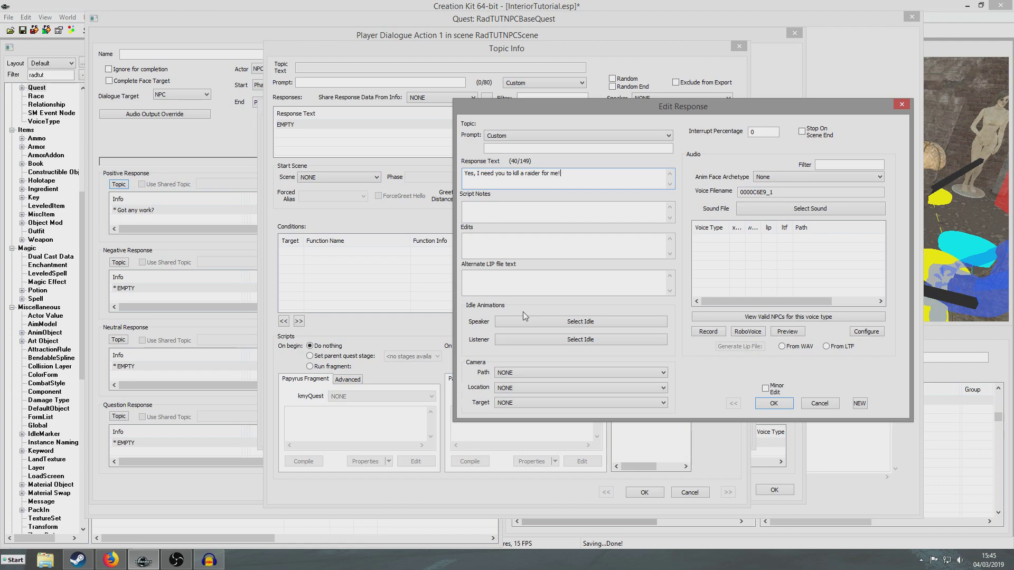
key("Return")
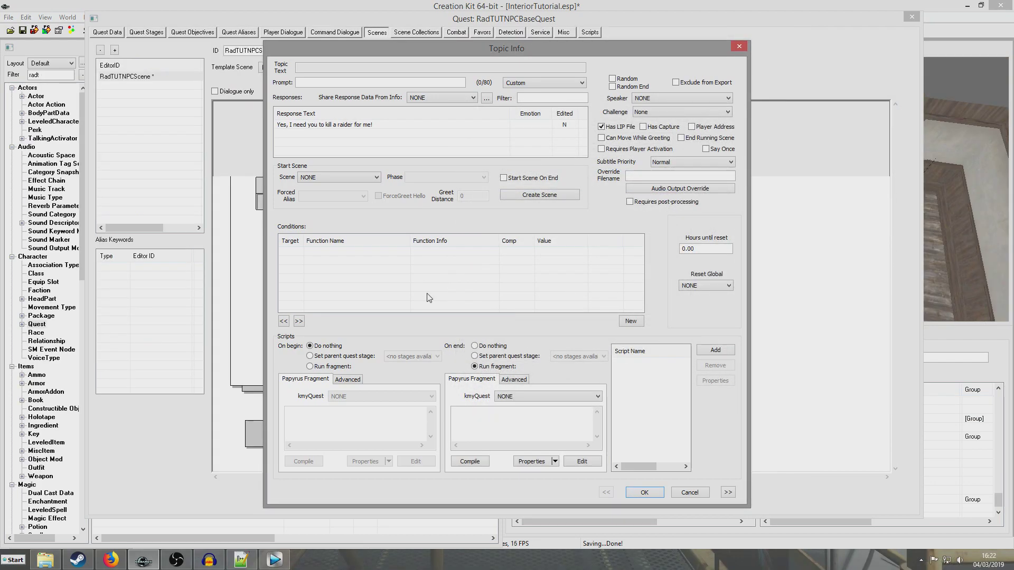
Add a GetQuestRunning condition for TutRadQuest equal to 0 to the NPC's raider response
right_click(406, 273)
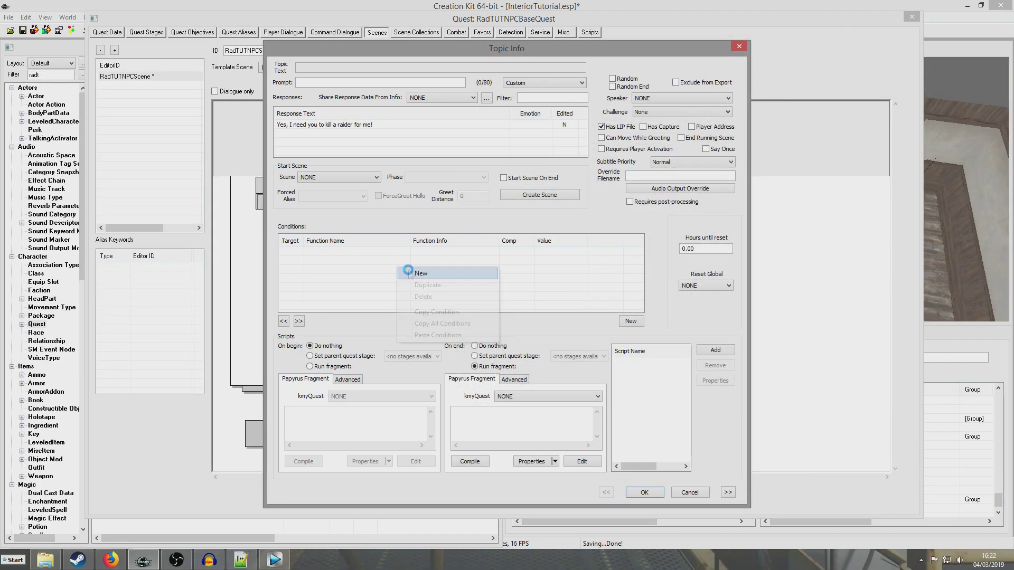
left_click(407, 272)
type("GetQuestRunning")
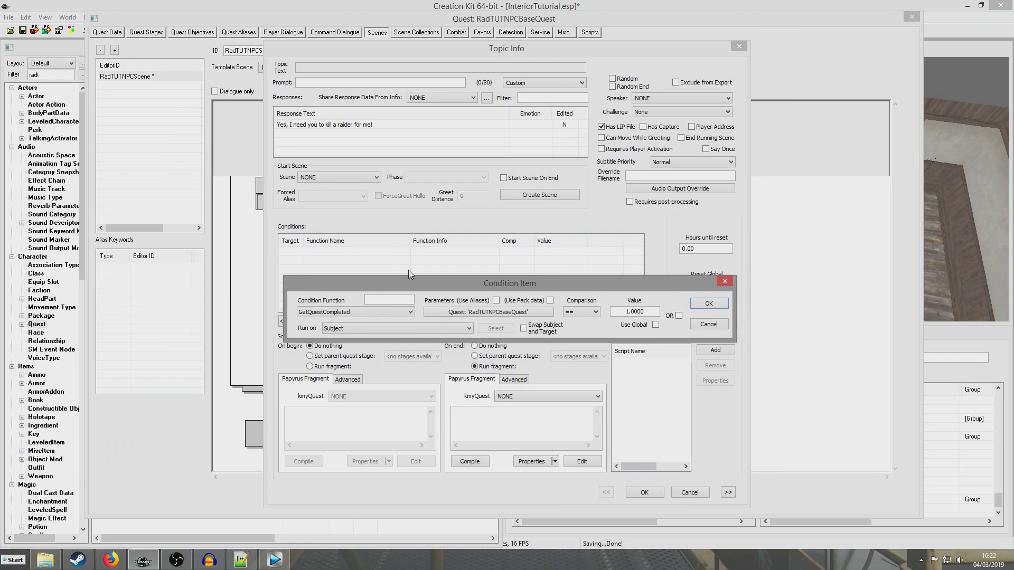
left_click(441, 311)
type("TutRadQuest")
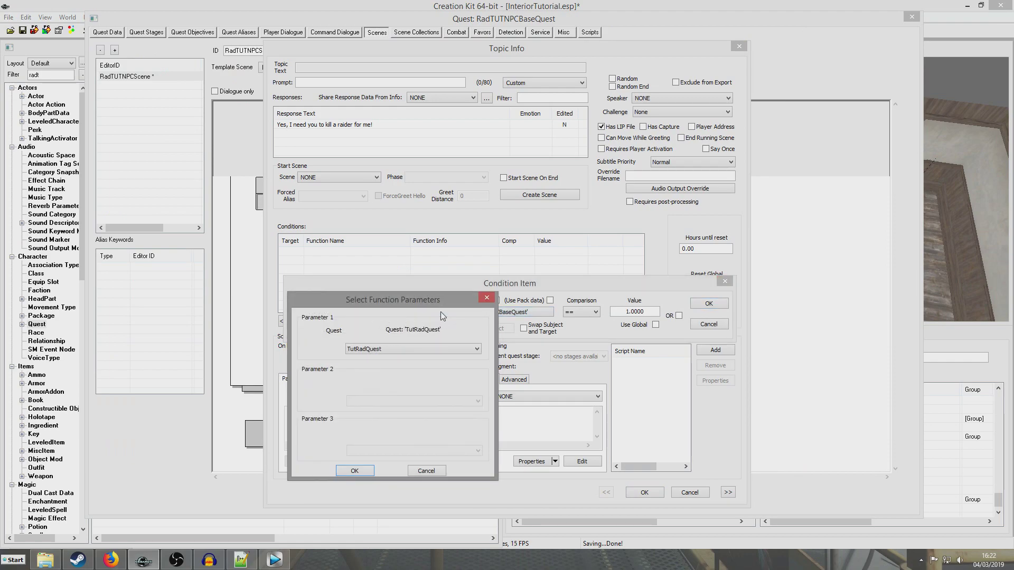
key("Return")
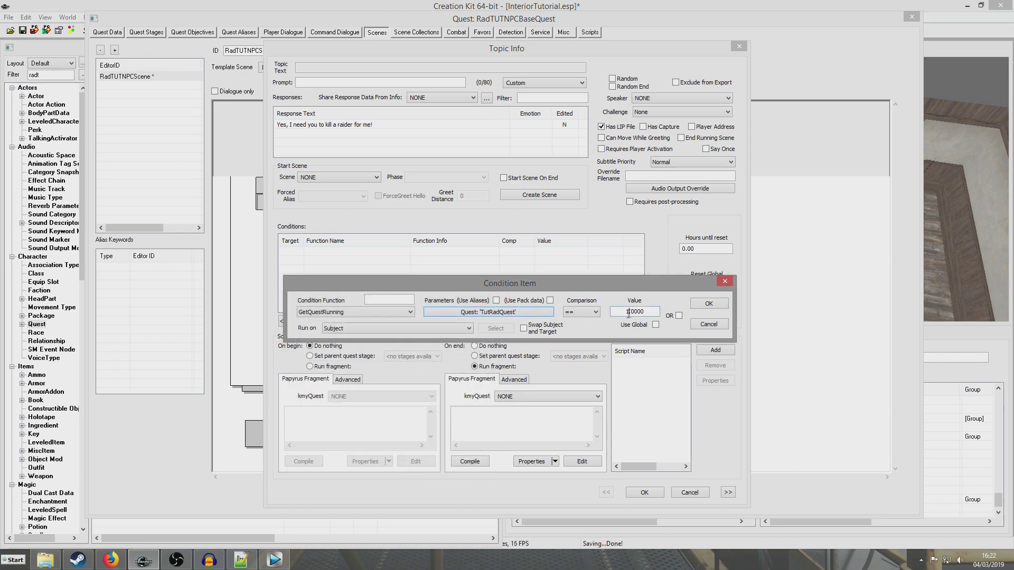
left_click(701, 304)
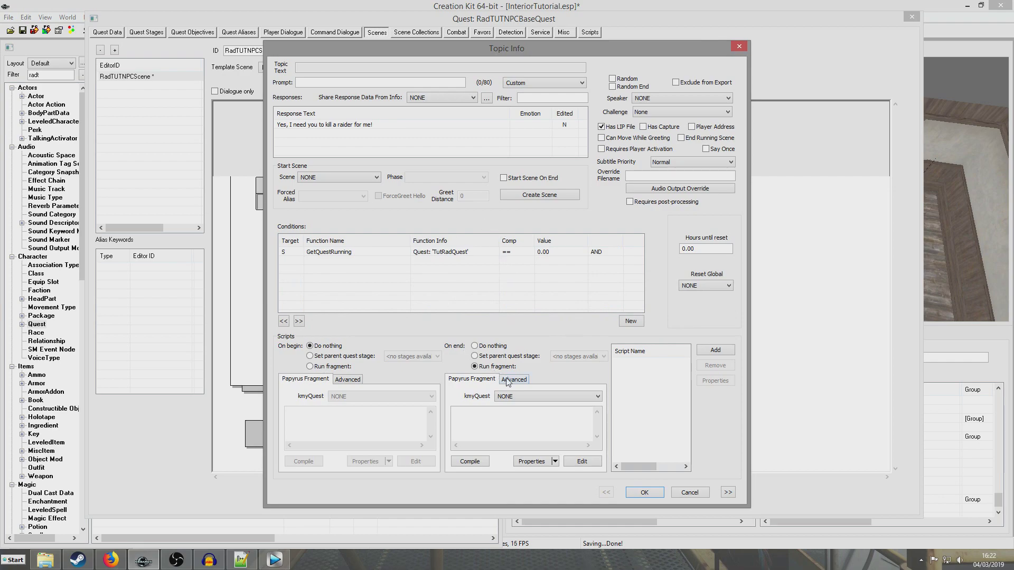
Add a Quest property named TutRadQuest to the response's end fragment script and accept the properties
left_click(524, 461)
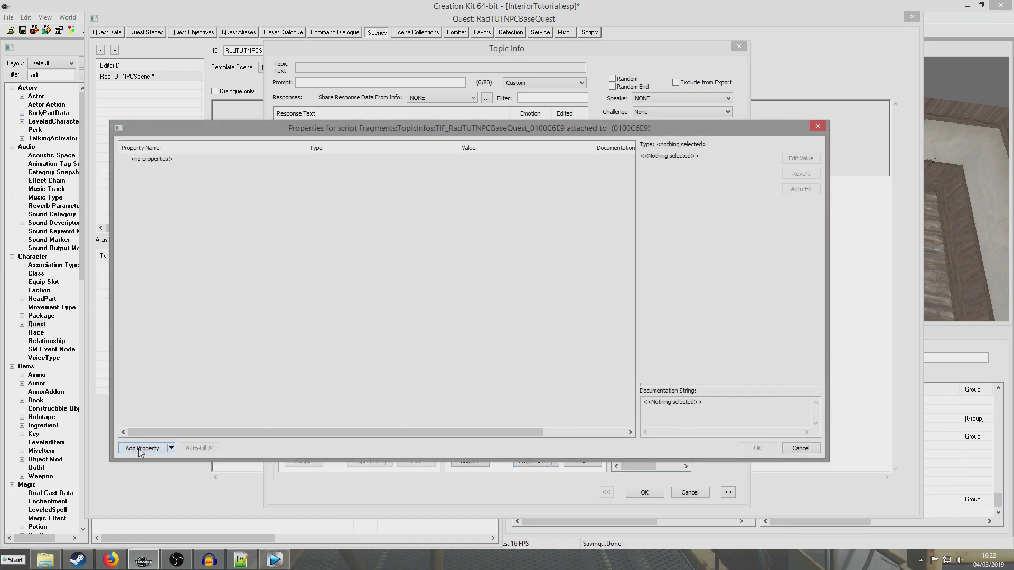
left_click(138, 448)
left_click(232, 164)
type("q")
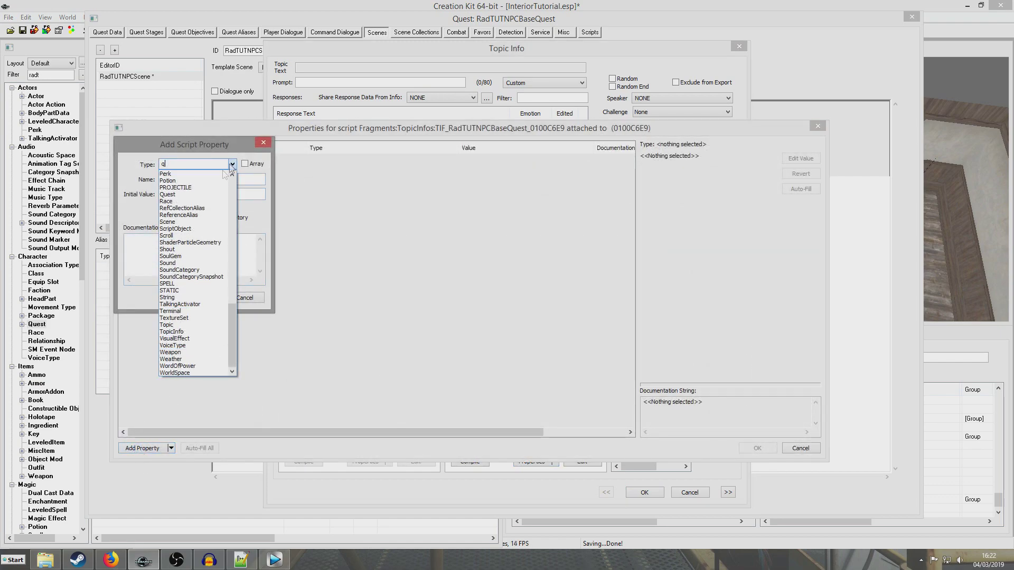
left_click(208, 195)
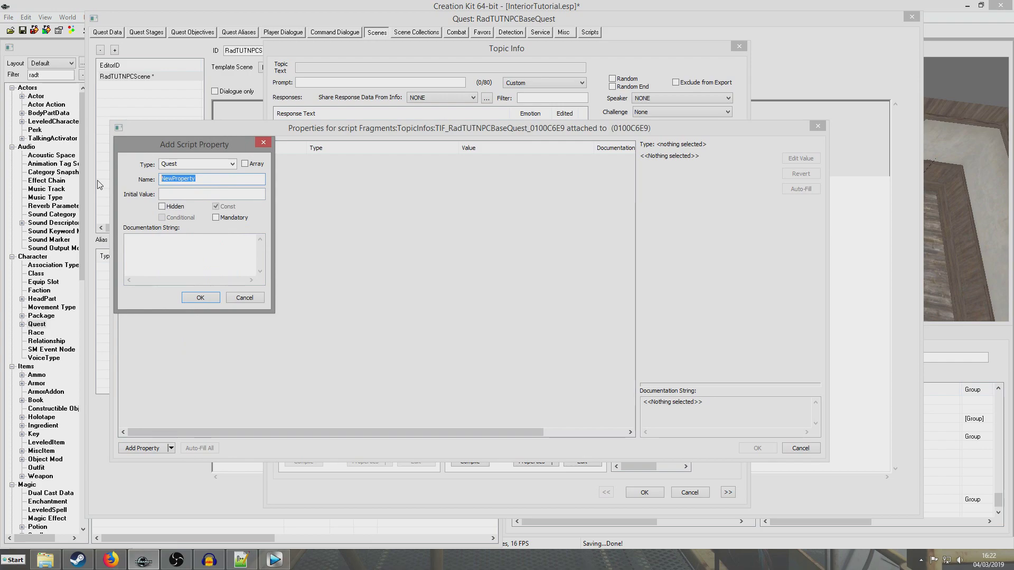
type("TutRadQuest")
key("Return")
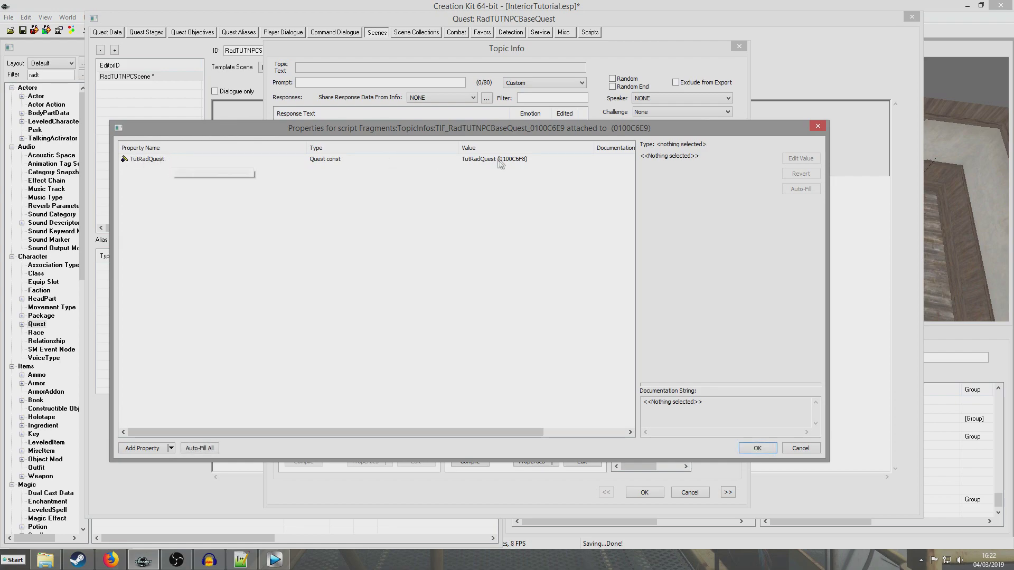
left_click(502, 159)
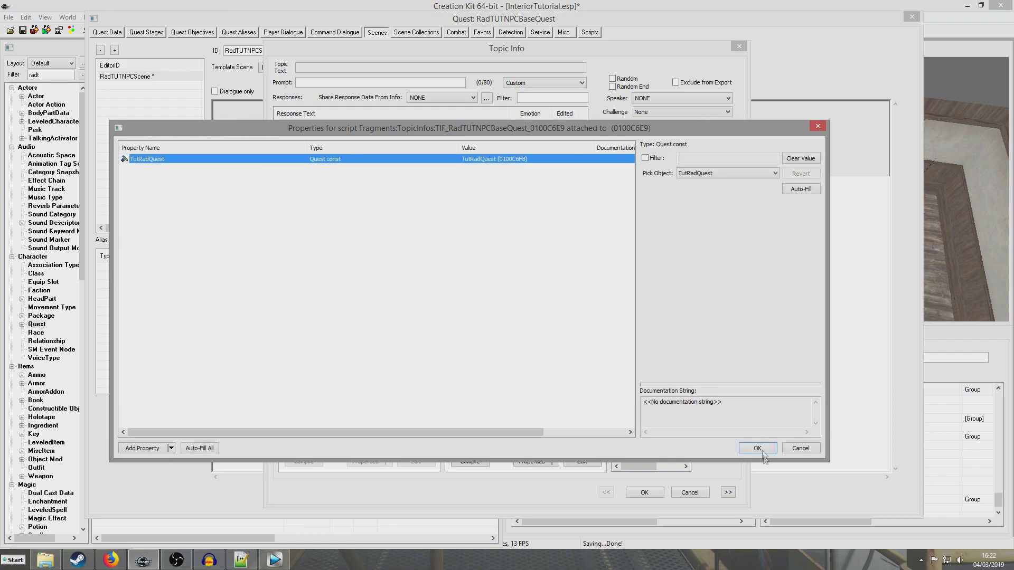
left_click(759, 448)
Write the end fragment TutRadQuest.SetStage(5) for the NPC's raider response and compile it
left_click(544, 421)
type("TutRadQuest")
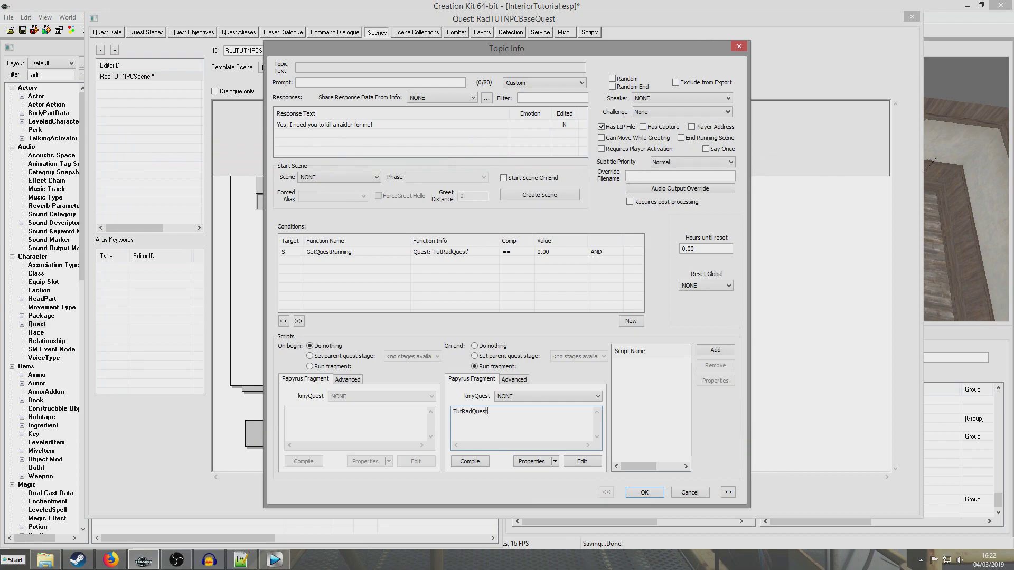
type(".SetStage(5")
left_click(470, 462)
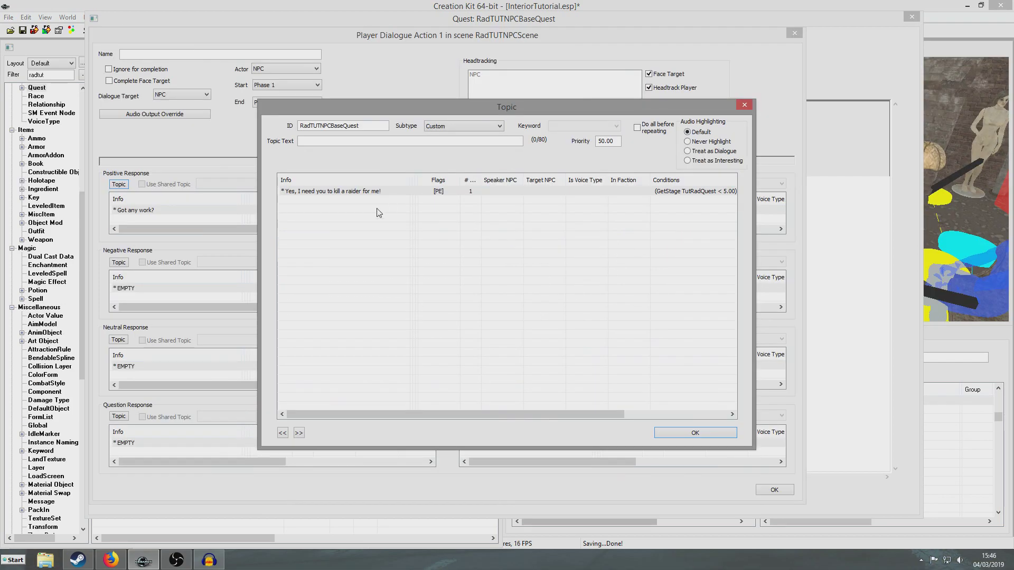
Add a second info to the NPC's positive topic with the response text "I've already got some work: get it done!"
right_click(308, 212)
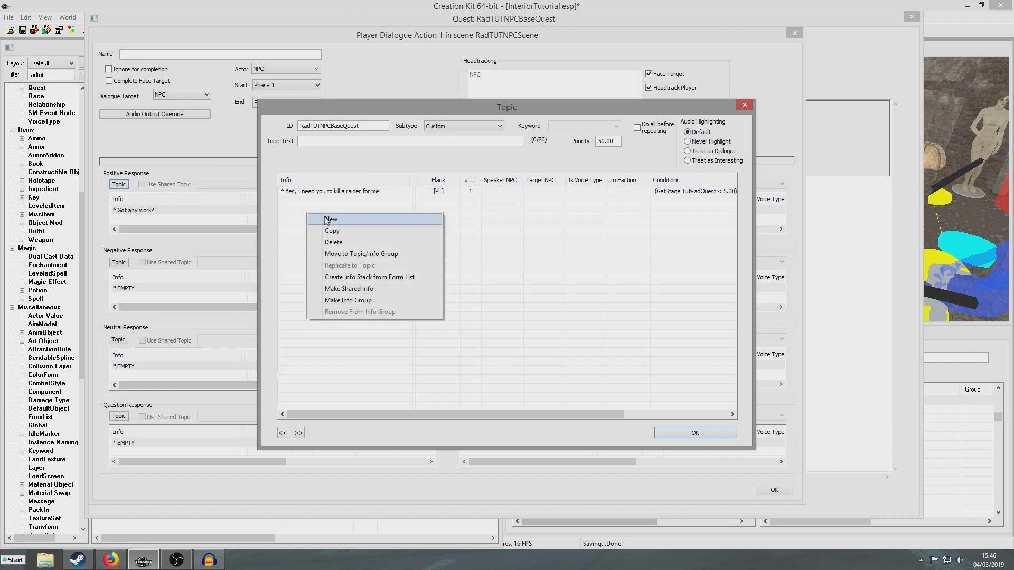
left_click(317, 218)
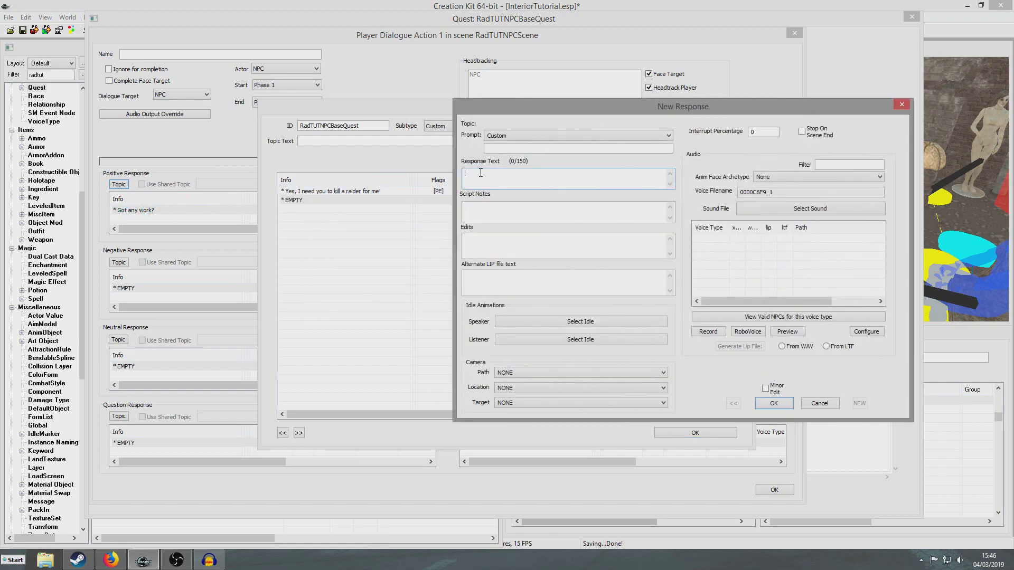
type("I've already got some work: get it done!")
key("Return")
Paste the copied GetStage condition for TutRadQuest into the new info, change it to equal 5, and accept the info
right_click(365, 259)
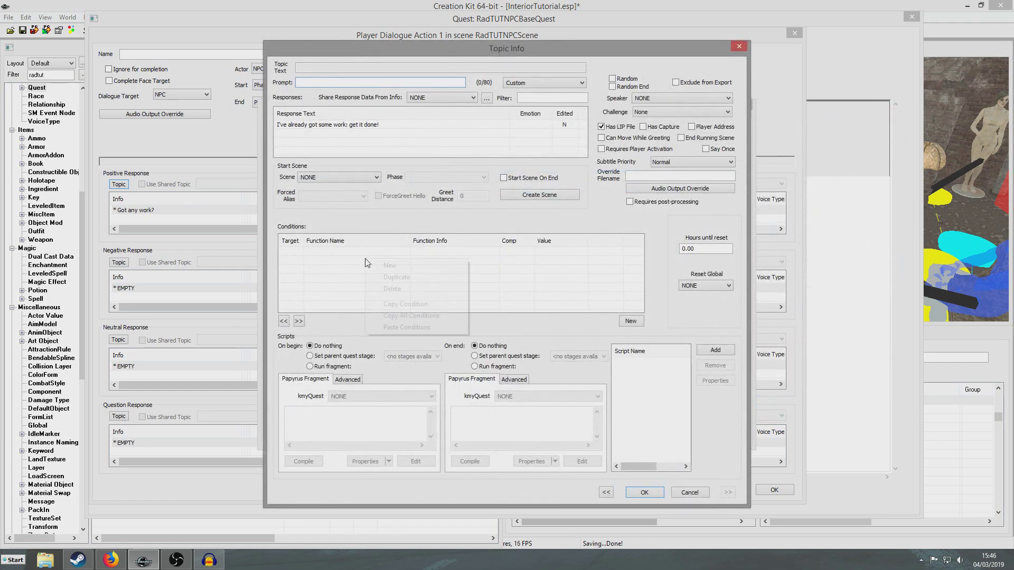
left_click(401, 328)
double_click(446, 252)
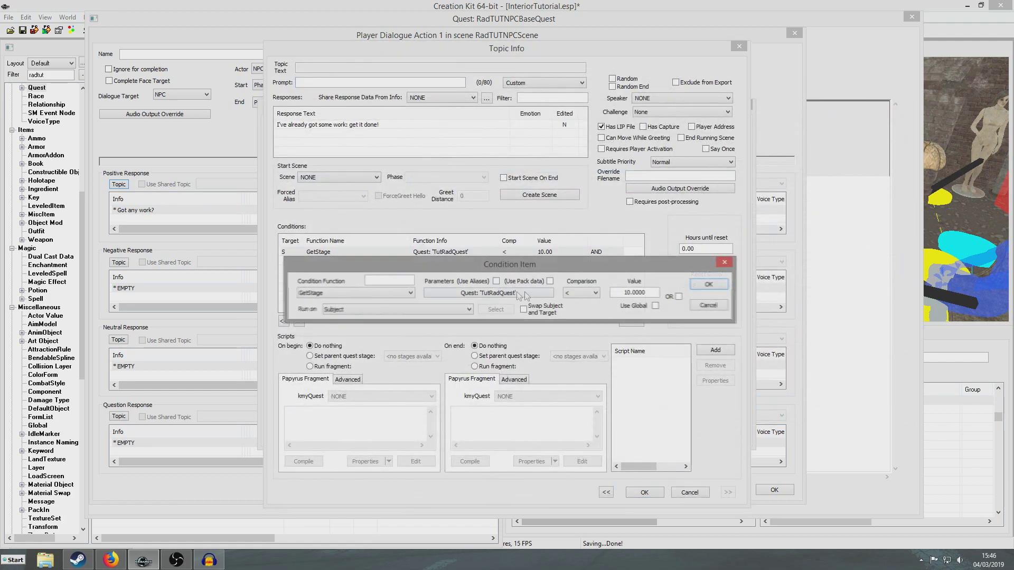
left_click(583, 294)
left_click(581, 324)
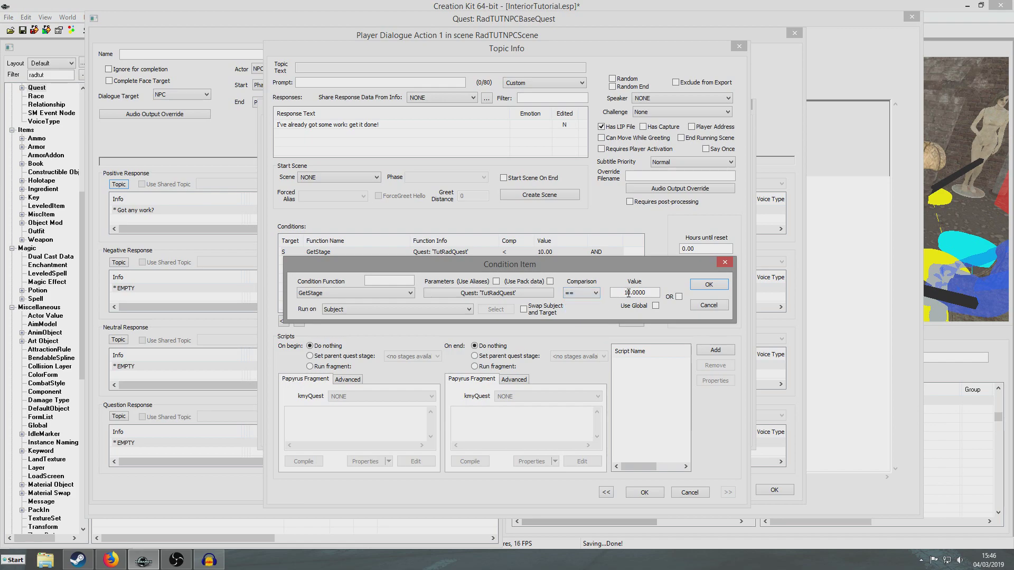
left_click_drag(630, 292, 627, 293)
type("5")
left_click(708, 284)
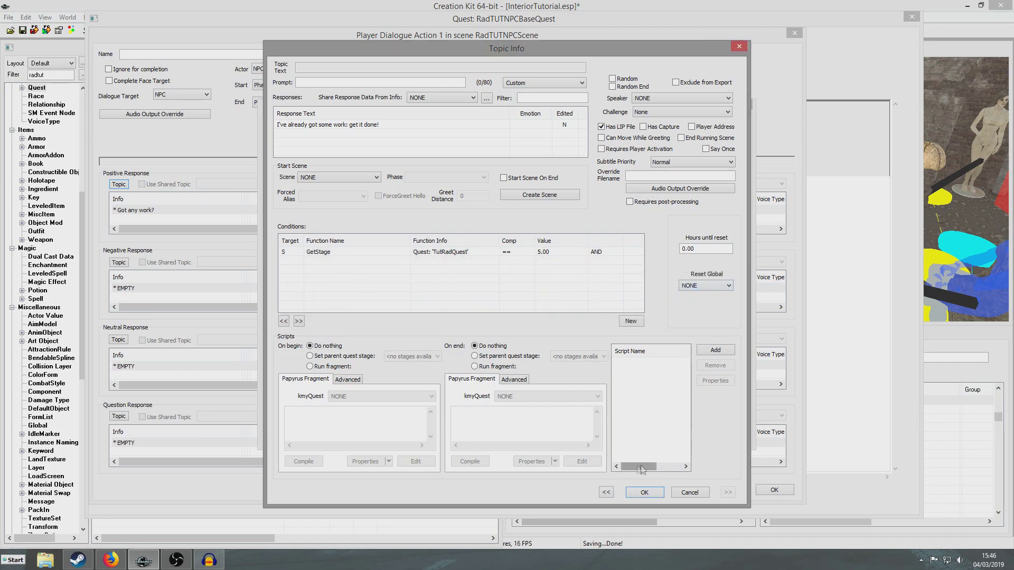
left_click(644, 492)
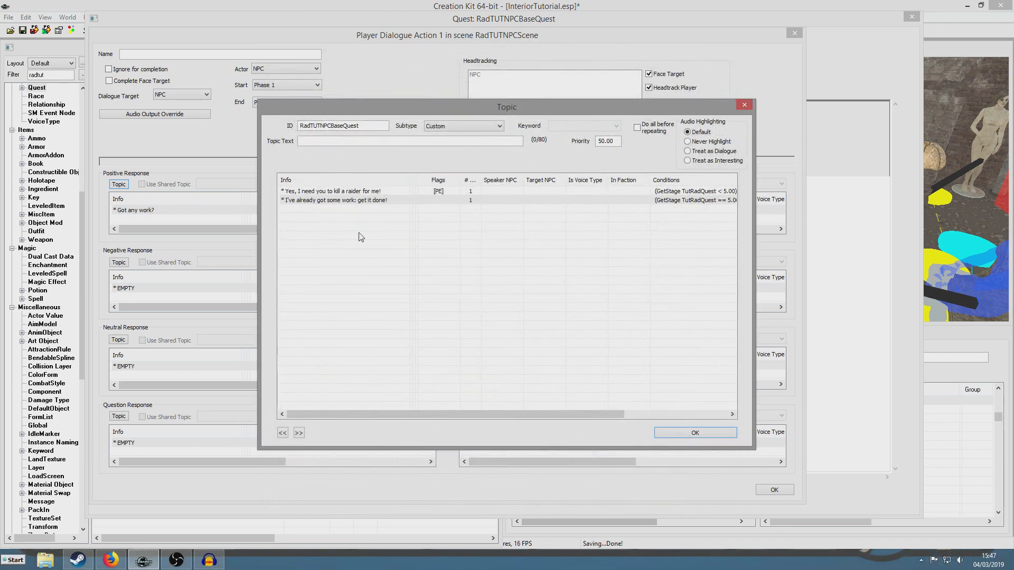
Add a second info to the player's positive response with the text "It's done." and the prompt "It's done"
left_click(703, 436)
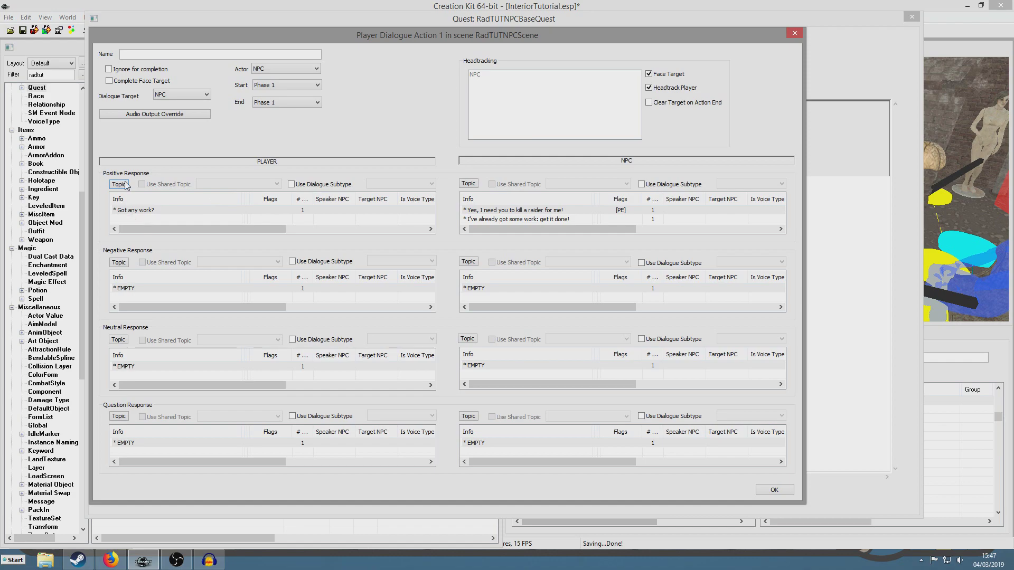
right_click(133, 220)
left_click(155, 226)
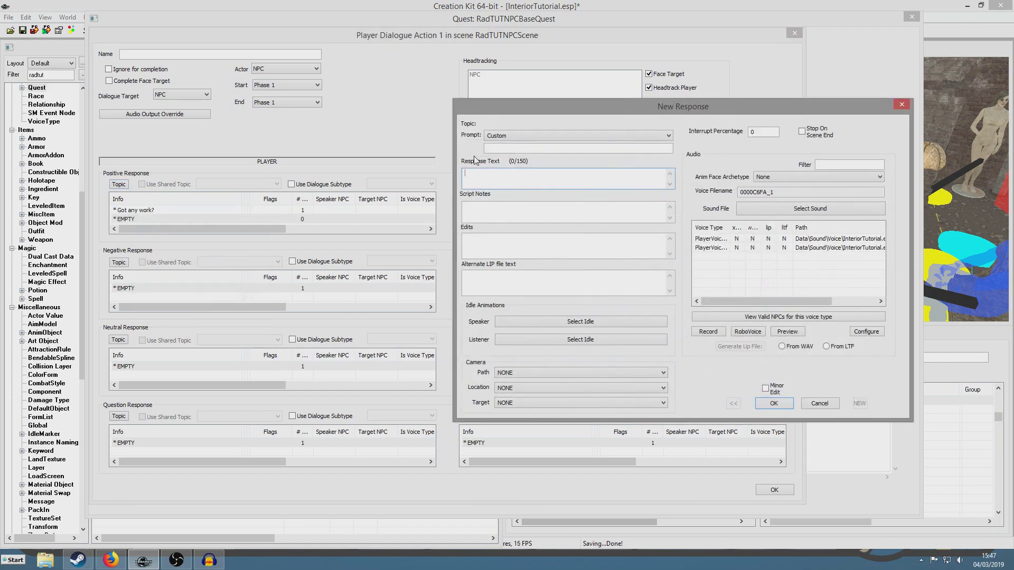
type("It's done.")
left_click(502, 150)
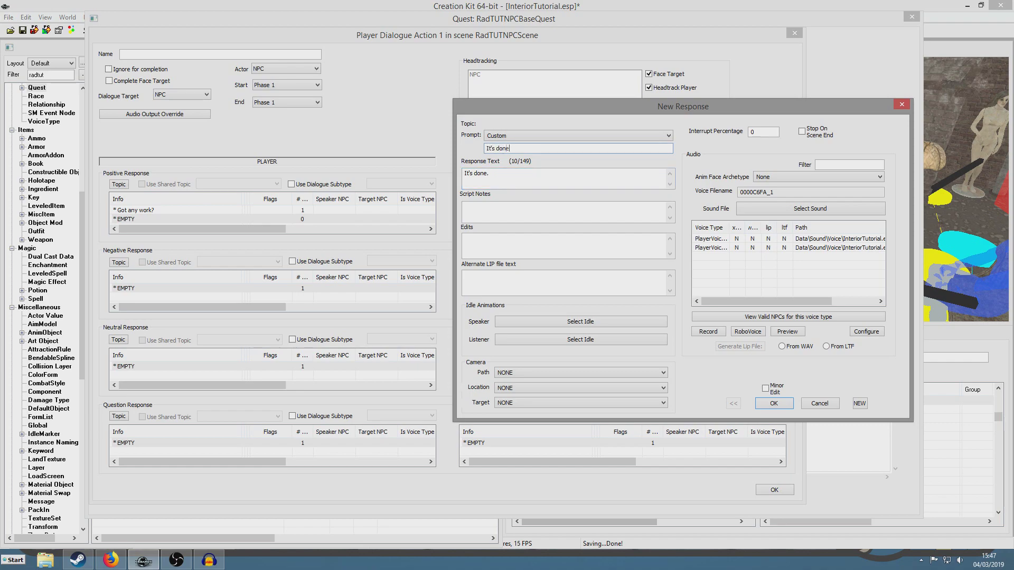
left_click(774, 403)
Paste the GetStage condition for TutRadQuest into the player's new info, make it equal 10, copy it and accept the info
right_click(372, 254)
left_click(412, 317)
double_click(422, 252)
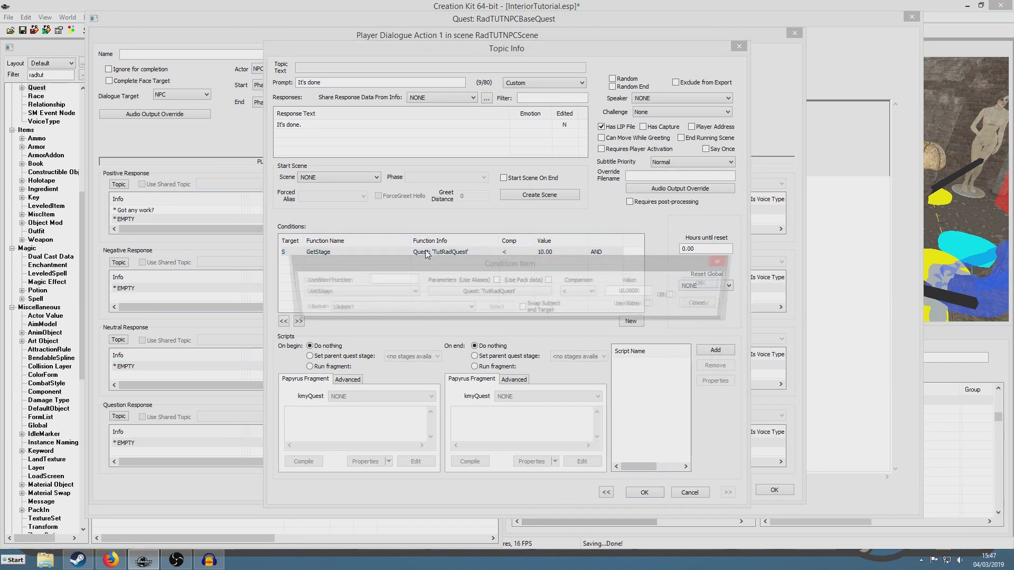
left_click(581, 292)
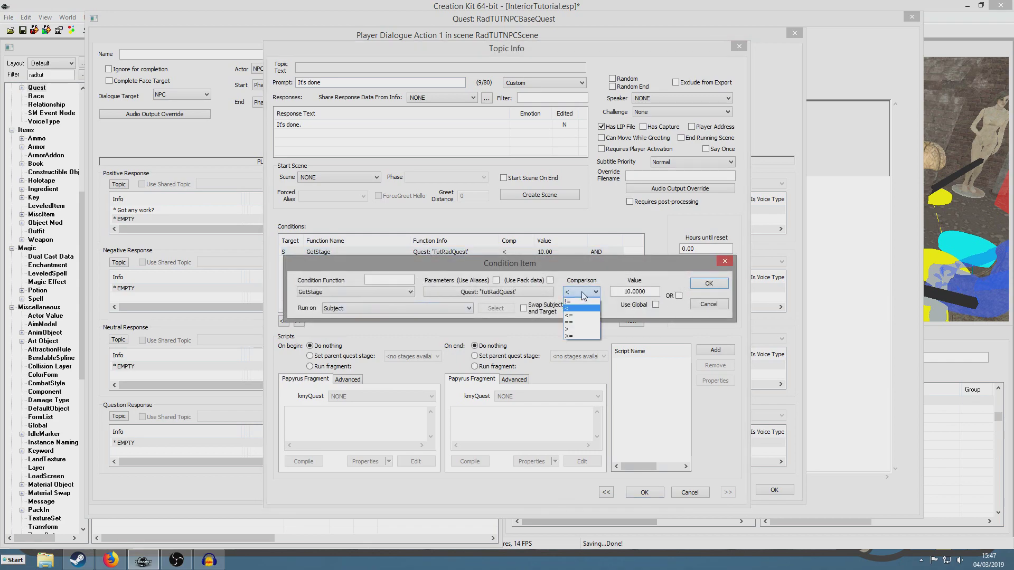
left_click(583, 322)
left_click(708, 283)
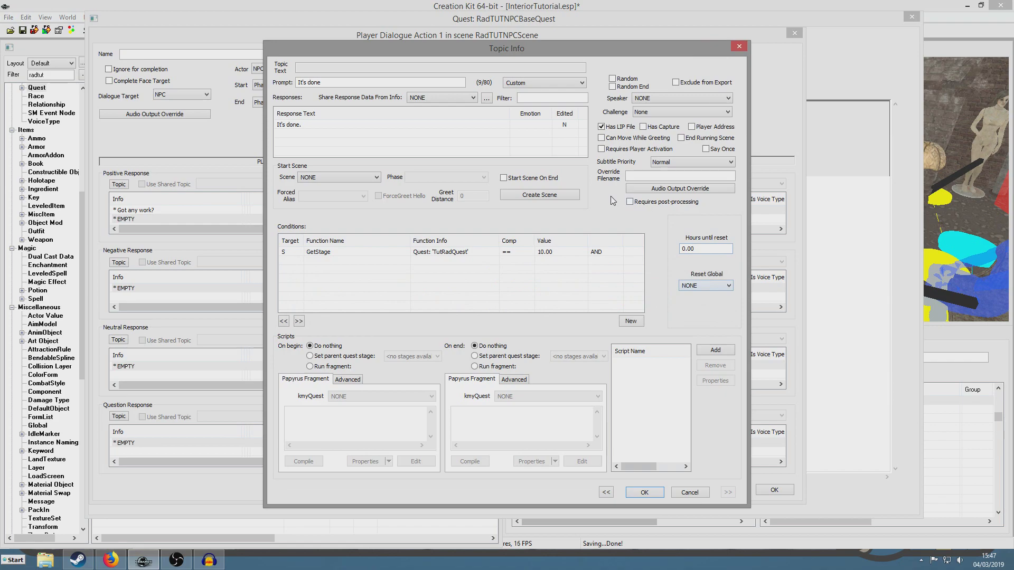
right_click(580, 253)
left_click(593, 297)
left_click(645, 493)
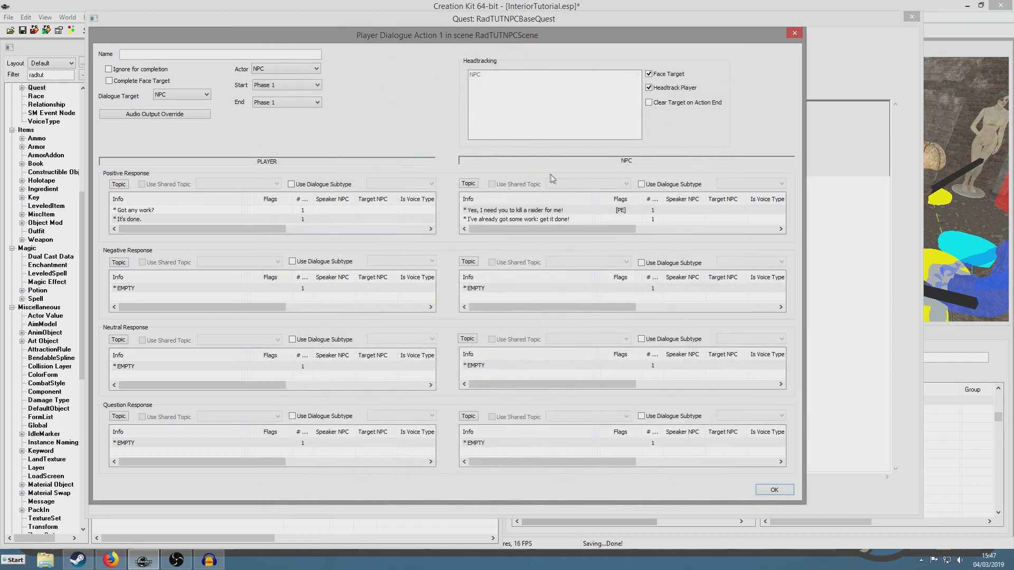
Add a third info, "Well done! I knew you could do it. Thanks.", to the NPC's positive topic and paste the copied GetStage condition into it
left_click(467, 185)
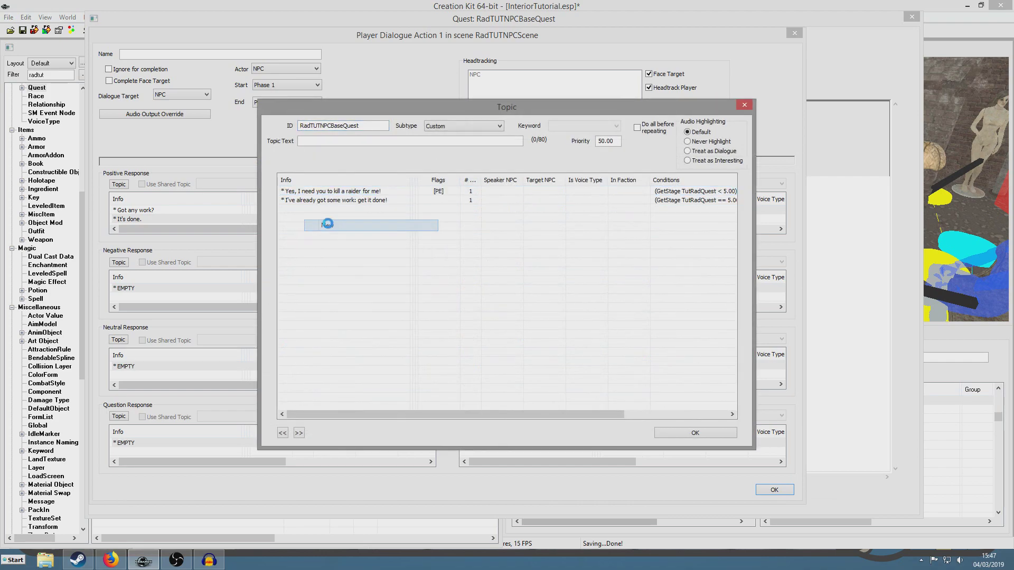
type("Well done! I ki")
key("BackSpace")
type("new ")
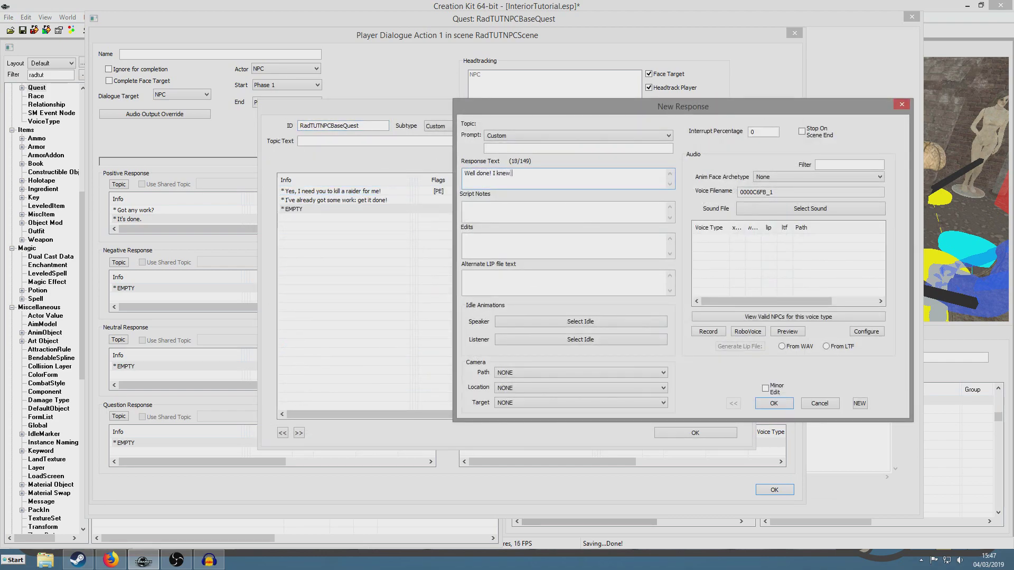
type("you could do it. Thanks.")
key("Return")
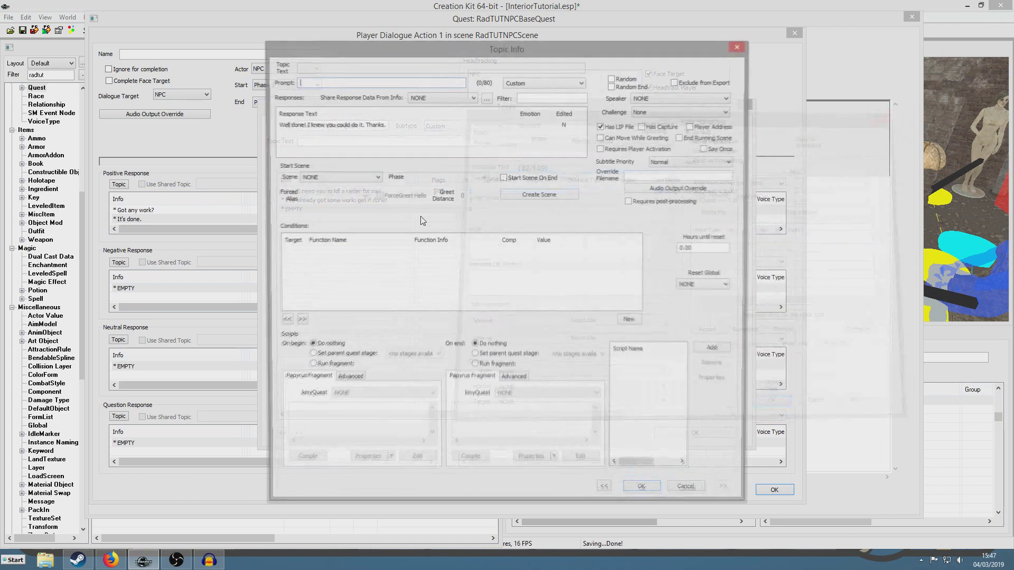
right_click(412, 294)
left_click(449, 357)
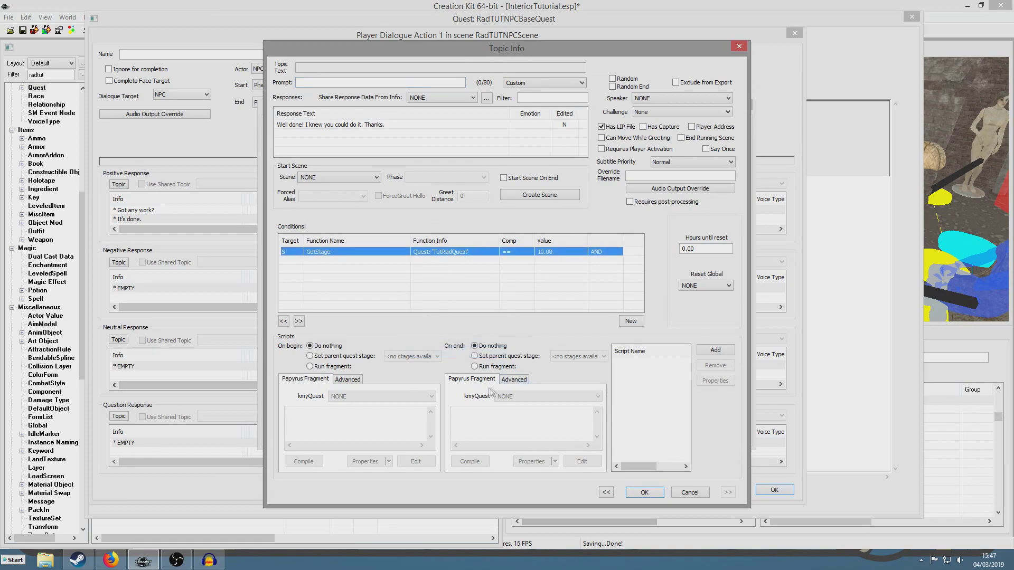
Enable the end fragment for the NPC's new info and add a Quest property named TutRadQuest to its script
left_click(475, 366)
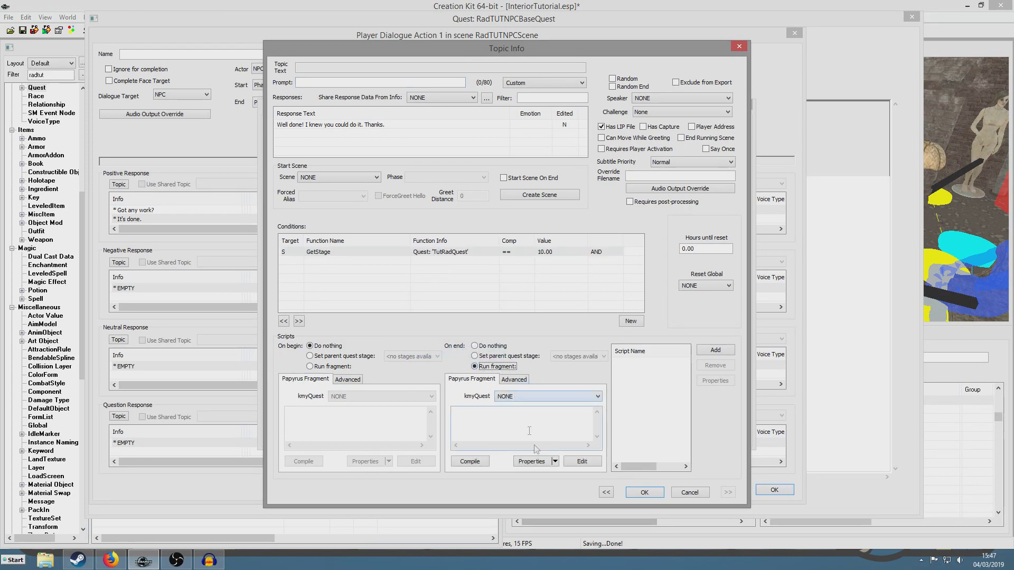
left_click(532, 462)
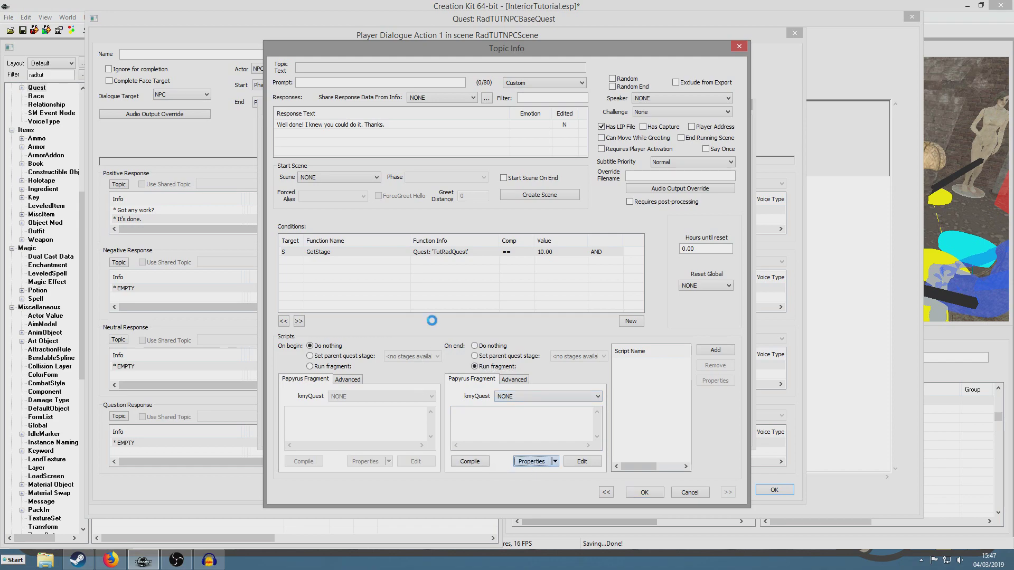
left_click(138, 447)
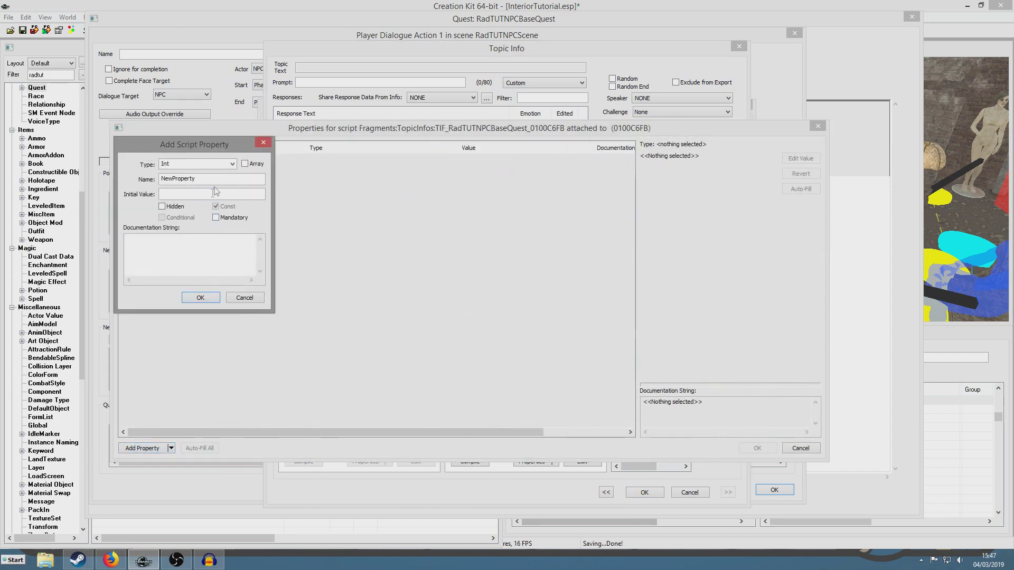
left_click(232, 163)
type("q")
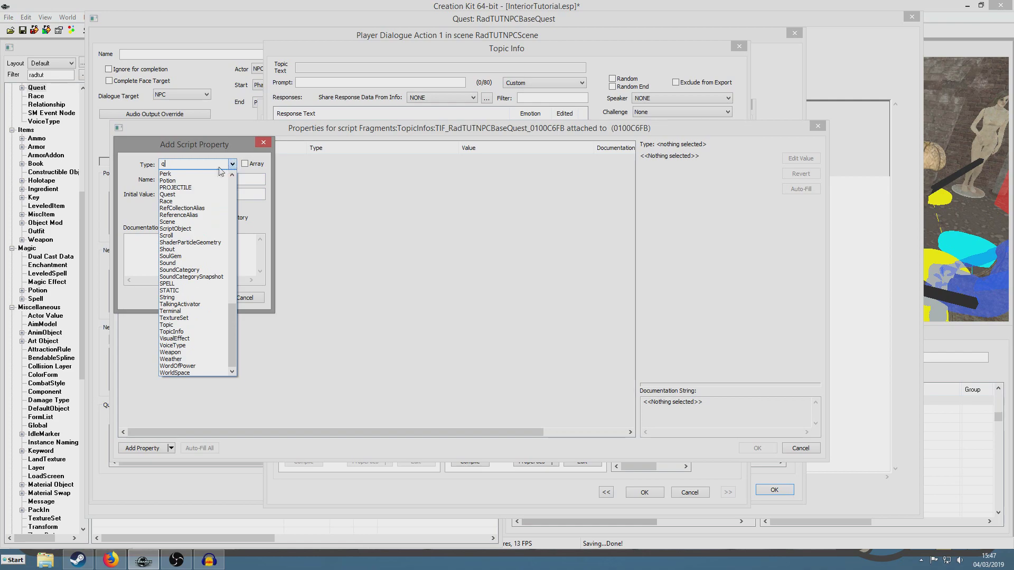
left_click(197, 194)
double_click(196, 178)
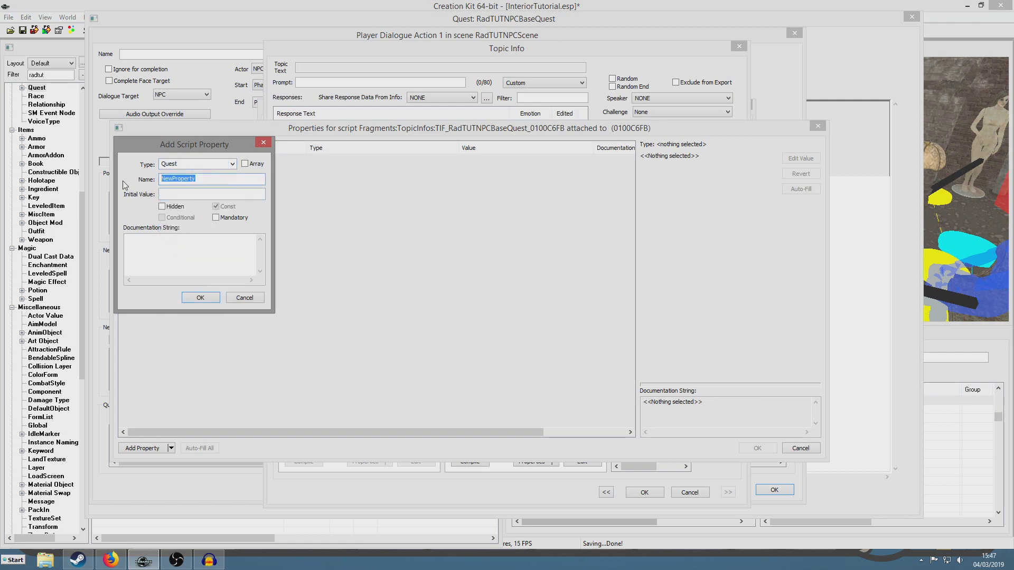
type("TutRadQuest")
key("Return")
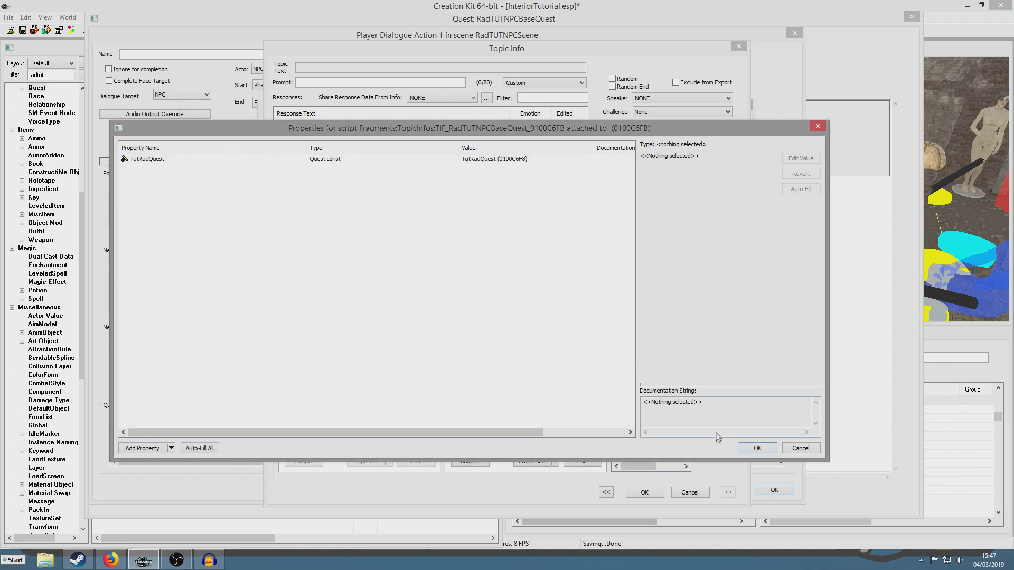
left_click(750, 449)
Write the end fragment TutRadQuest.SetStage(15), compile it, and accept the info, topic and player dialogue action
left_click(535, 425)
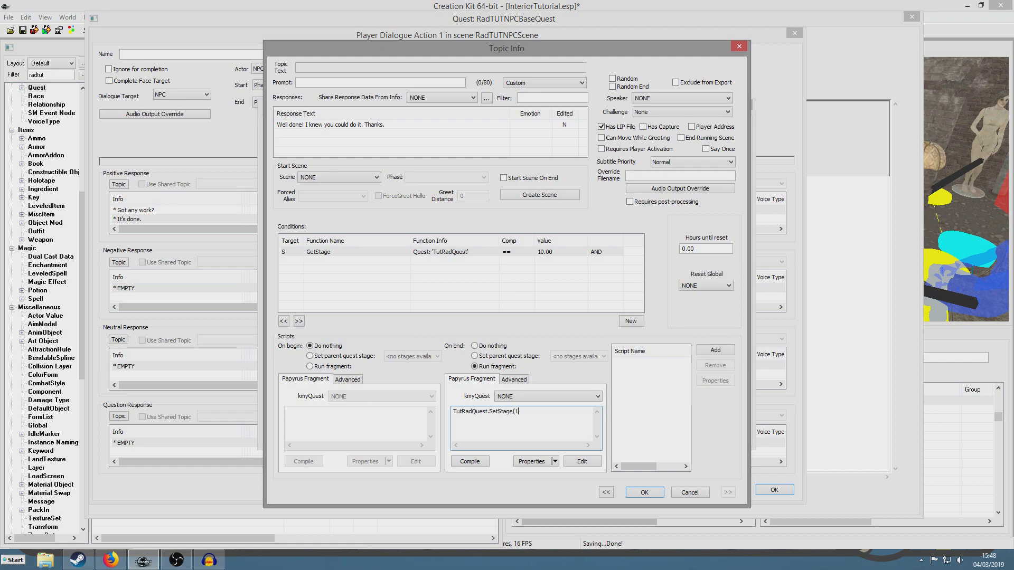
left_click(472, 462)
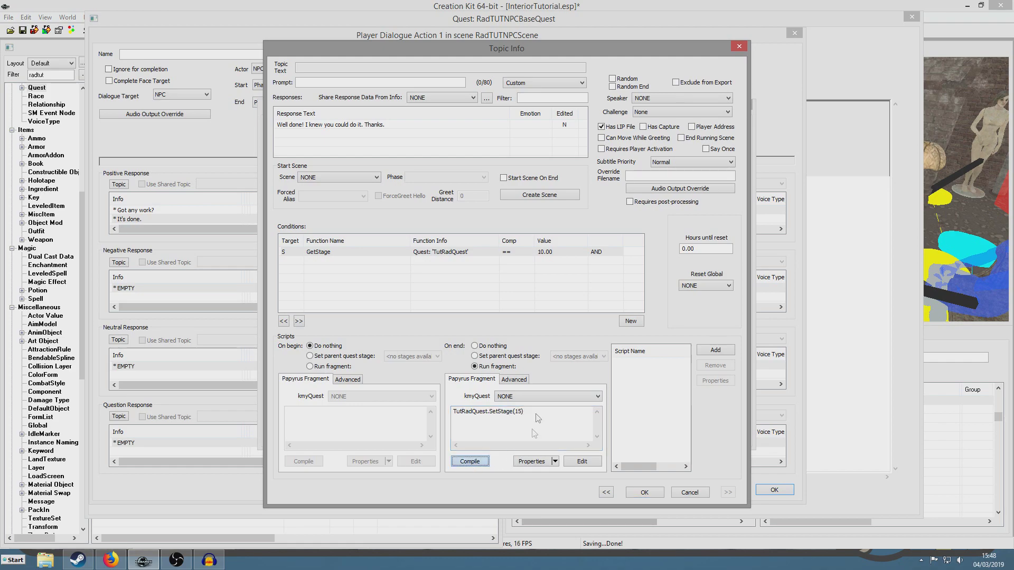
left_click(645, 492)
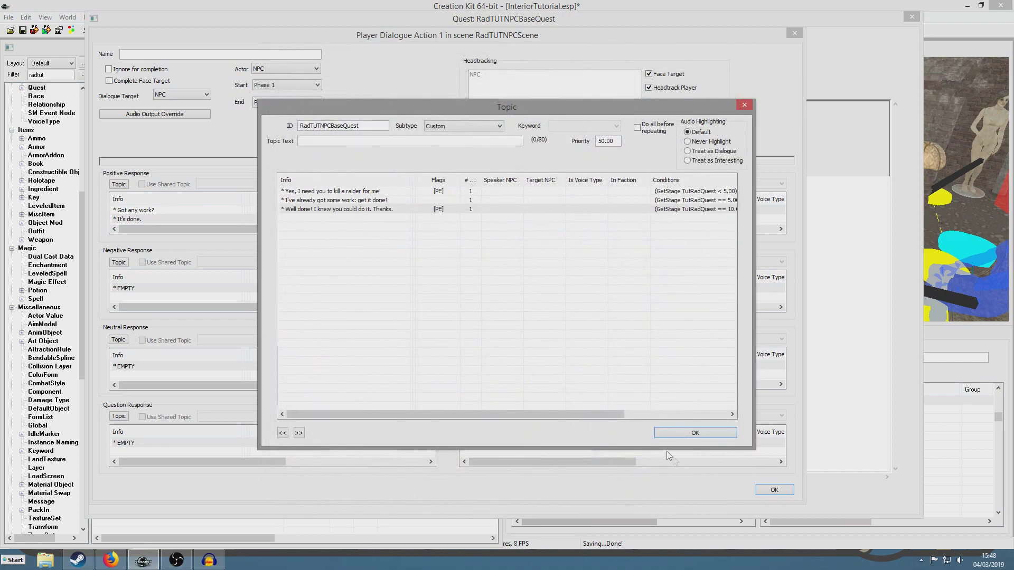
left_click(688, 434)
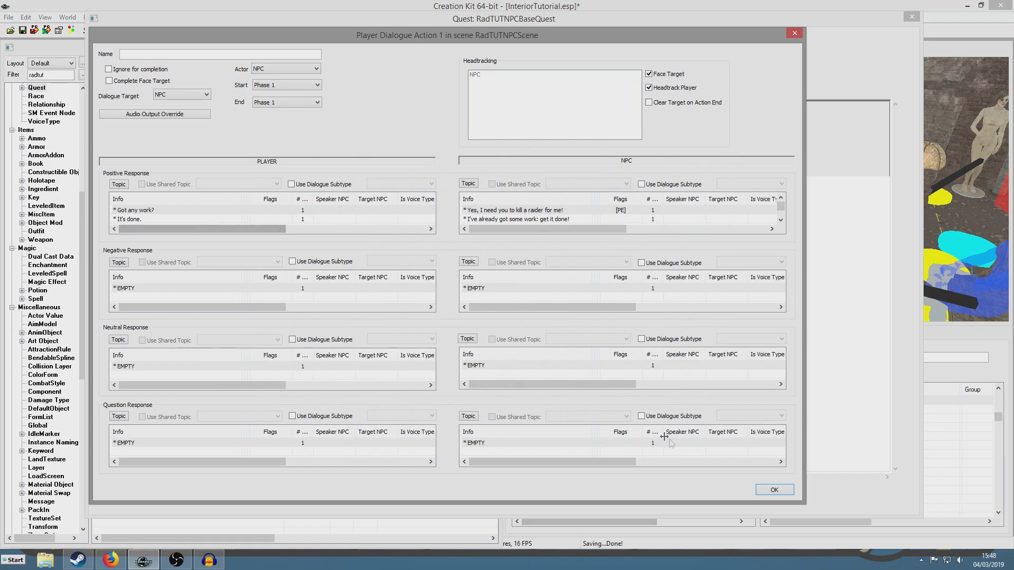
left_click(767, 490)
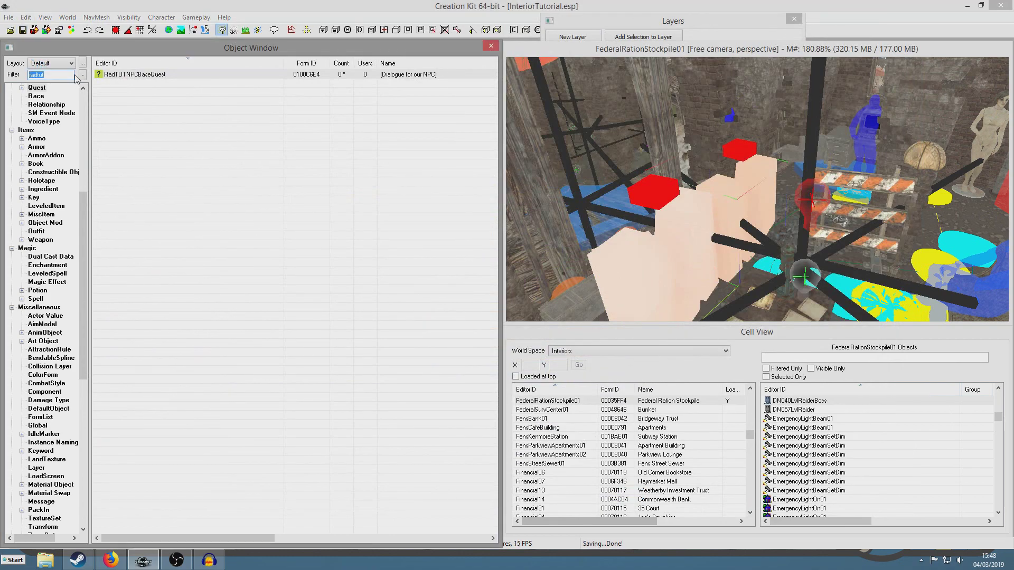
double_click(138, 75)
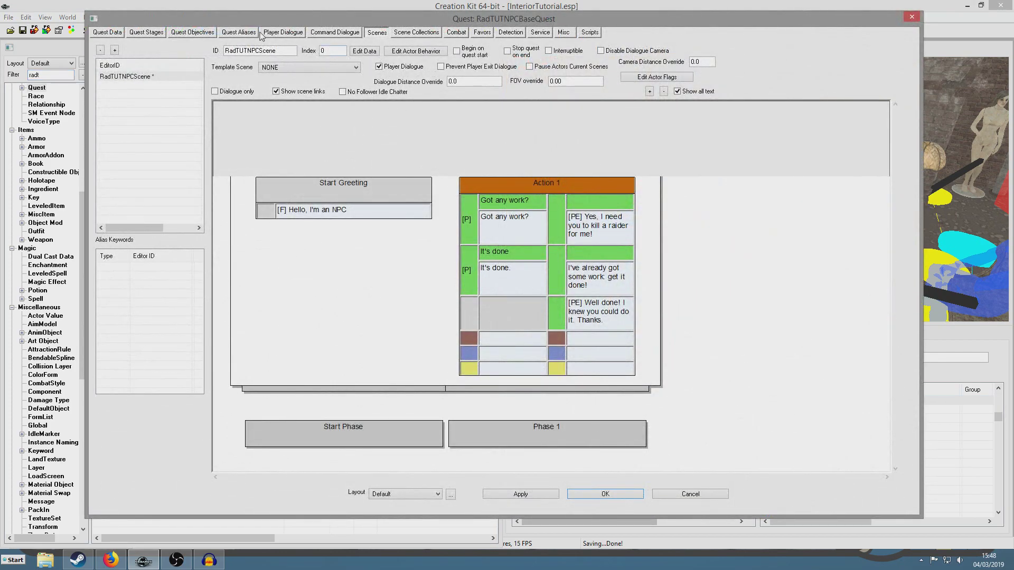
left_click(242, 32)
left_click(685, 498)
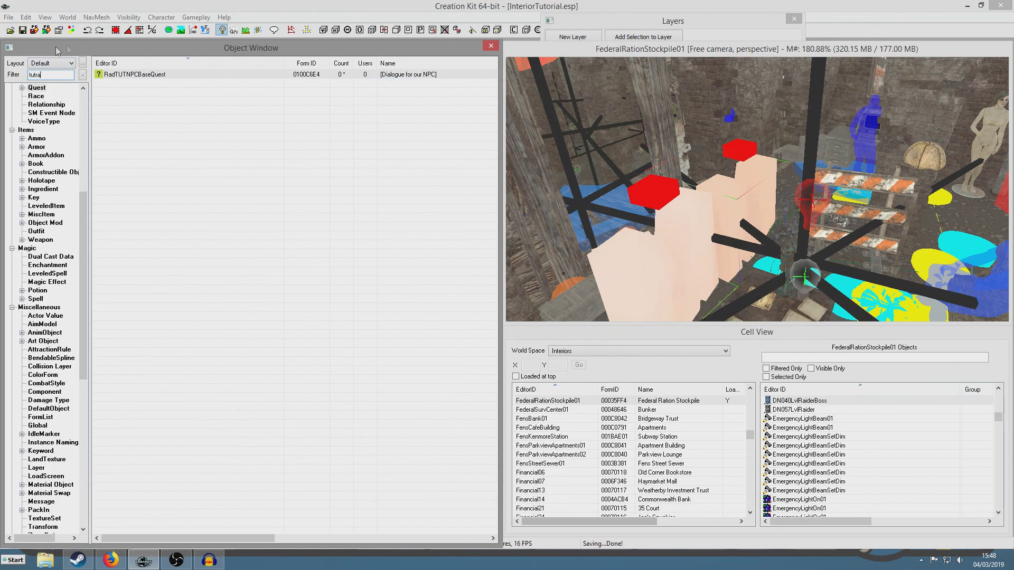
Find and open the TutRadQuest quest and enable Stores Text and Uses Stored Text on its RaiderBoss alias
double_click(124, 74)
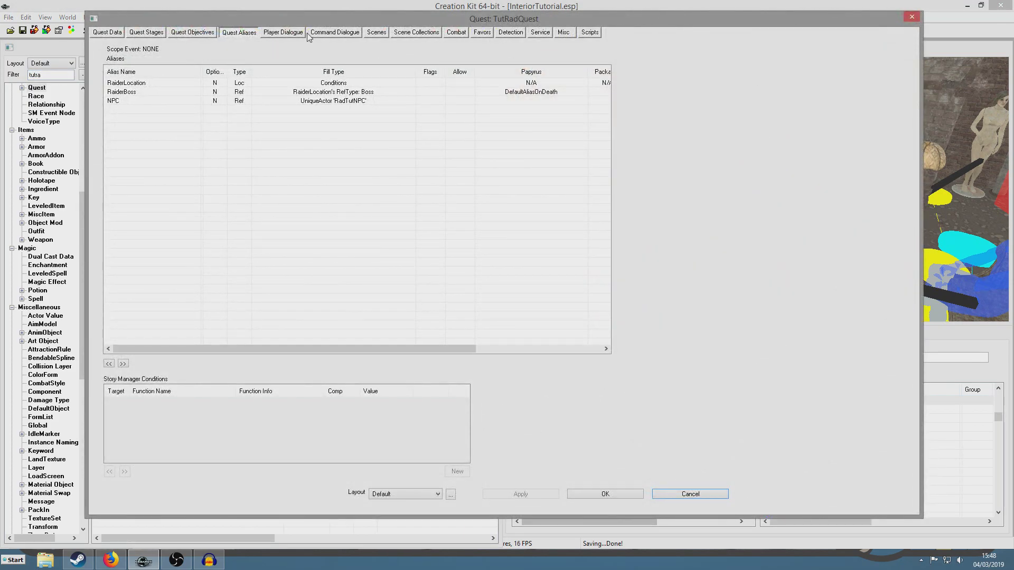
left_click(124, 93)
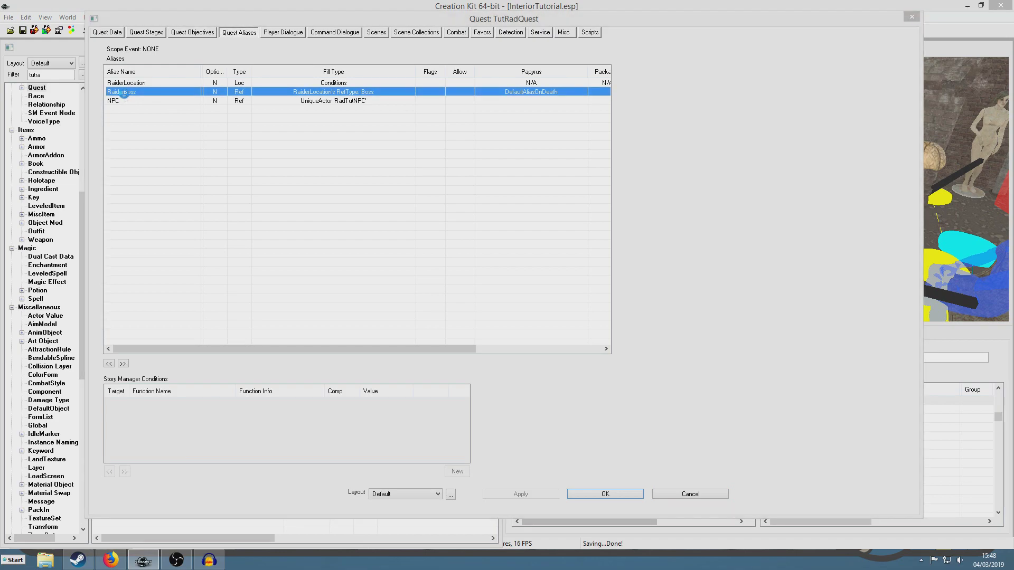
double_click(450, 91)
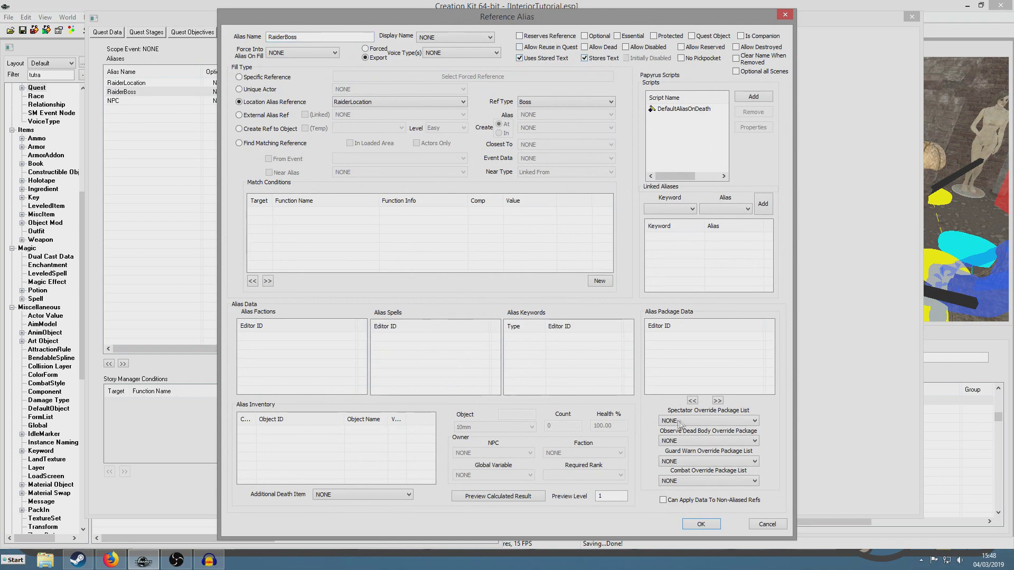
left_click(700, 524)
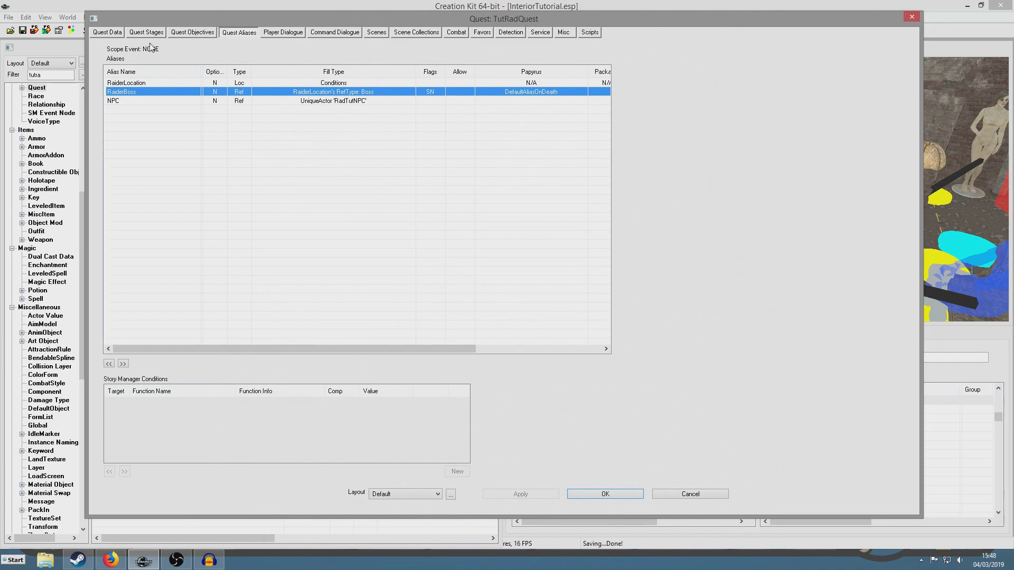
Enable Stores Text on the RaiderLocation alias and accept the alias
double_click(157, 83)
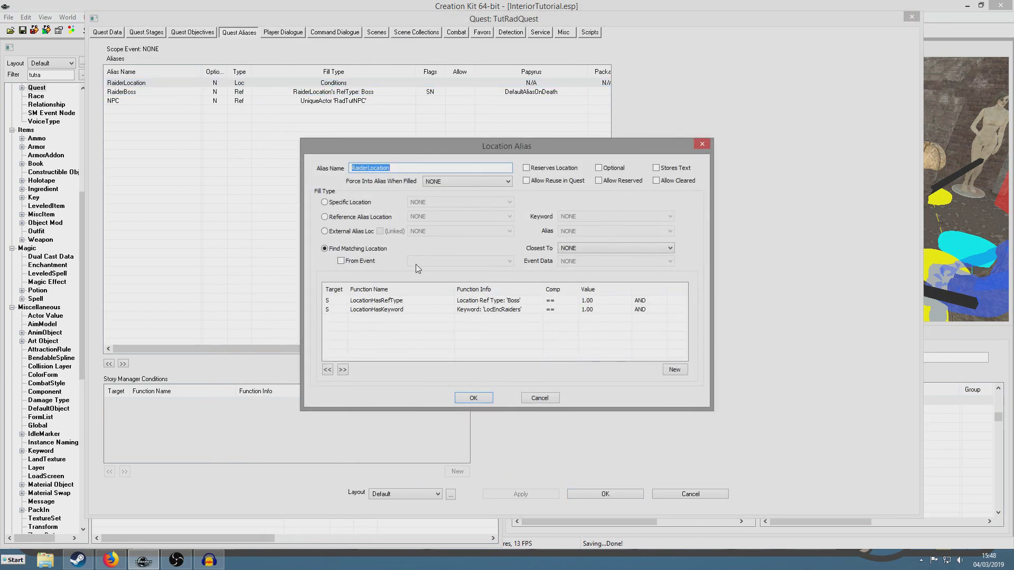
left_click(669, 172)
left_click(472, 398)
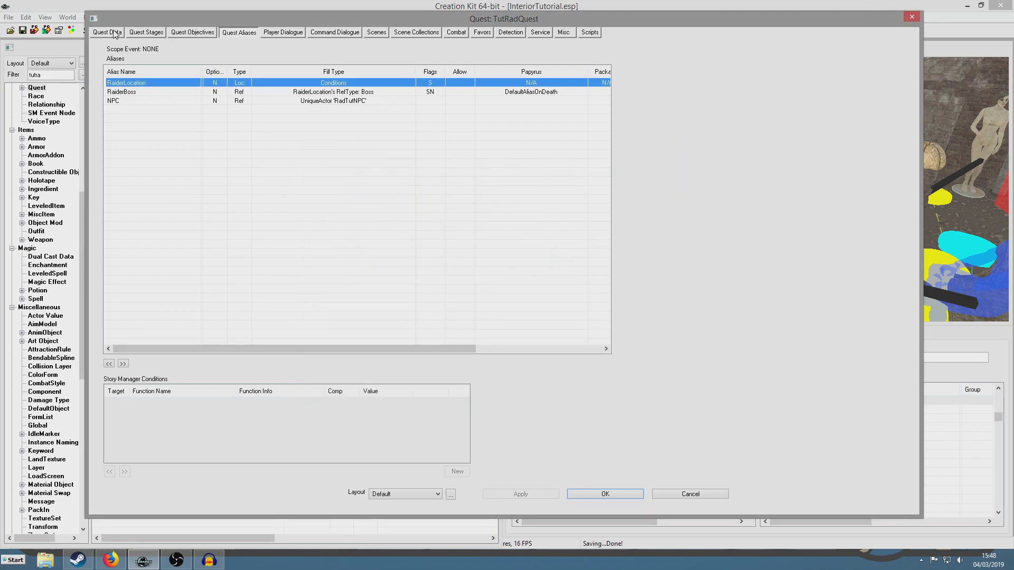
Set the quest name to "Kill the Raider: <Alias=RaiderLocation>", accept the quest and save the plugin
left_click(107, 33)
left_click(163, 64)
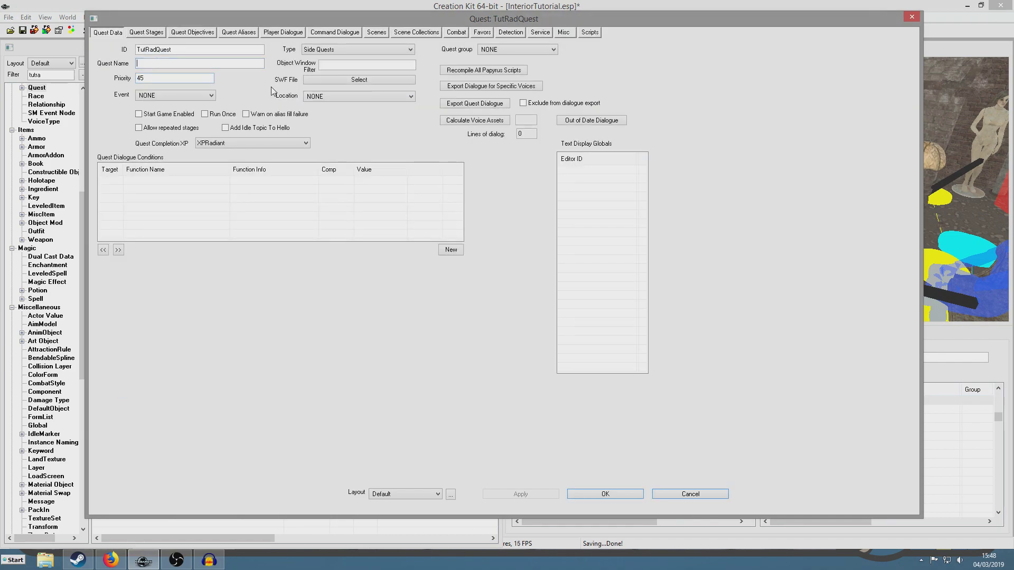
type("Kill the Raider: <Alias=RaiderLocation>")
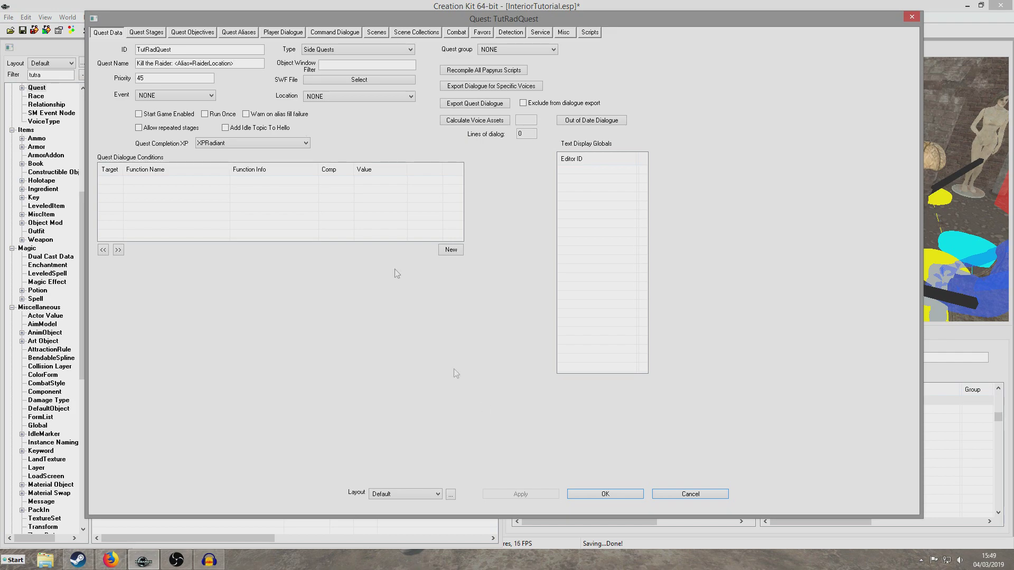
left_click(594, 493)
left_click(22, 30)
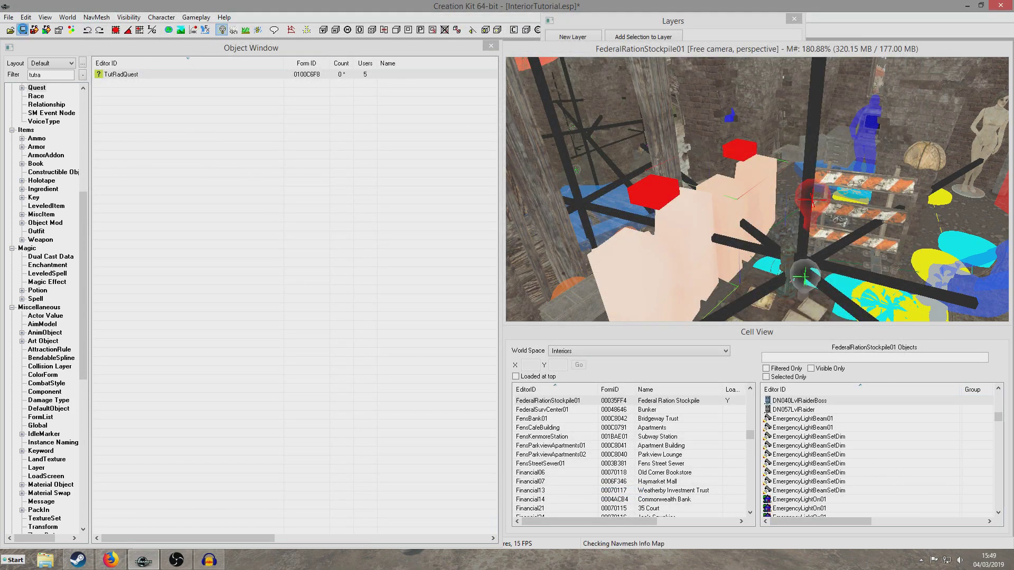
Find the TutorialInterior cell in the interiors list and load it in the render view
left_click(544, 420)
type("theater")
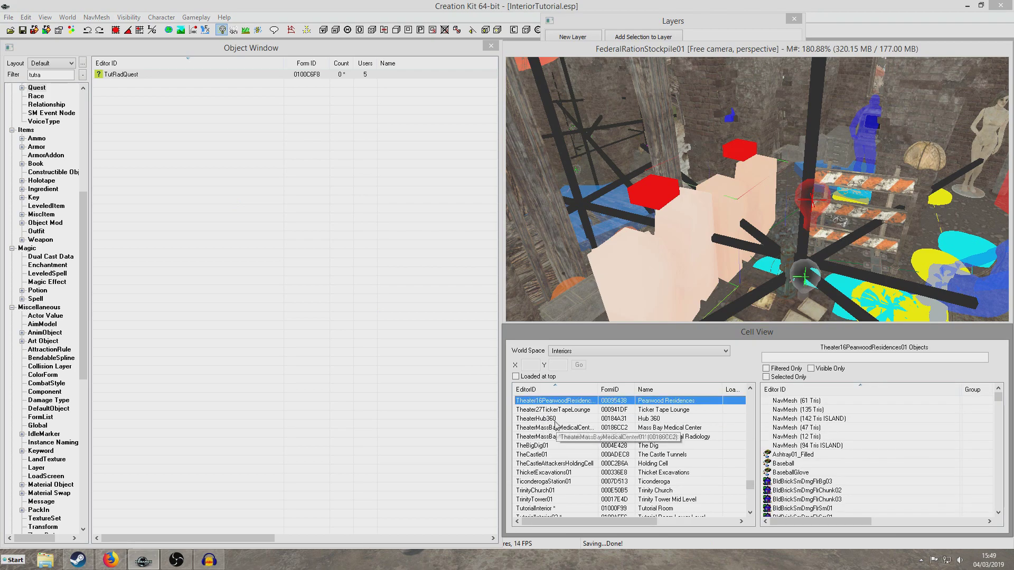
double_click(559, 508)
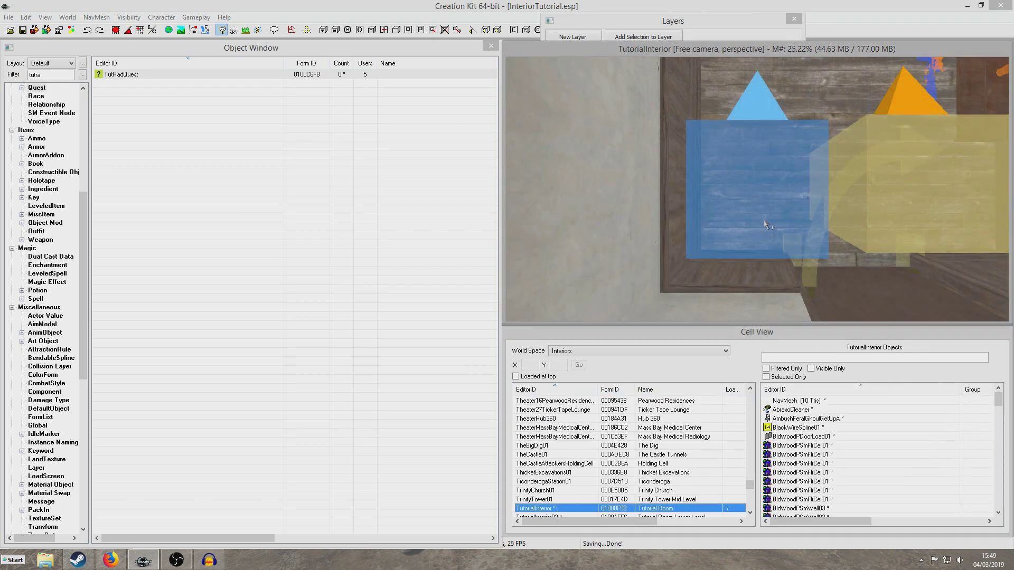
Frame the whole TutorialInterior cell from above and filter the quests by "rrr" to look through the existing radiant quests
scroll(767, 225, "down", 10)
middle_click_drag(730, 205, 817, 236, "shift")
left_click(39, 95)
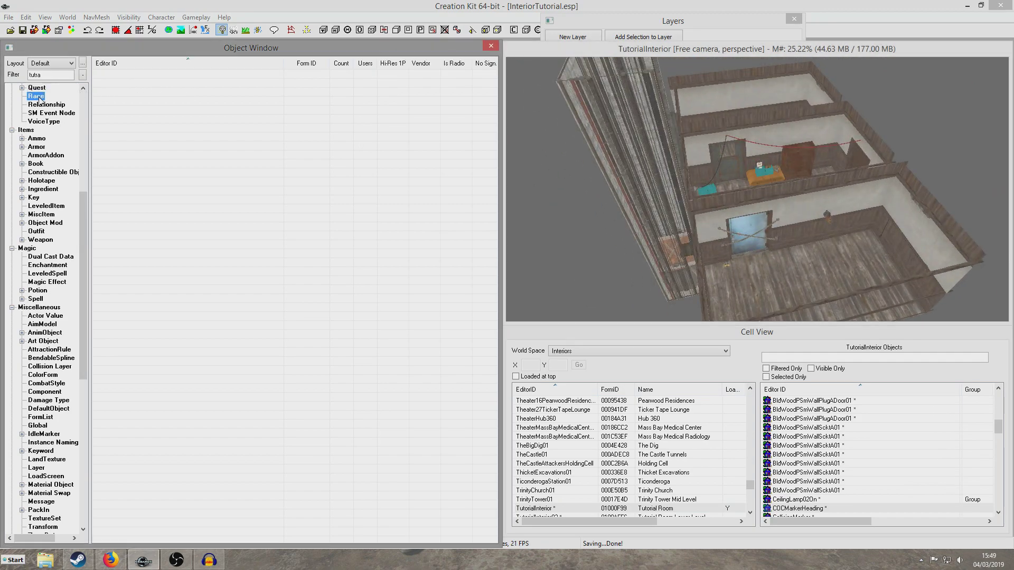
scroll(41, 99, "up", 9)
left_click(38, 97)
left_click_drag(54, 76, 9, 81)
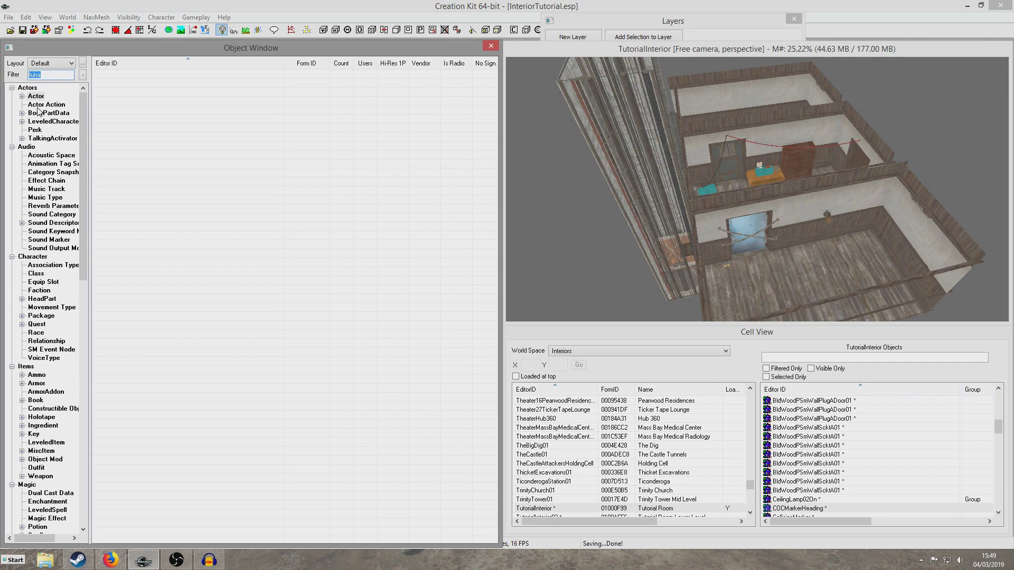
key("Return")
double_click(52, 77)
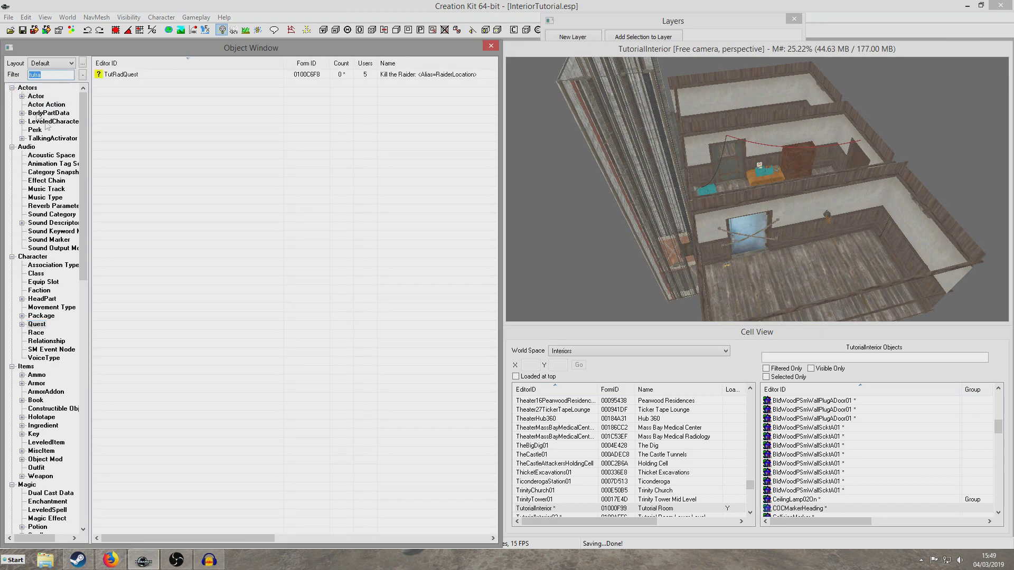
type("rrr")
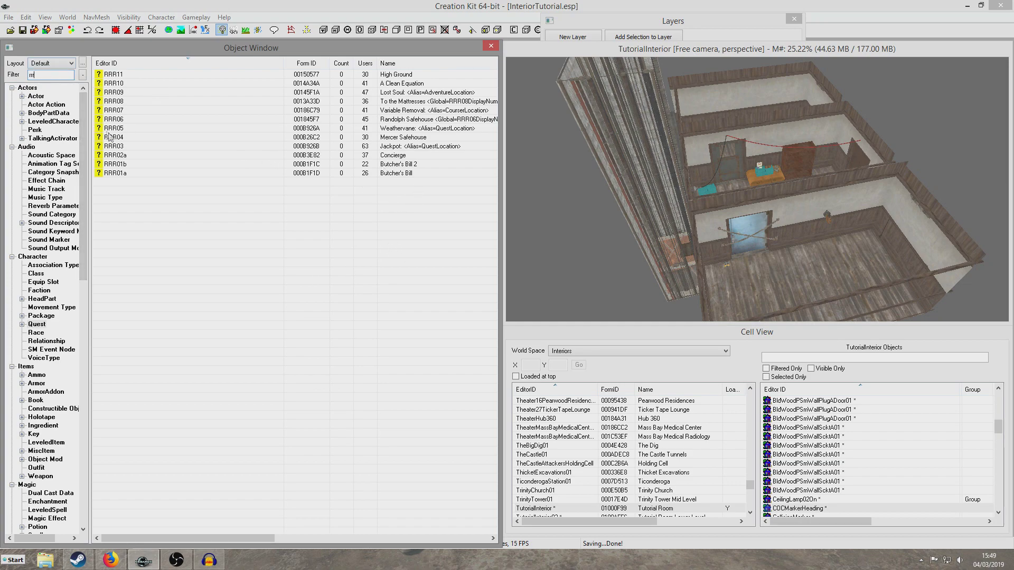
Filter the actors by "radtut" and place the RadTutNPC actor in the TutorialInterior cell
left_click(37, 96)
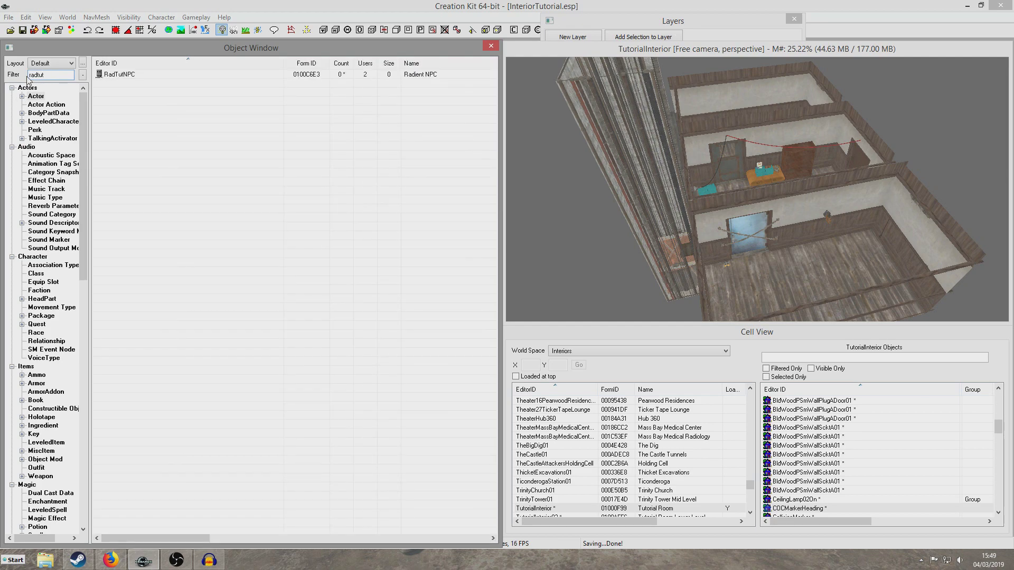
left_click_drag(127, 80, 277, 92)
left_click_drag(793, 268, 795, 267)
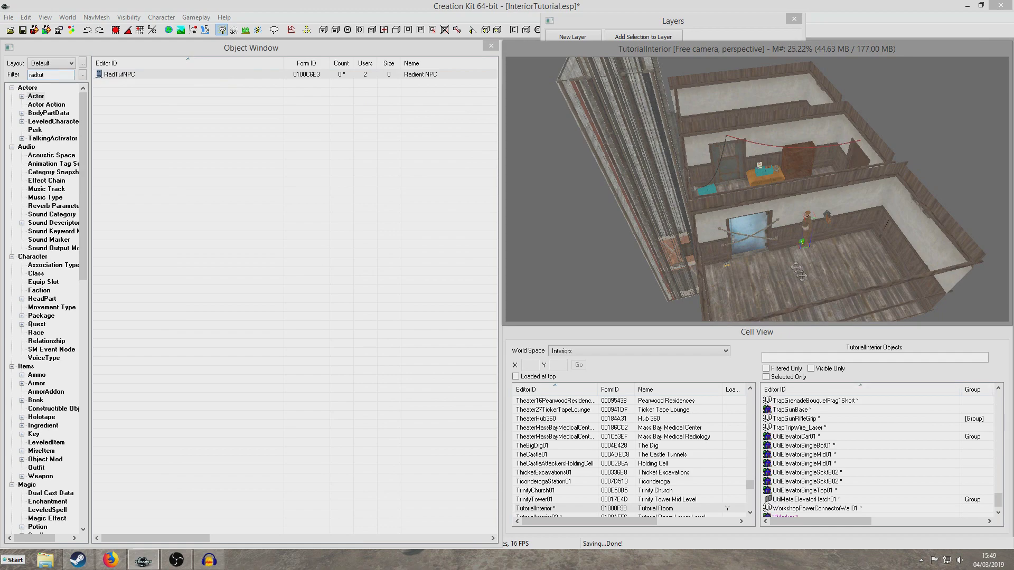
Move the placed RadTutNPC into the middle room beside the orange desk and save the plugin
middle_click_drag(795, 268, 856, 273, "shift")
scroll(855, 274, "up", 3)
left_click_drag(832, 242, 753, 247)
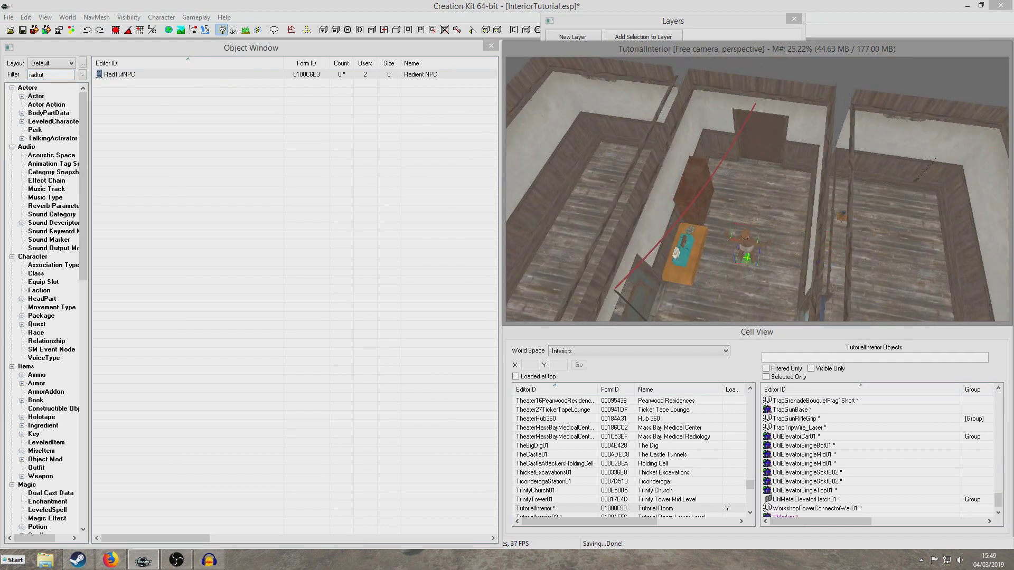
left_click(32, 32)
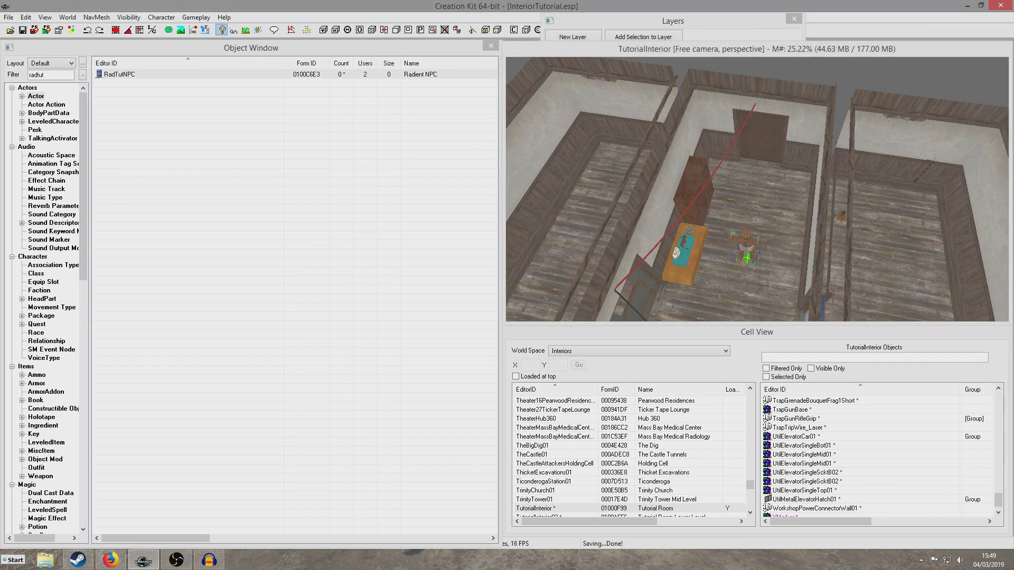
Switch to the running game and ask the Radient NPC "Got any work?" twice, testing the quest start and the repeat response
key("alt+Tab")
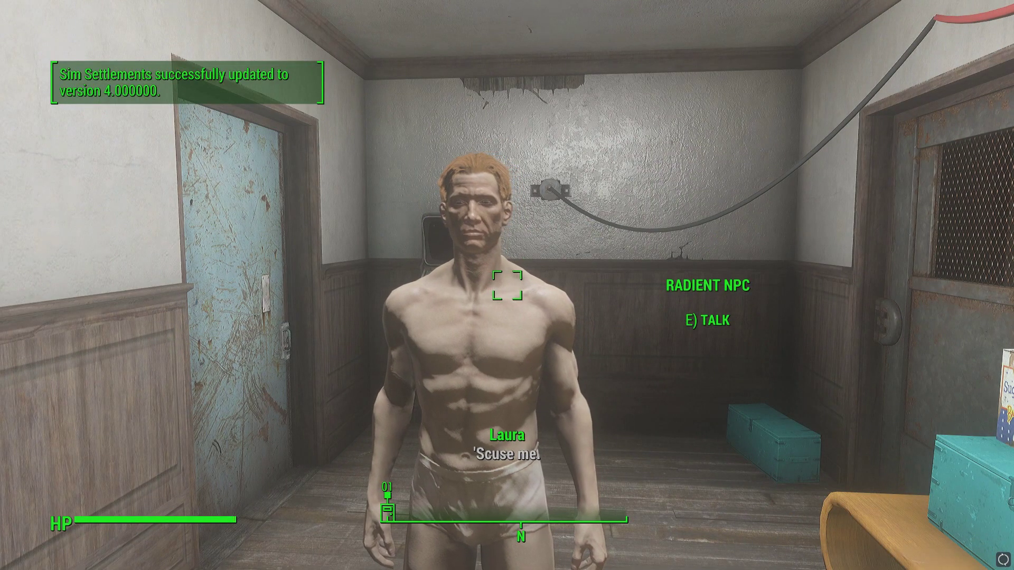
key("e")
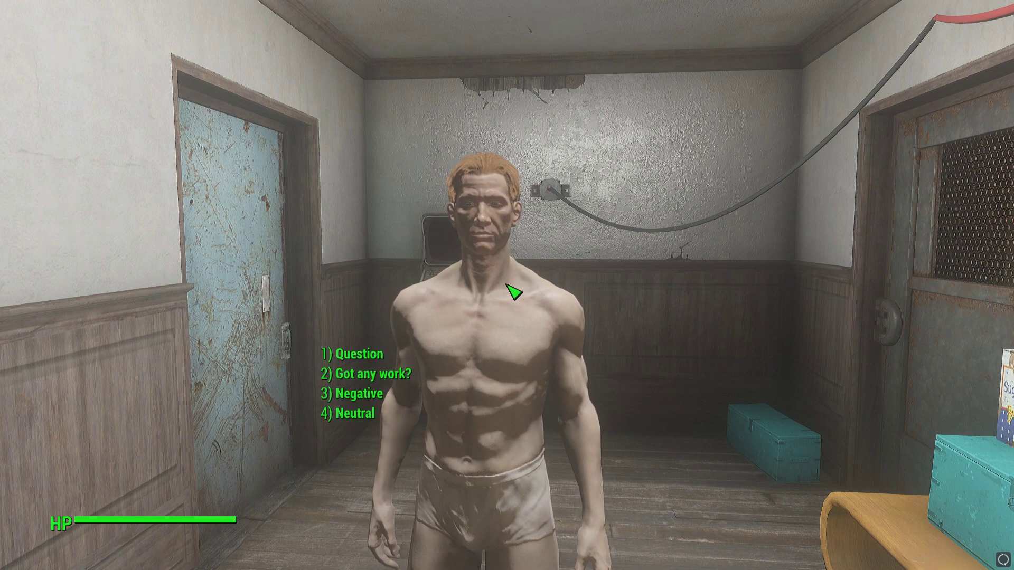
key("2")
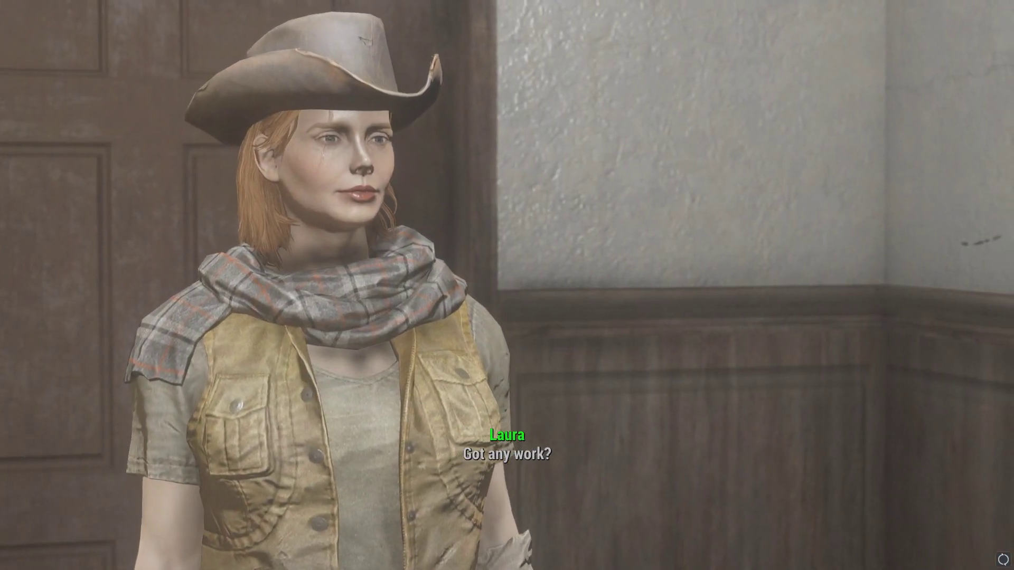
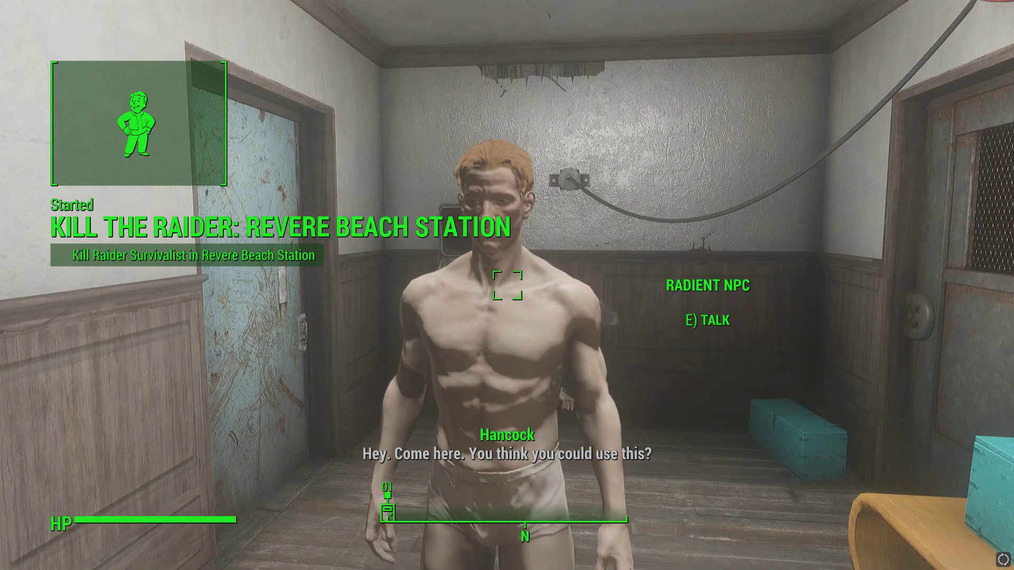
key("e")
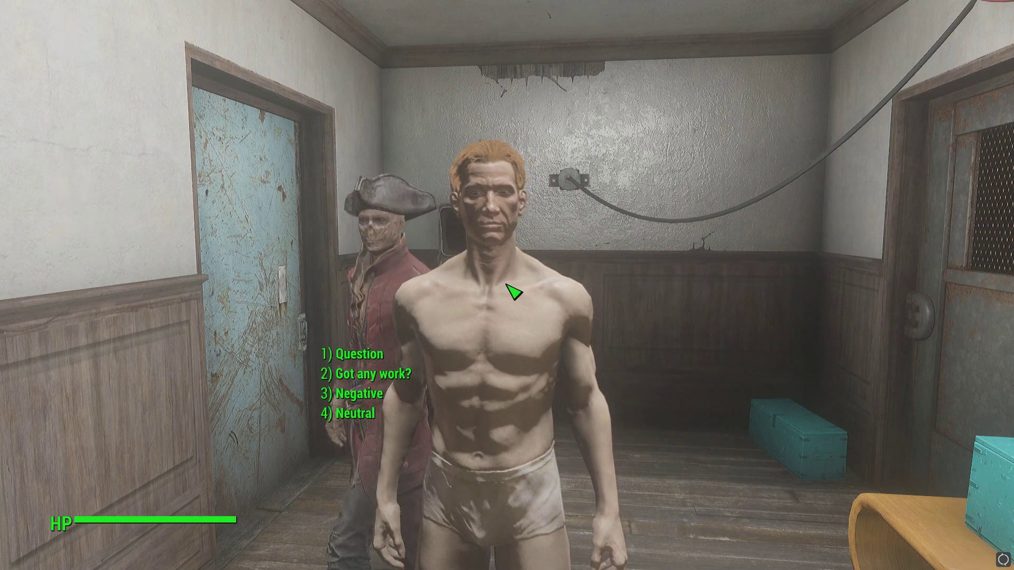
key("2")
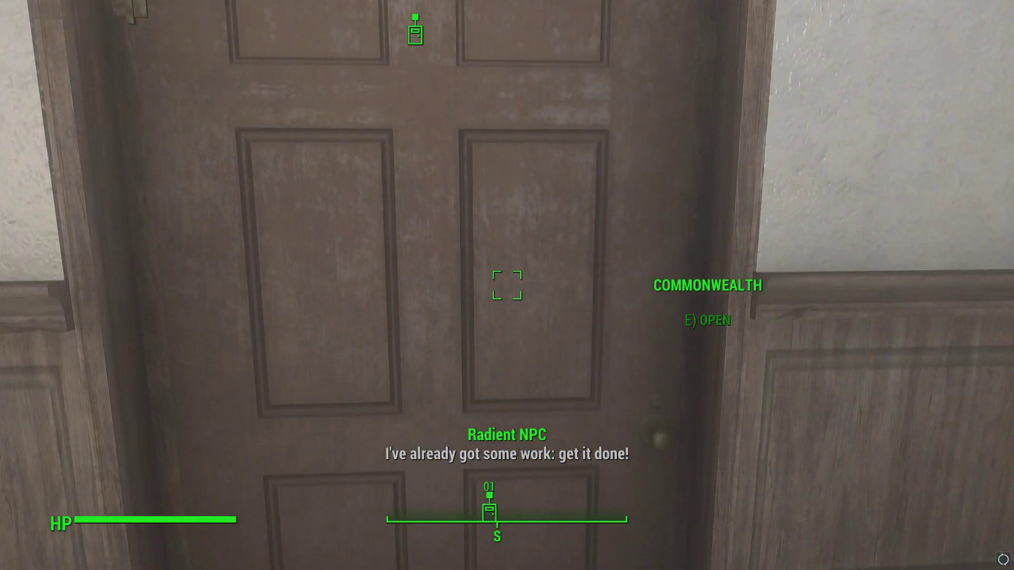
Leave through the Commonwealth door and advance through Revere Beach Station into the derelict train, with the light switched on
key("e")
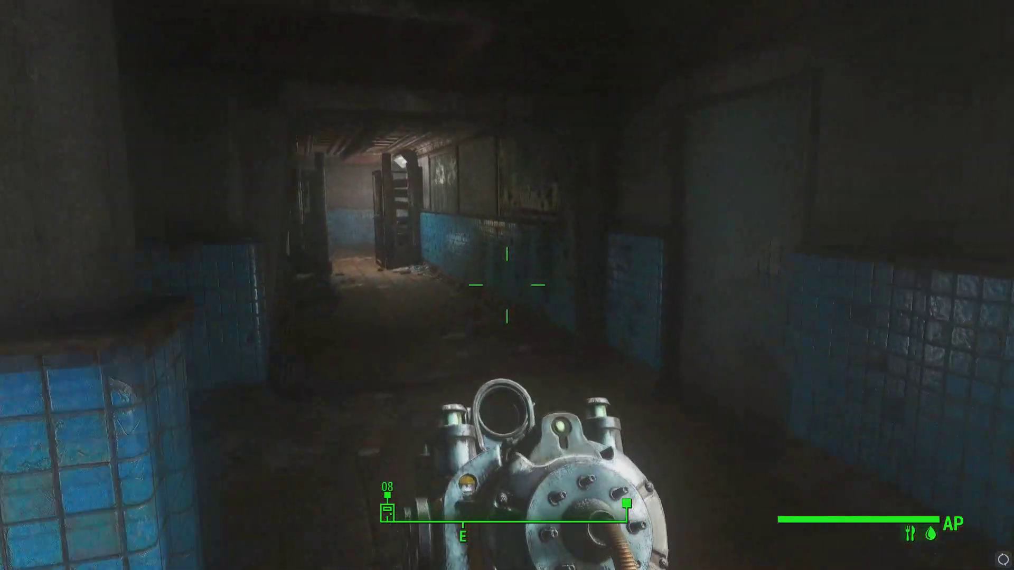
key("w")
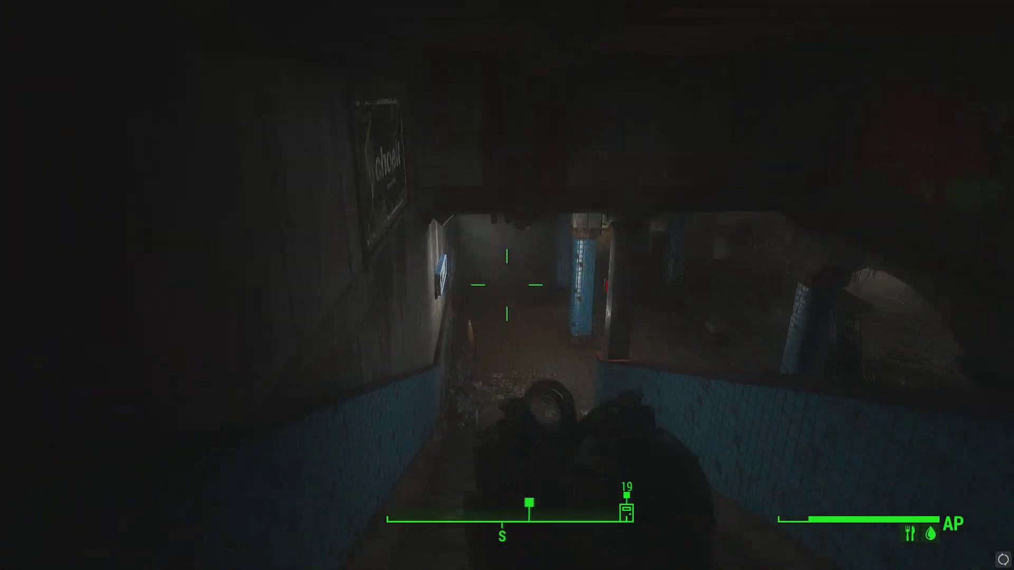
key("w")
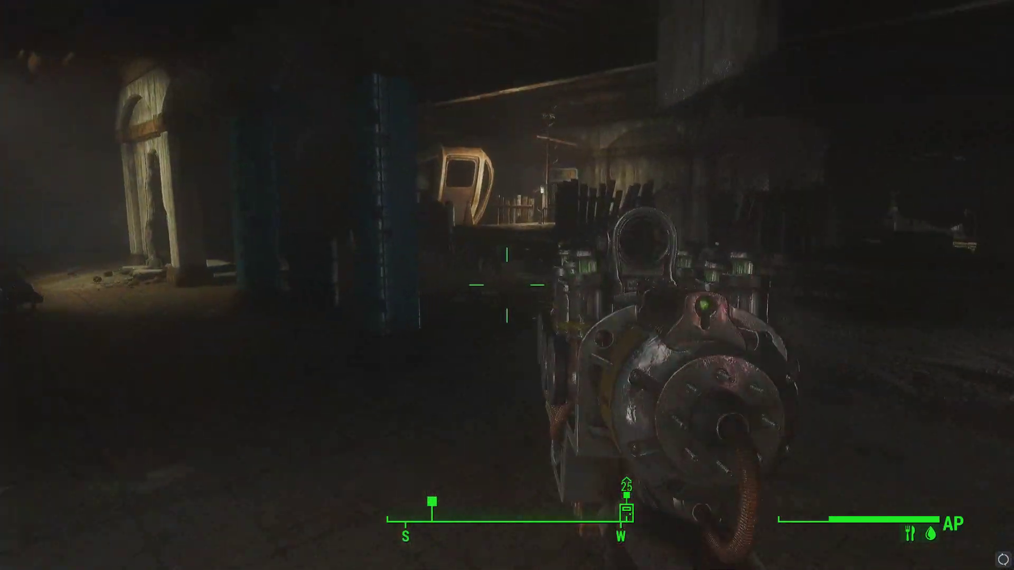
key("w")
key("Tab")
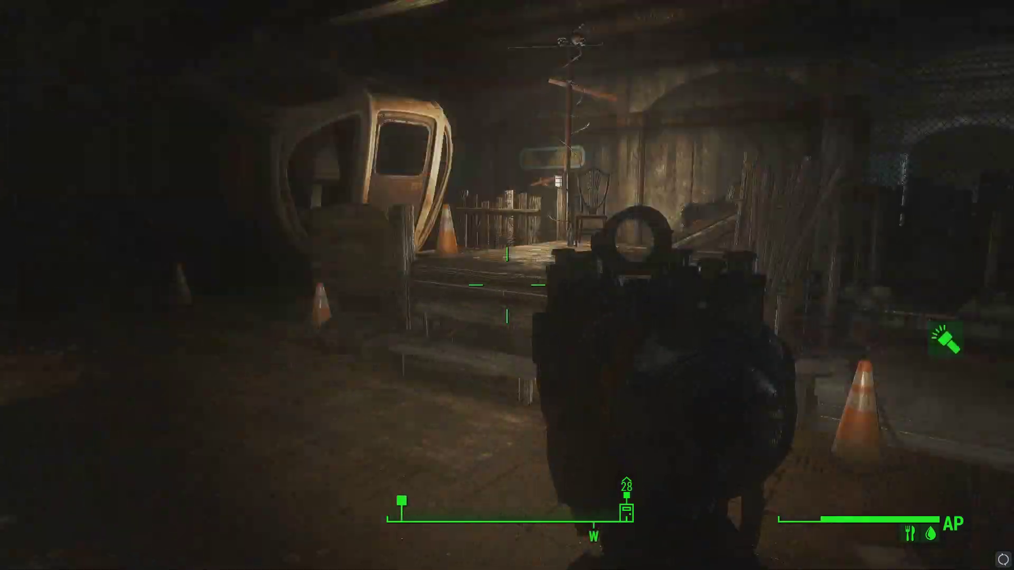
key("w")
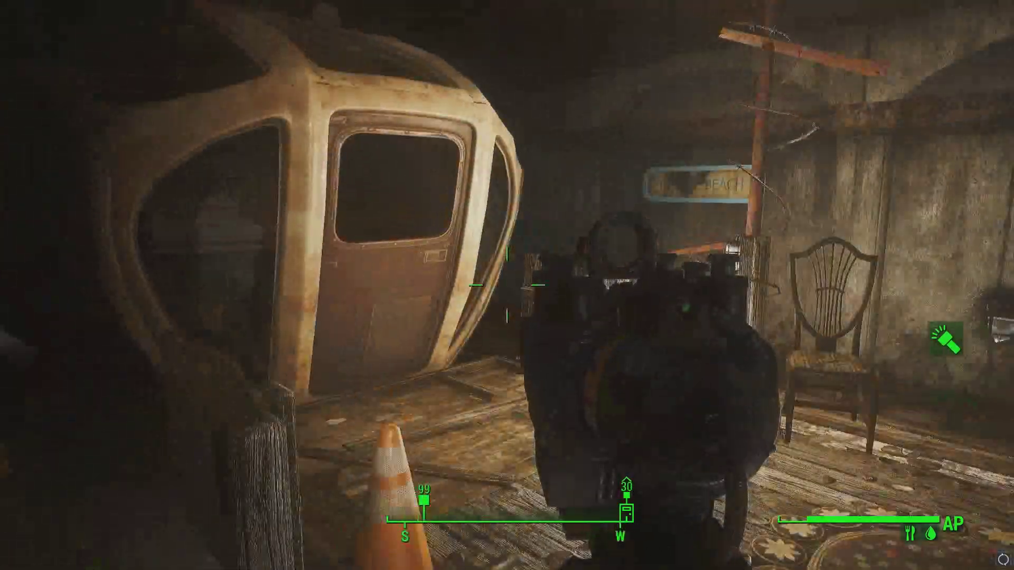
key("e")
key("w")
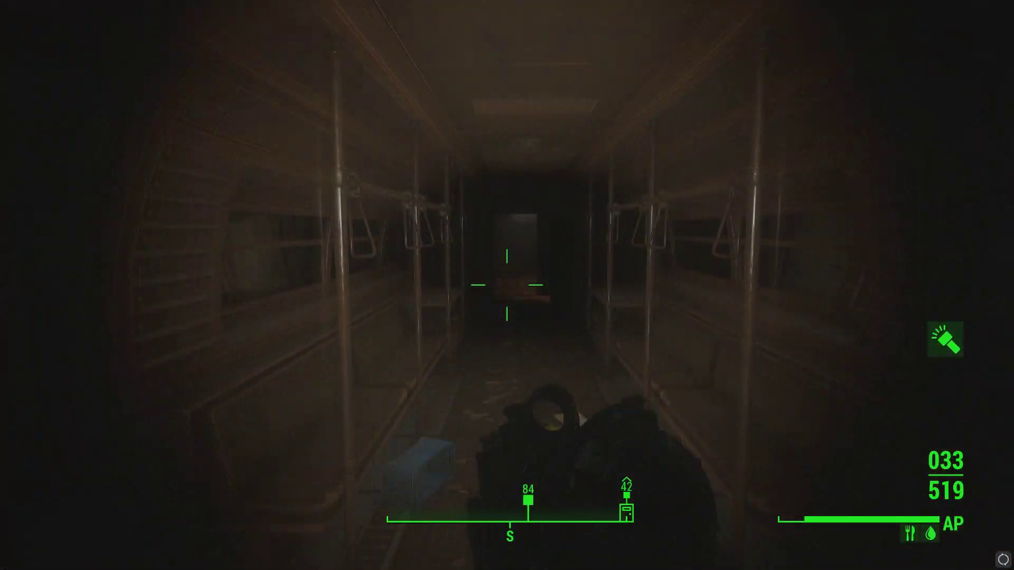
key("s")
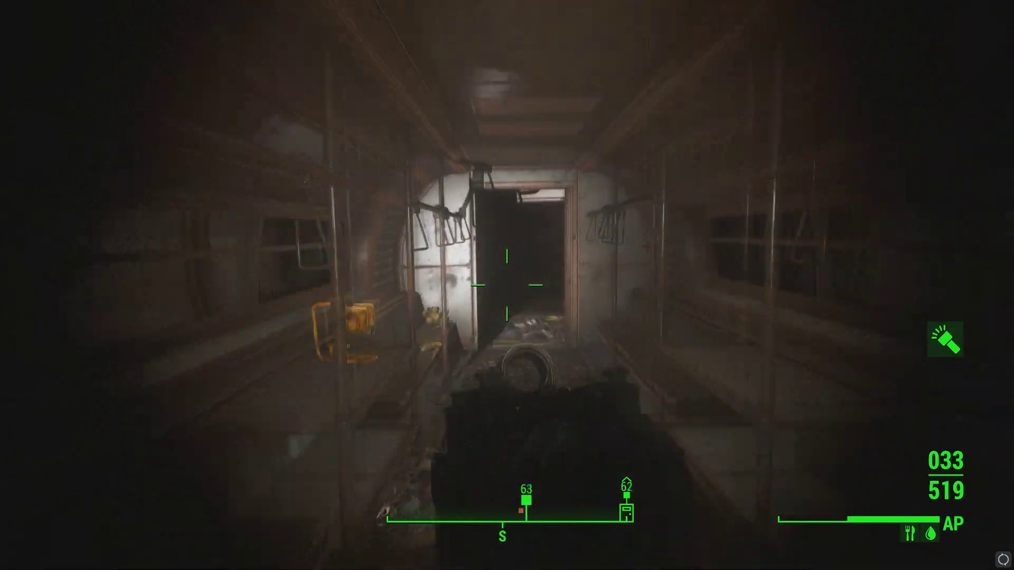
Shoot the Raider Waster at the far end of the train car
key("w")
left_click(507, 285)
left_click(507, 285)
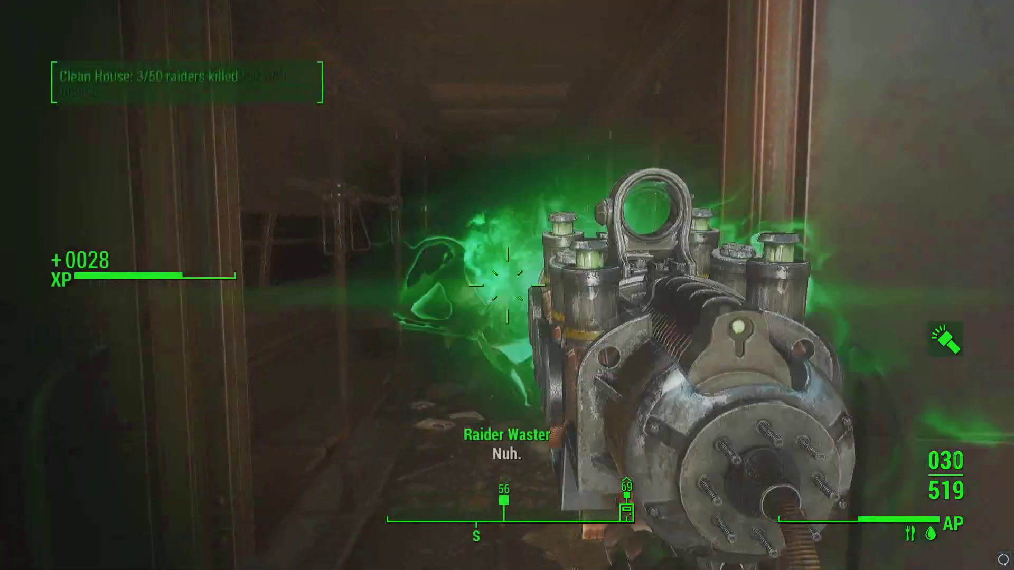
Follow the quest marker through the remaining train cars and the rail tunnel to get within range of the Raider Survivalist
key("w")
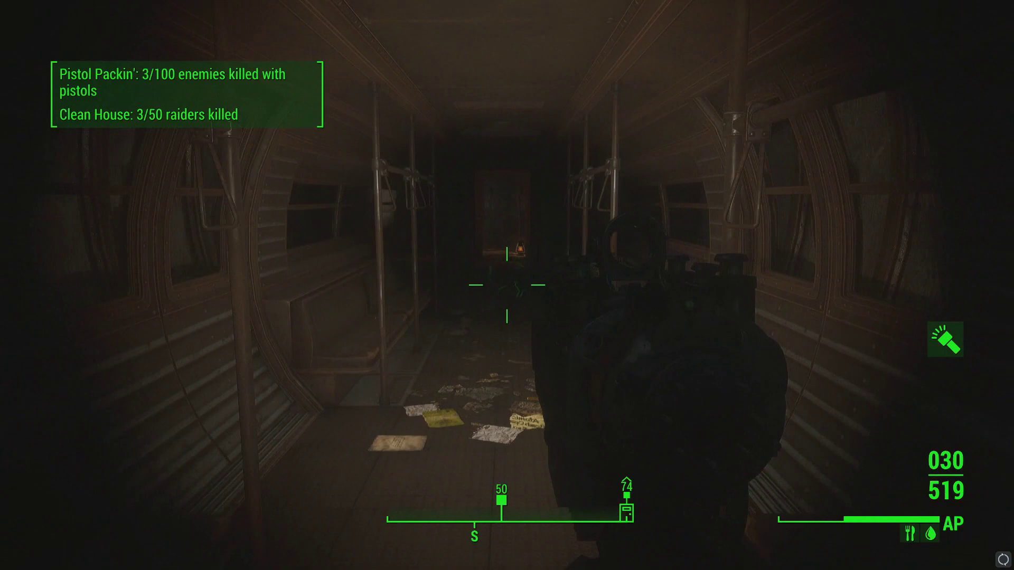
key("w")
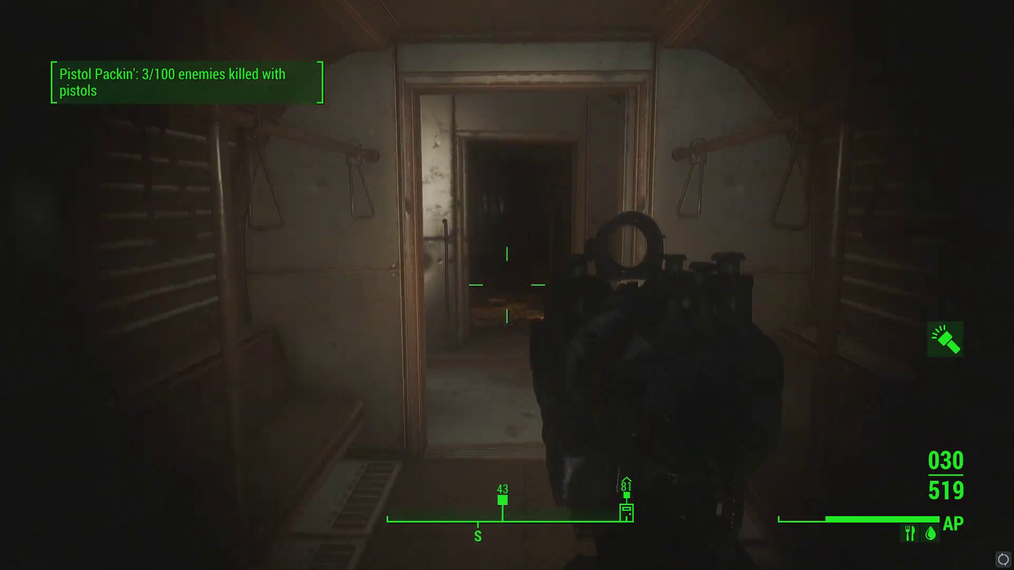
key("w")
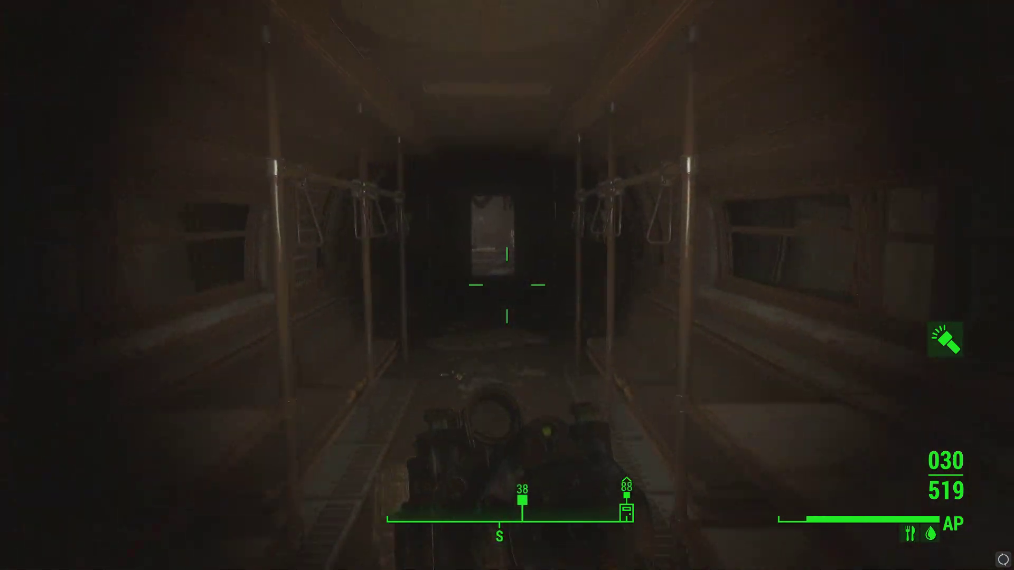
key("w")
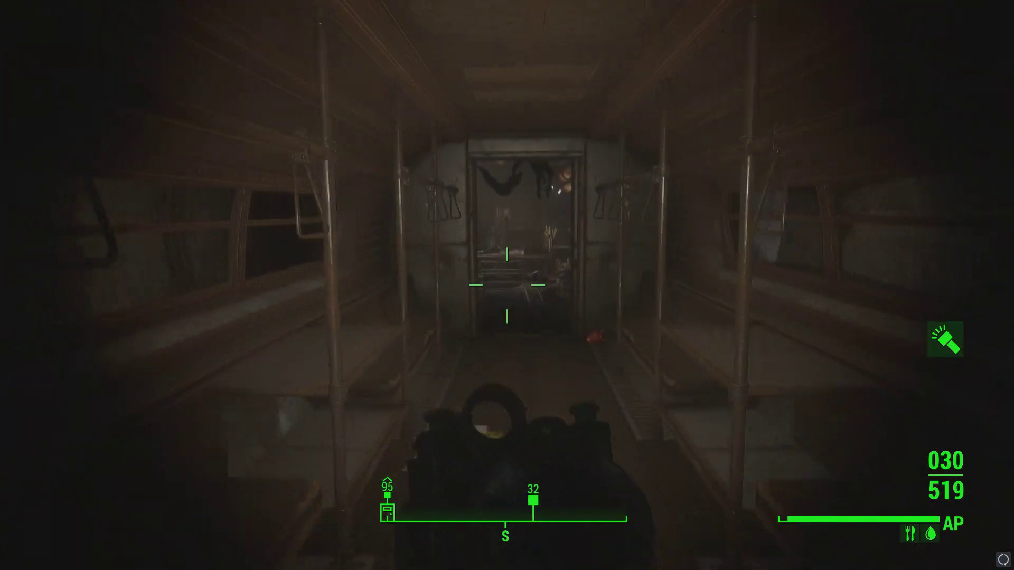
key("w")
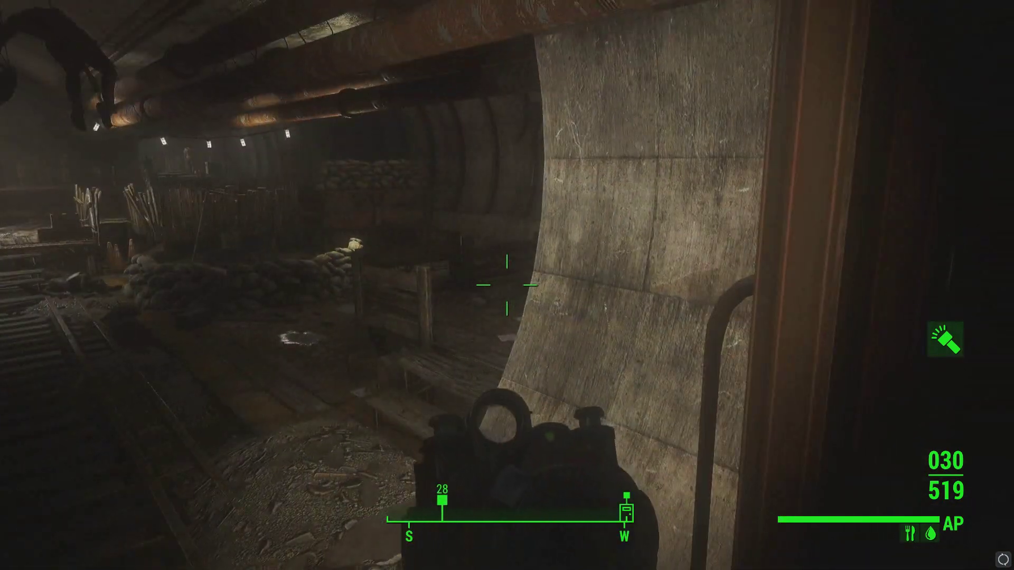
key("w")
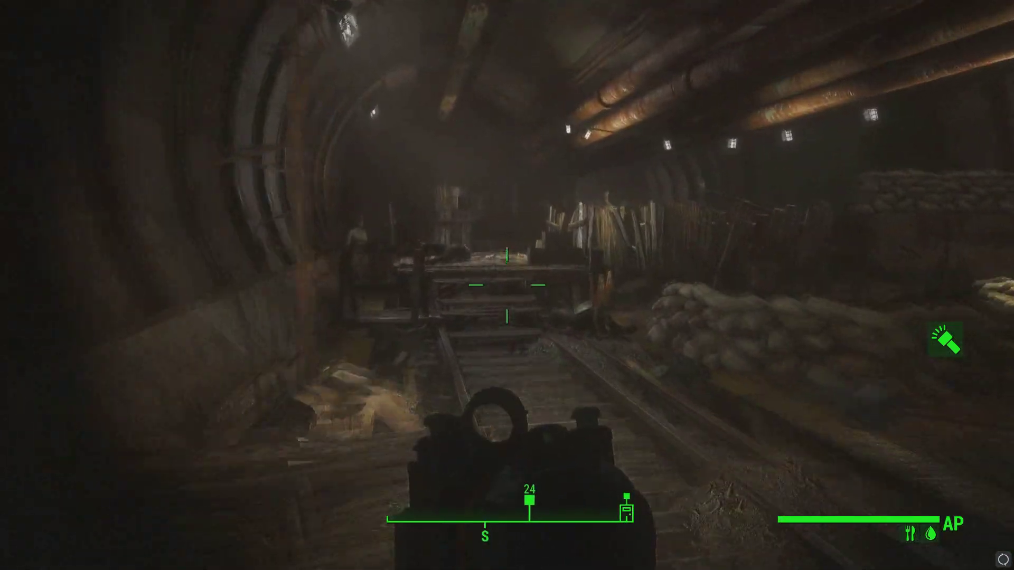
key("w")
key("2")
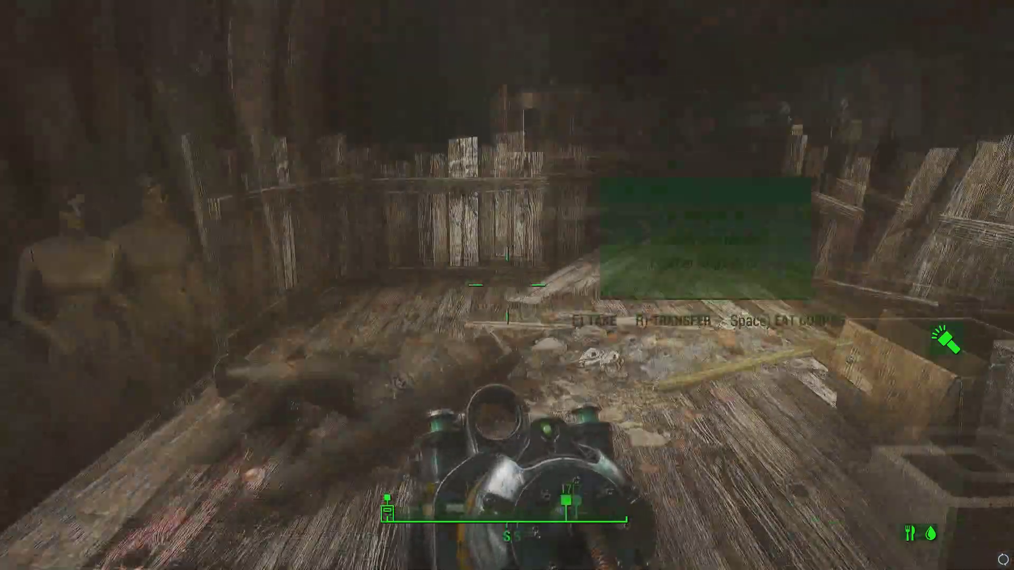
key("w")
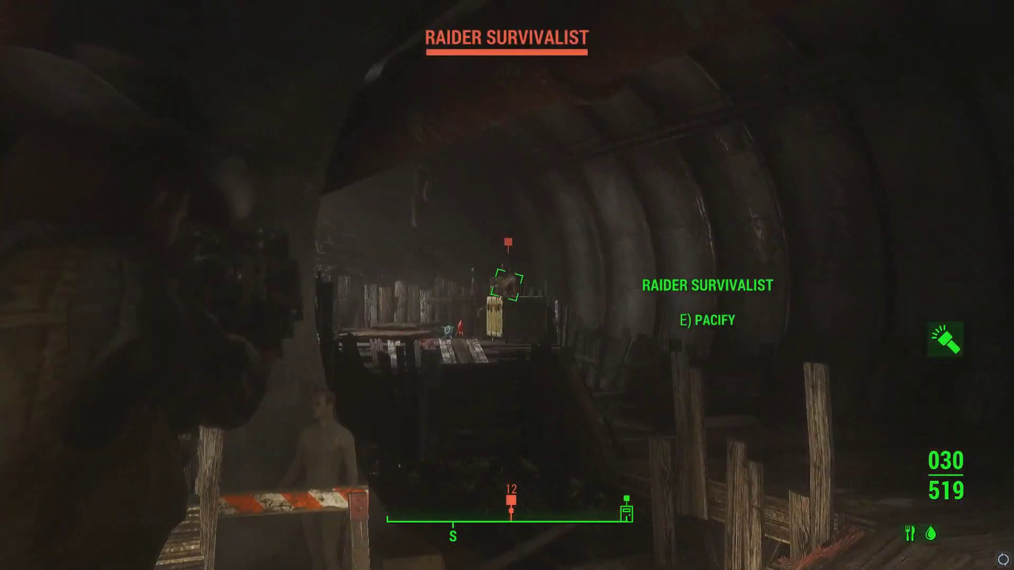
Kill the Raider Survivalist in Revere Beach Station to fulfil the quest objective, and check the raider's platform for loot
left_click(507, 285)
left_click(507, 285)
left_click(507, 285)
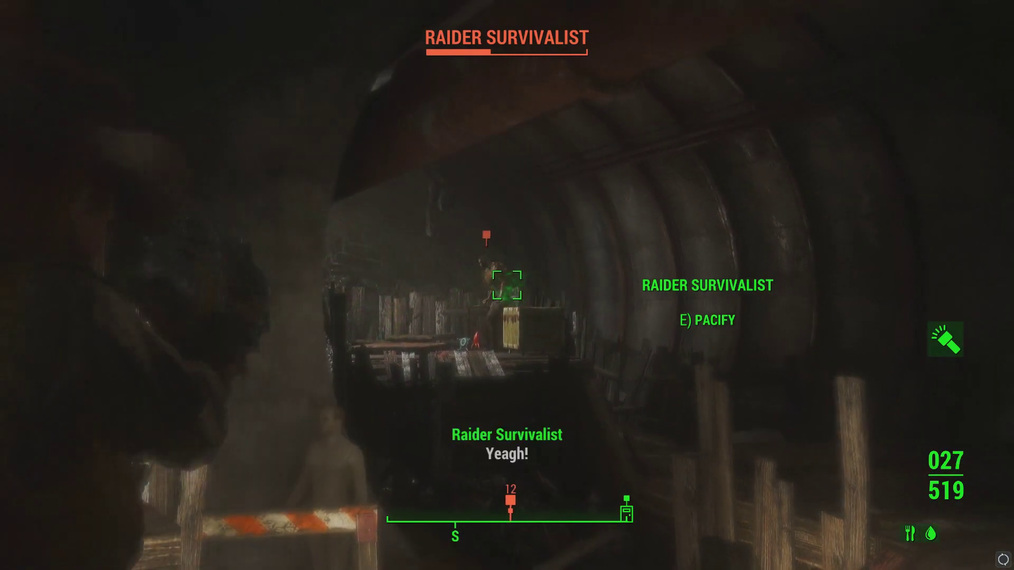
left_click(507, 285)
left_click(508, 286)
left_click(507, 285)
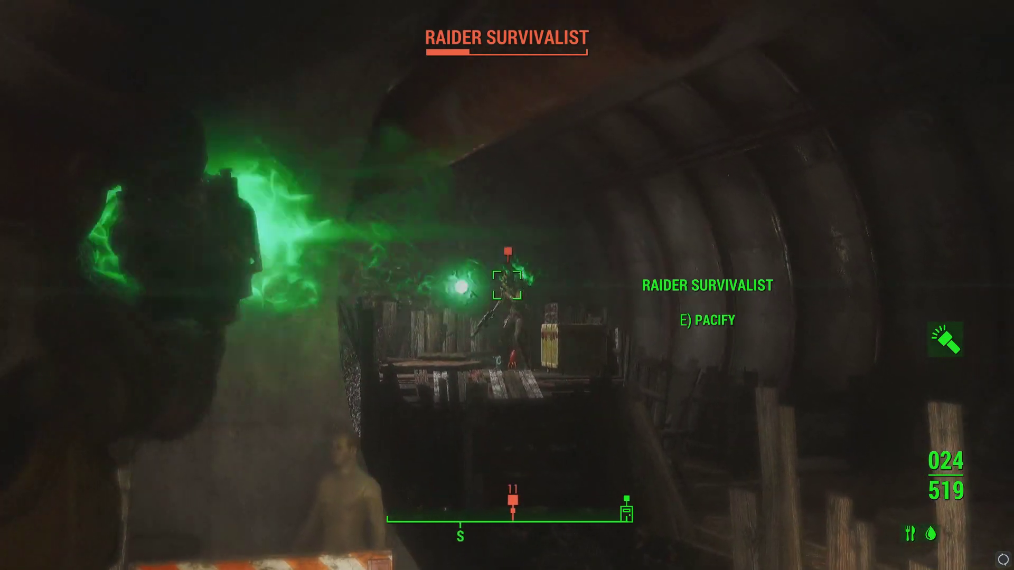
left_click(507, 285)
left_click(507, 285)
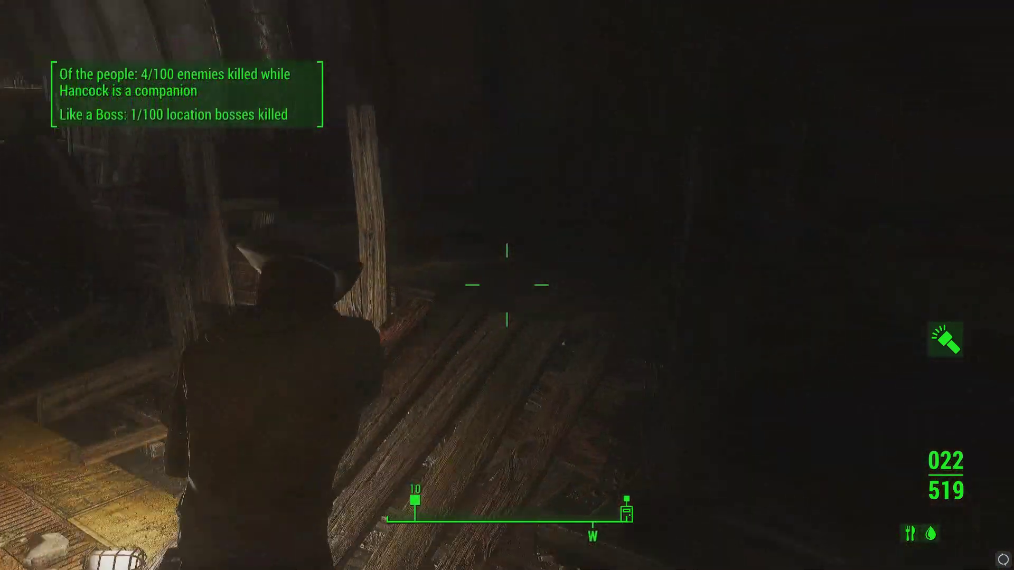
key("r")
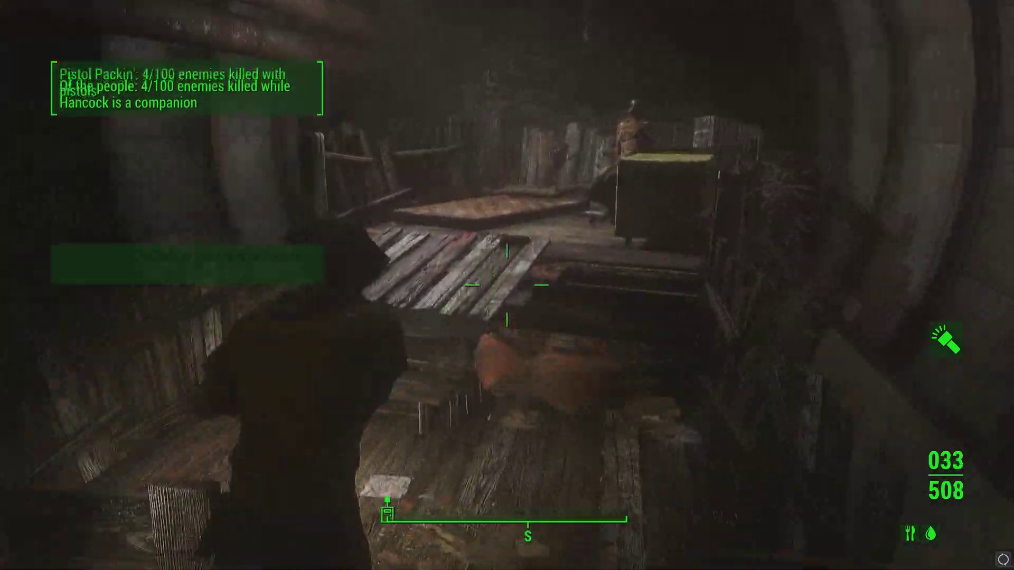
key("e")
key("e")
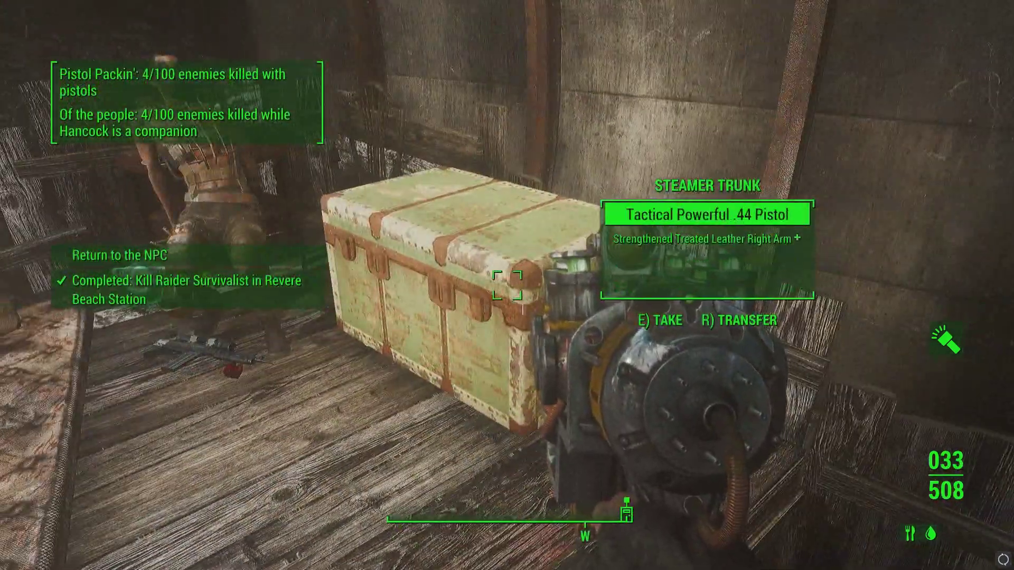
Loot the steamer trunk and return to the tutorial cell with the console command coc tutorialinter
key("e")
key("e")
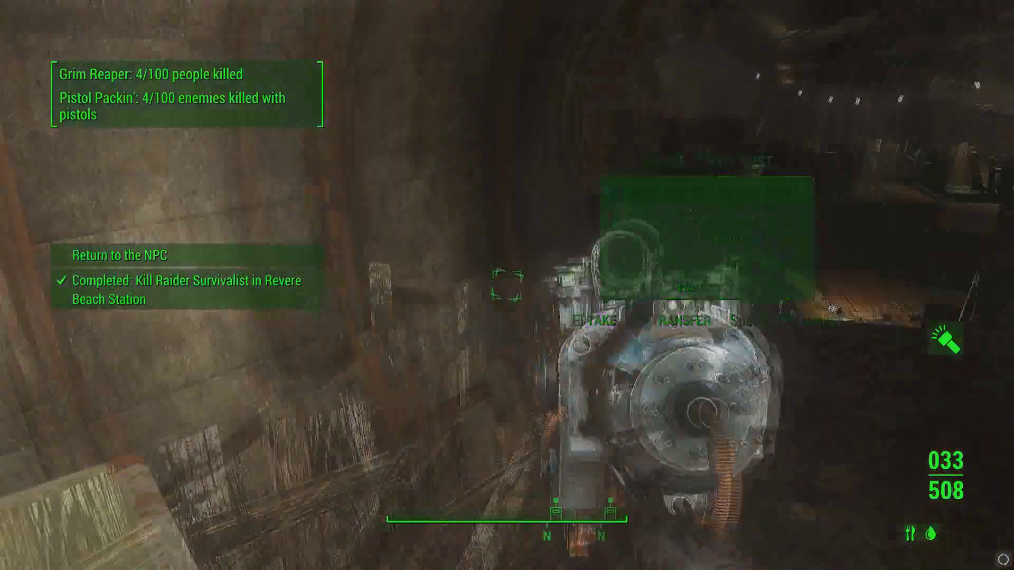
key("grave")
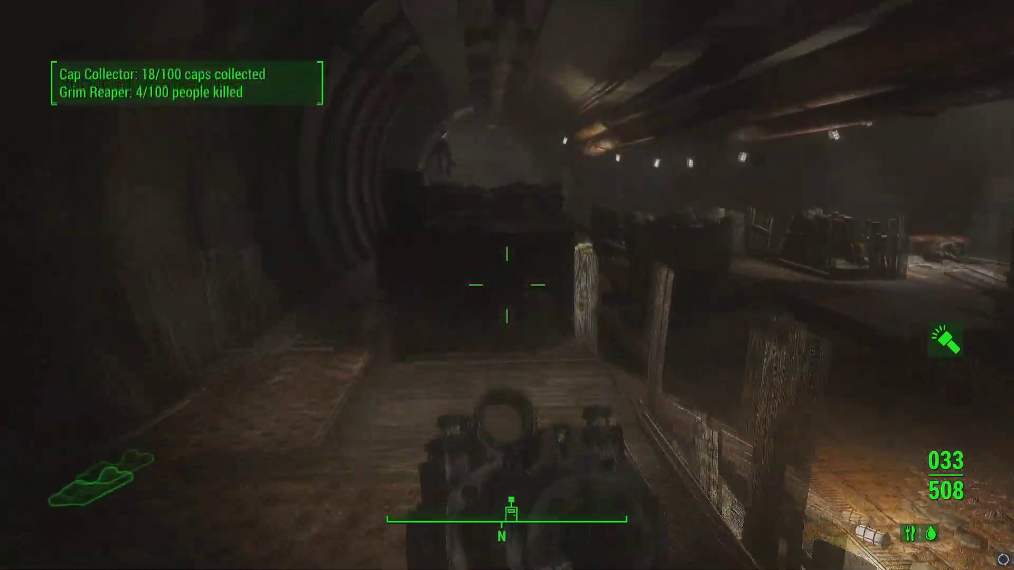
type("coc tutor")
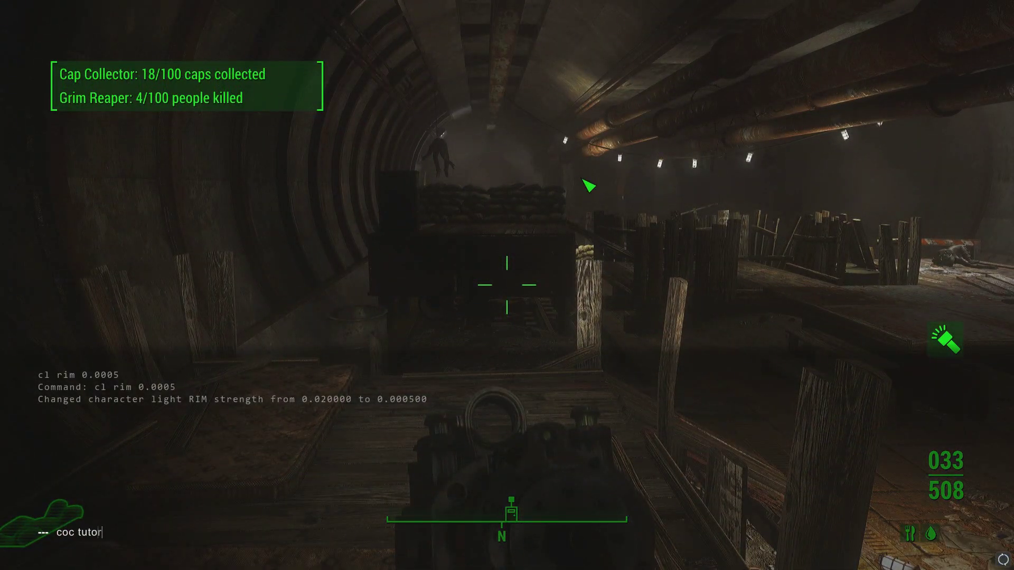
type("ialinter")
key("Return")
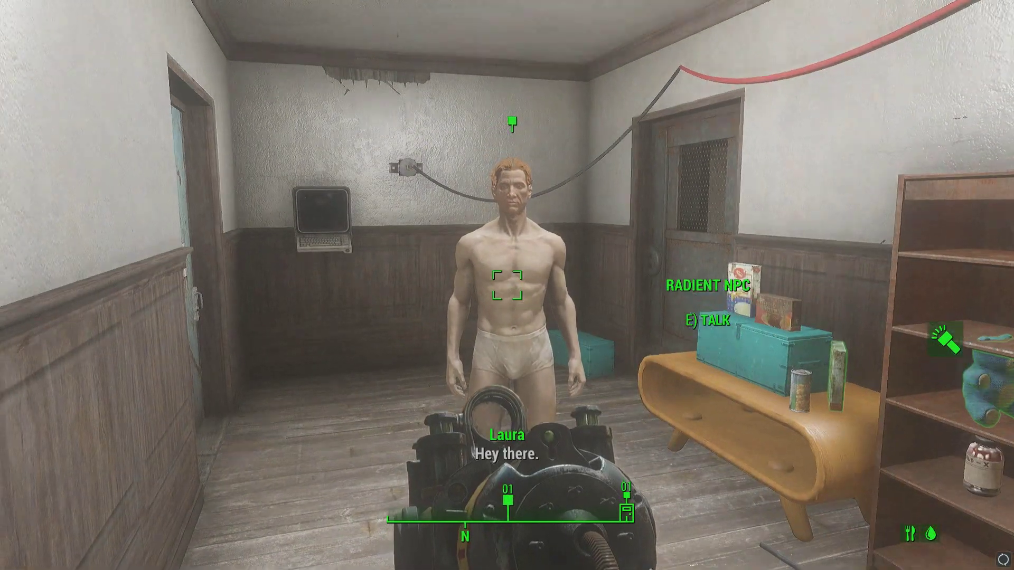
Report the kill to the Radient NPC with "It's done", and request another job with "Got any work?"
key("e")
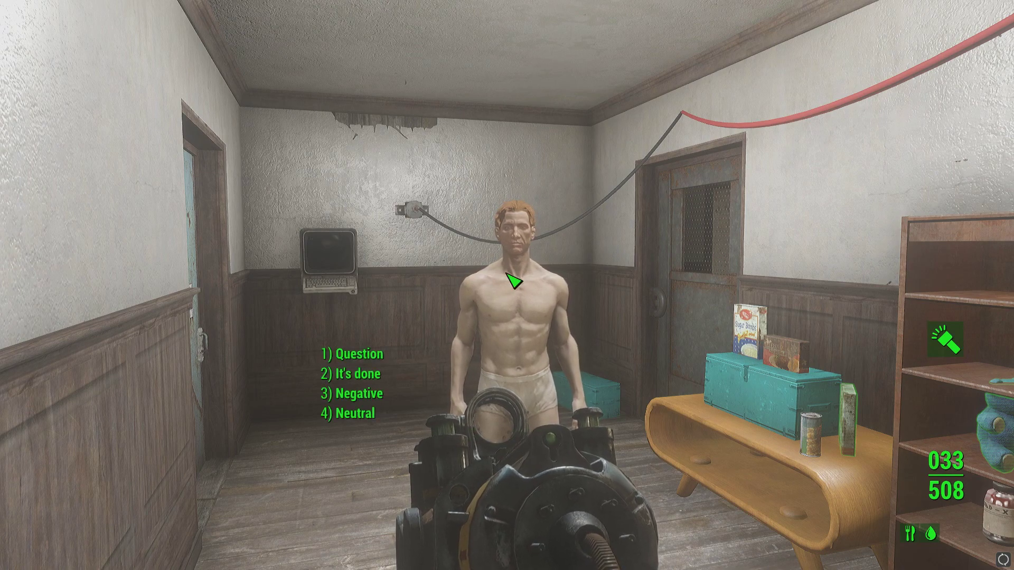
key("2")
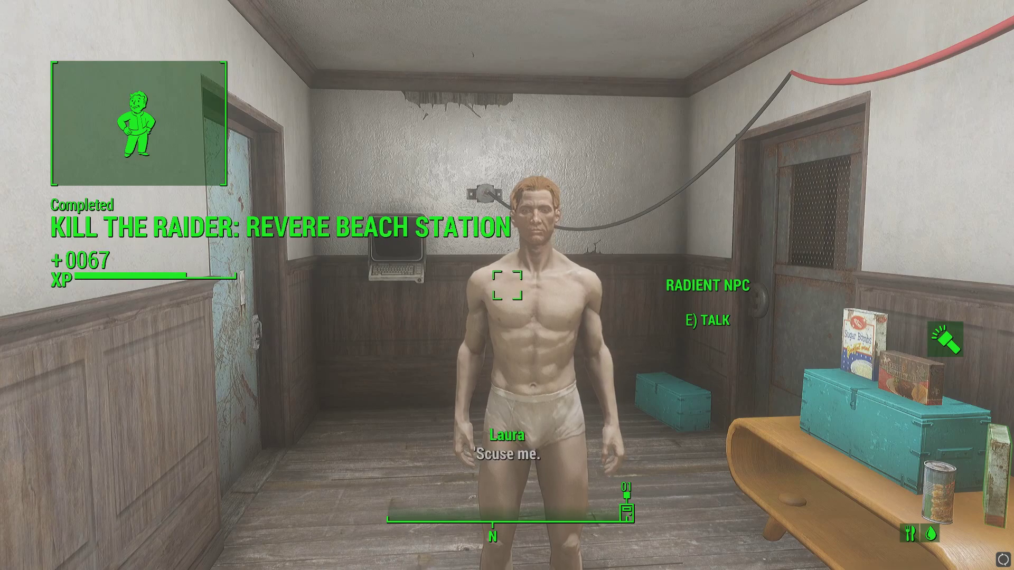
key("e")
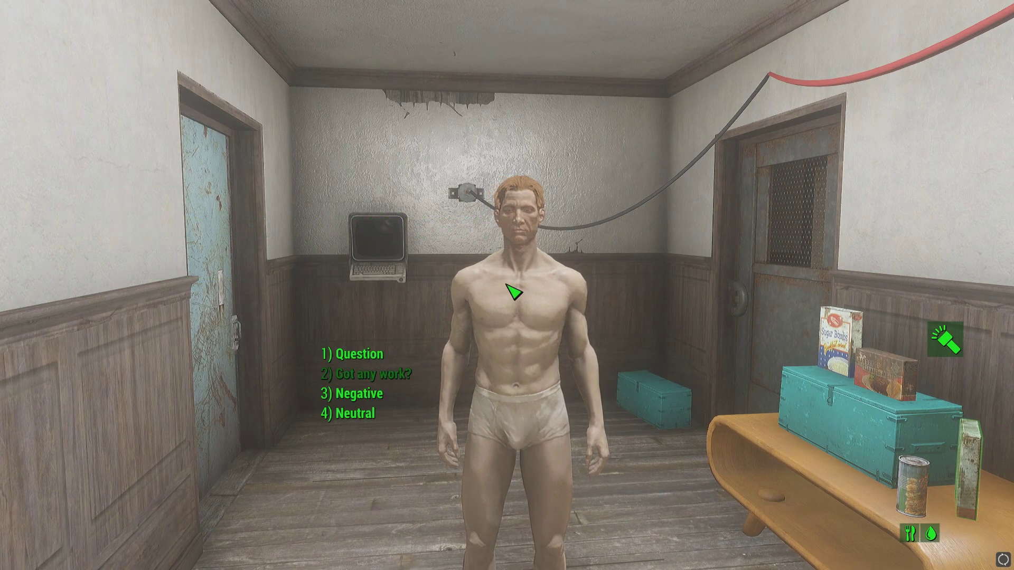
key("2")
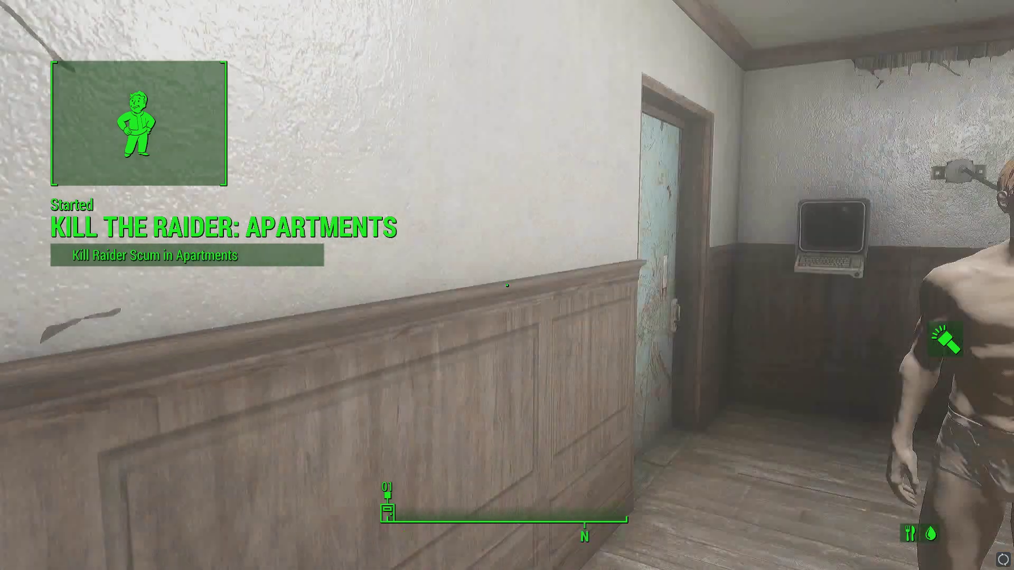
Check the Kill the Raider: Apartments quest entry in the Pip-Boy and look up Lexington Apartments on the world map
key("m")
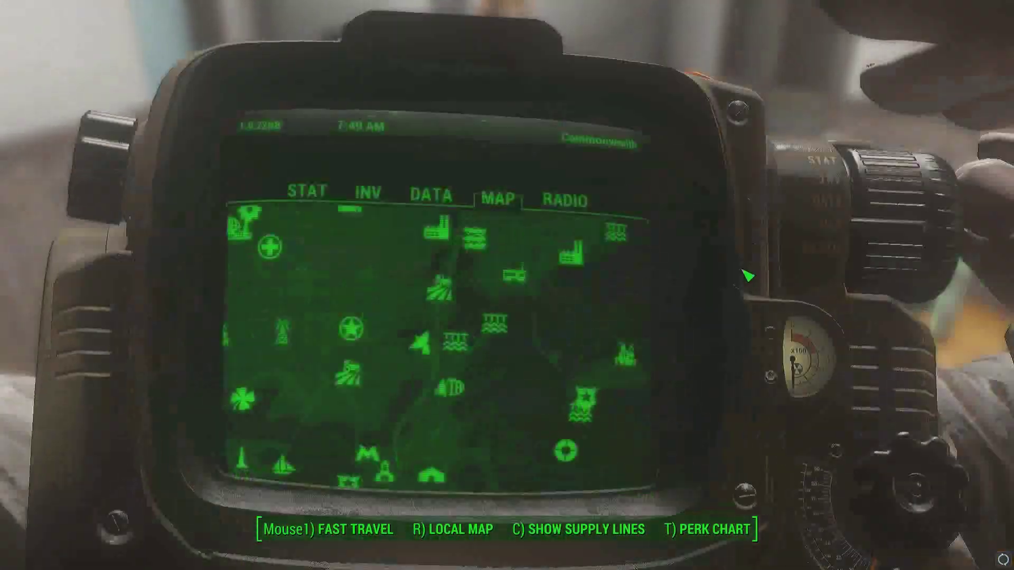
scroll(528, 296, "down", 3)
left_click(420, 103)
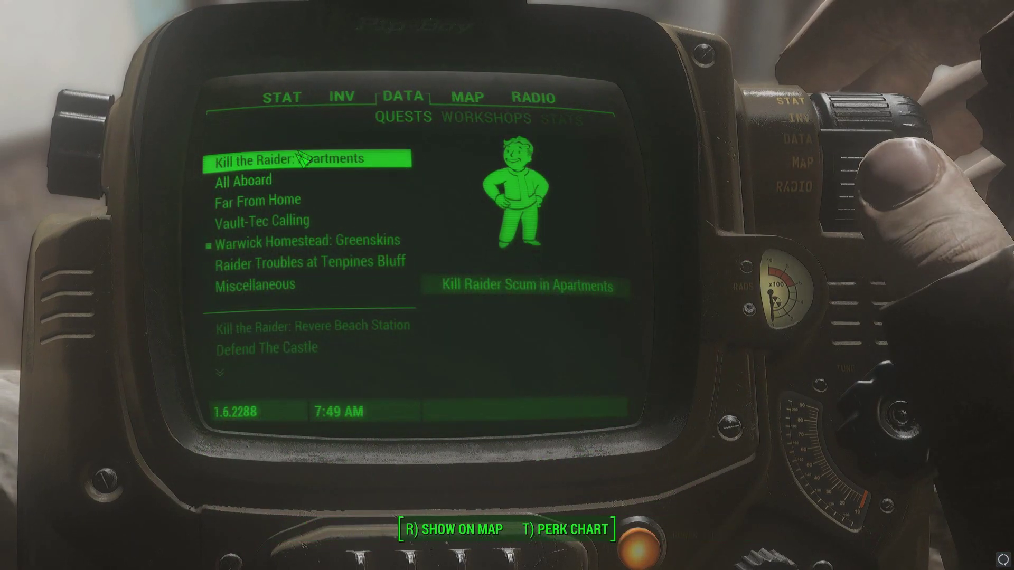
left_click(468, 98)
scroll(519, 259, "up", 4)
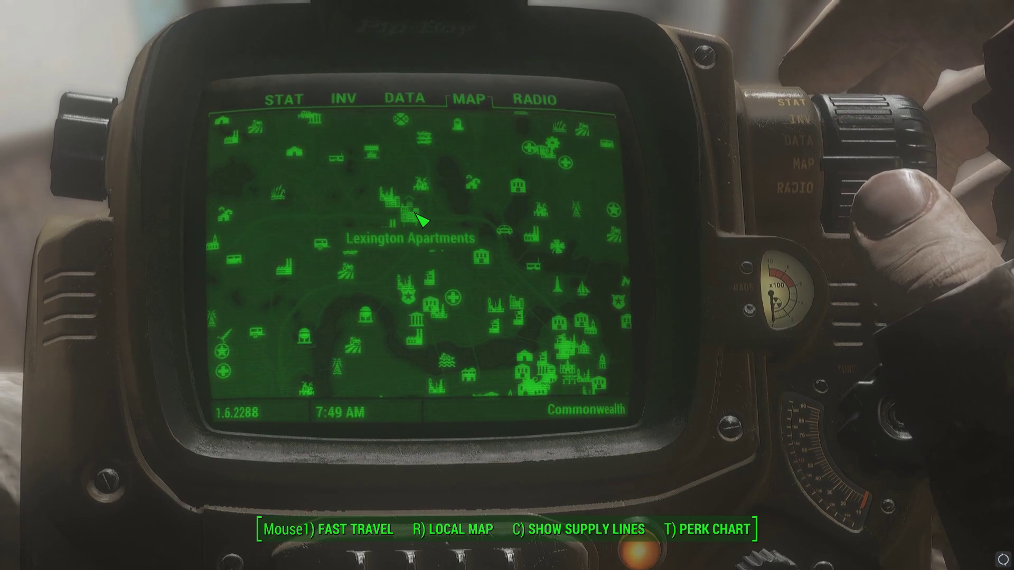
key("Tab")
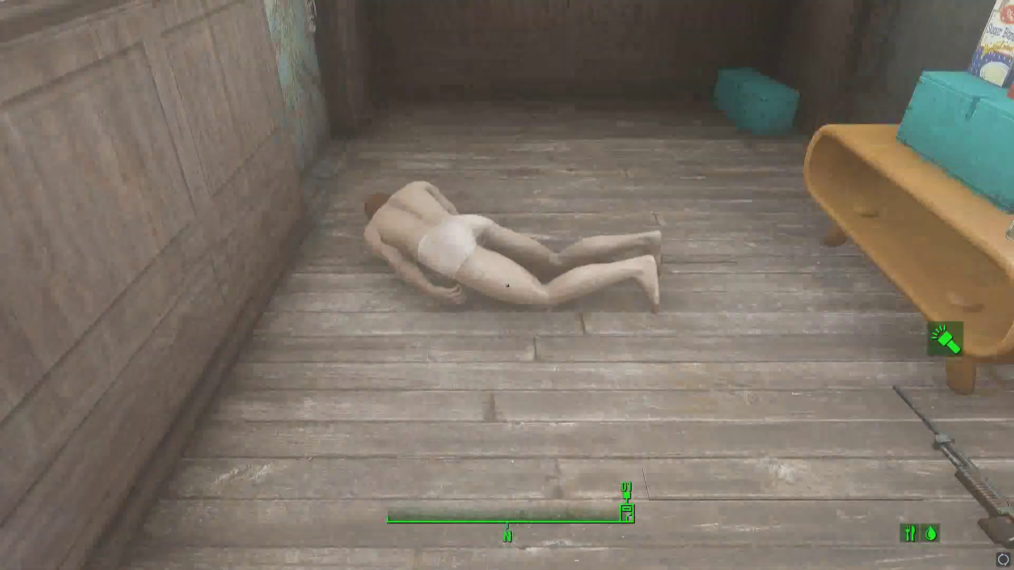
key("w")
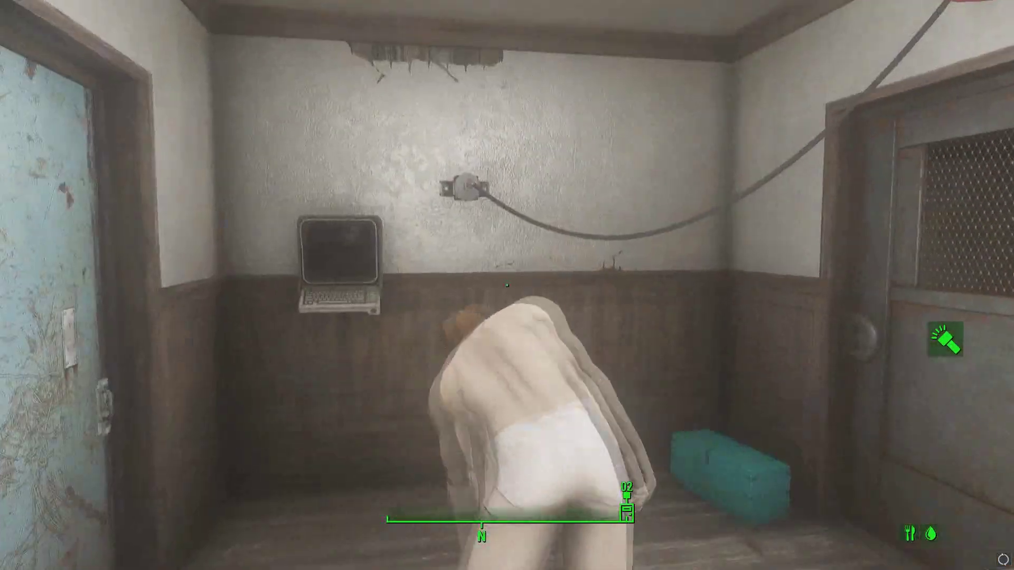